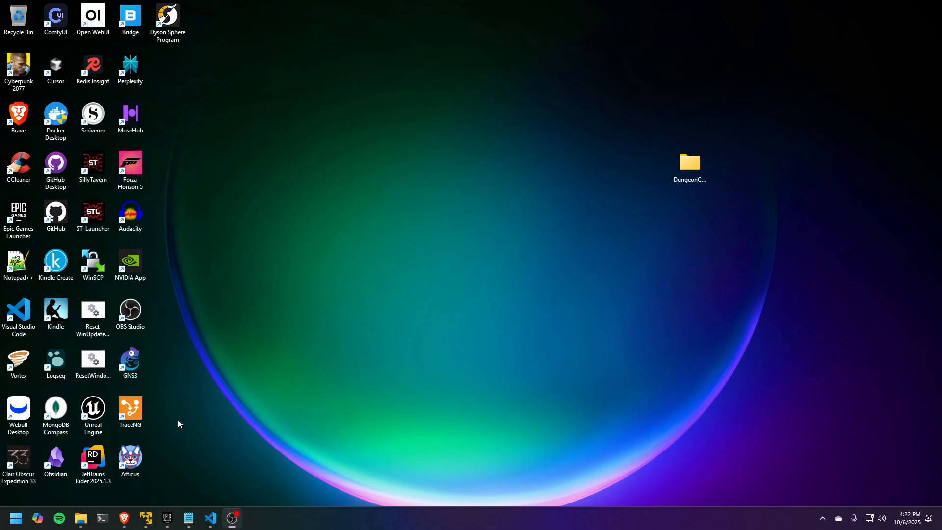
{"action": "double_click", "coordinate": [93, 409]}
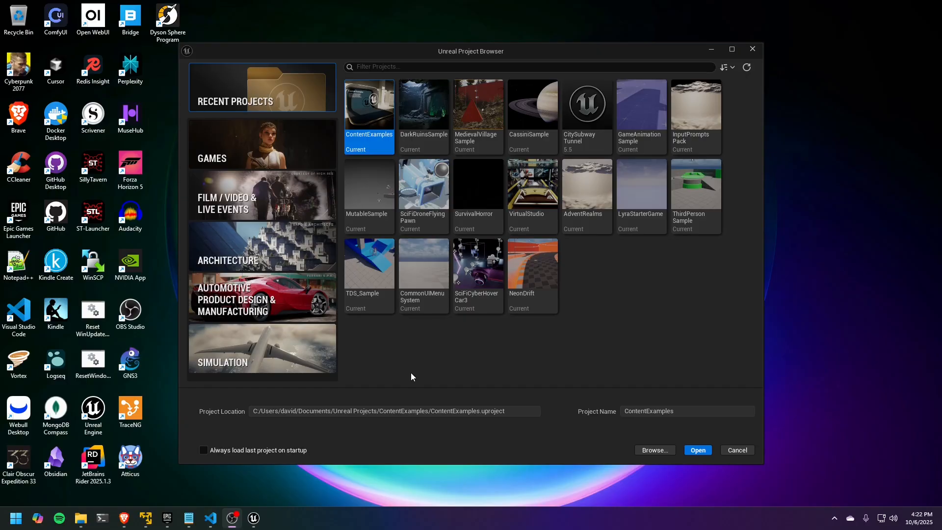
{"action": "left_click", "coordinate": [291, 145]}
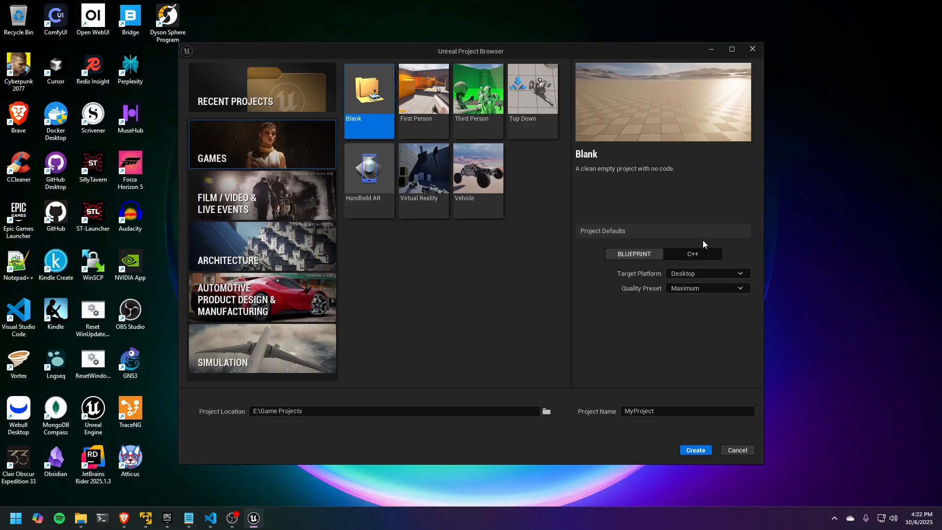
{"action": "left_click", "coordinate": [704, 254]}
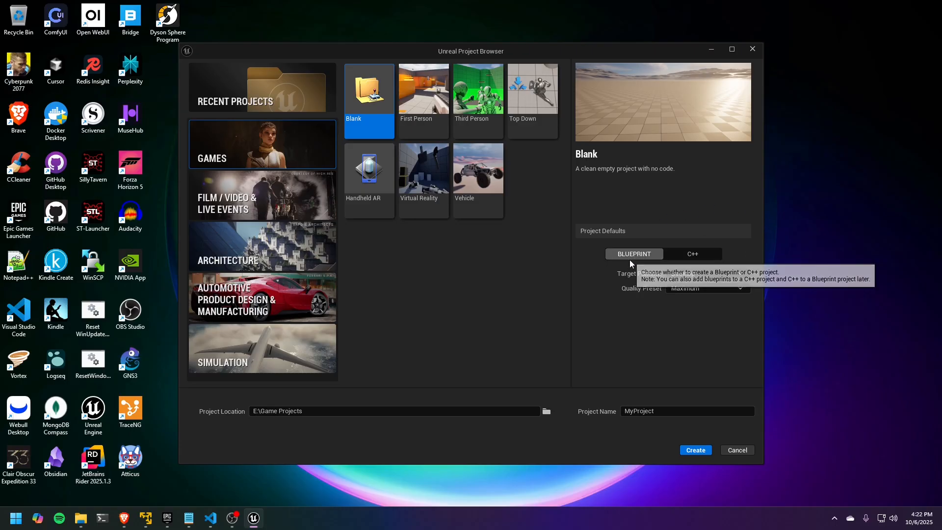
{"action": "left_click", "coordinate": [640, 254]}
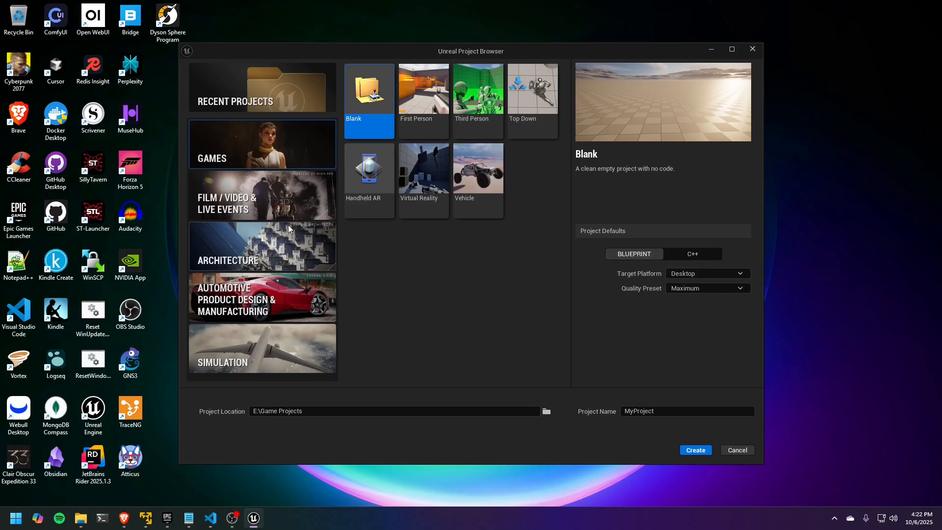
{"action": "left_click", "coordinate": [633, 412]}
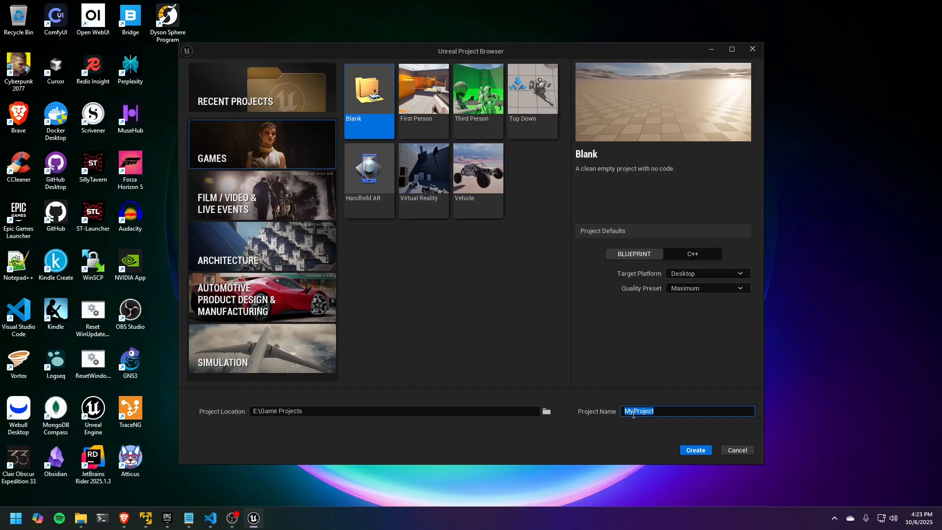
{"action": "type", "text": "AdventRealms"}
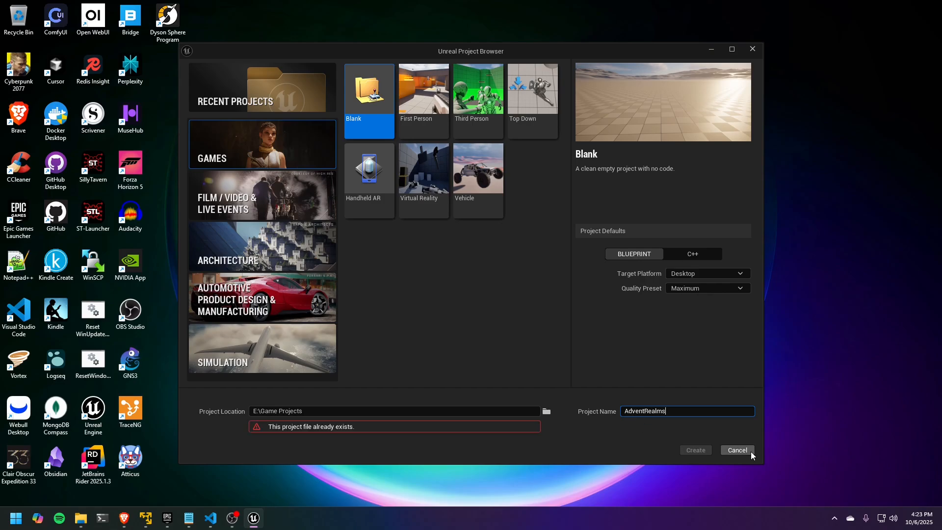
{"action": "left_click", "coordinate": [737, 450]}
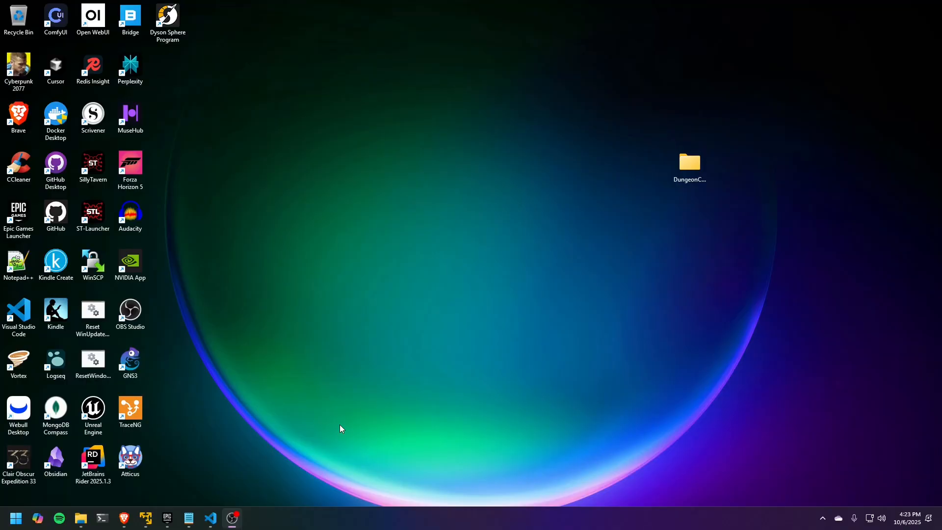
Switch to the Epic Games Launcher, locate the AdventRealms project's folder on disk, permanently delete it and close the launcher
{"action": "left_click", "coordinate": [167, 518]}
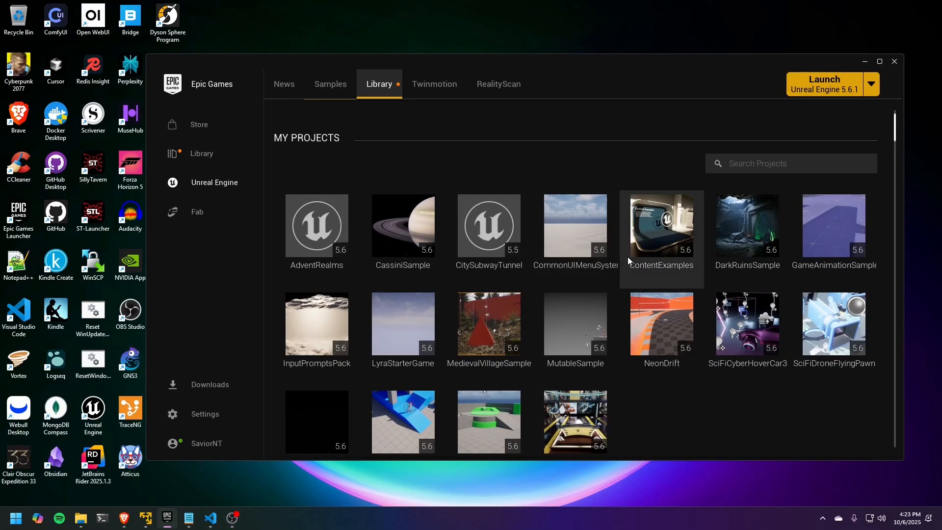
{"action": "scroll", "coordinate": [712, 375], "scroll_direction": "down", "scroll_amount": 2}
{"action": "scroll", "coordinate": [711, 376], "scroll_direction": "up", "scroll_amount": 3}
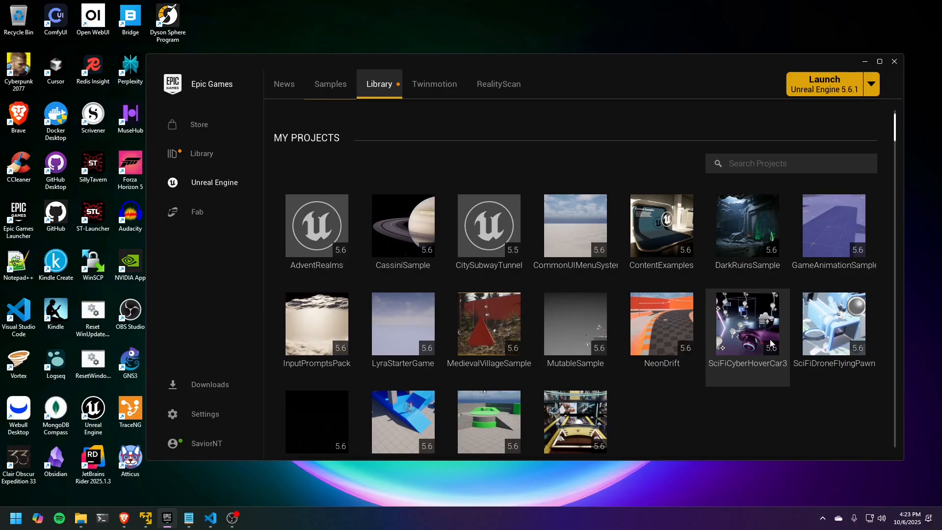
{"action": "right_click", "coordinate": [325, 230]}
{"action": "left_click", "coordinate": [374, 254]}
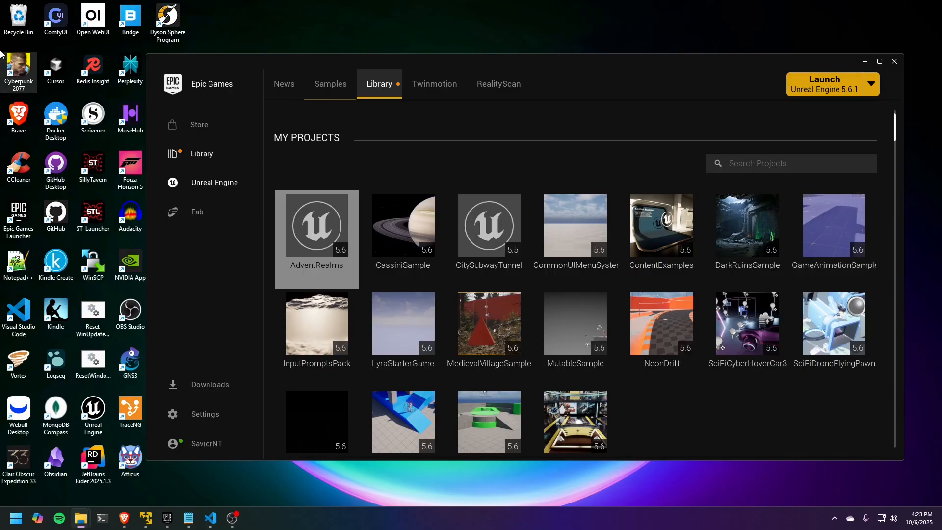
{"action": "right_click", "coordinate": [7, 17]}
{"action": "left_click", "coordinate": [49, 67]}
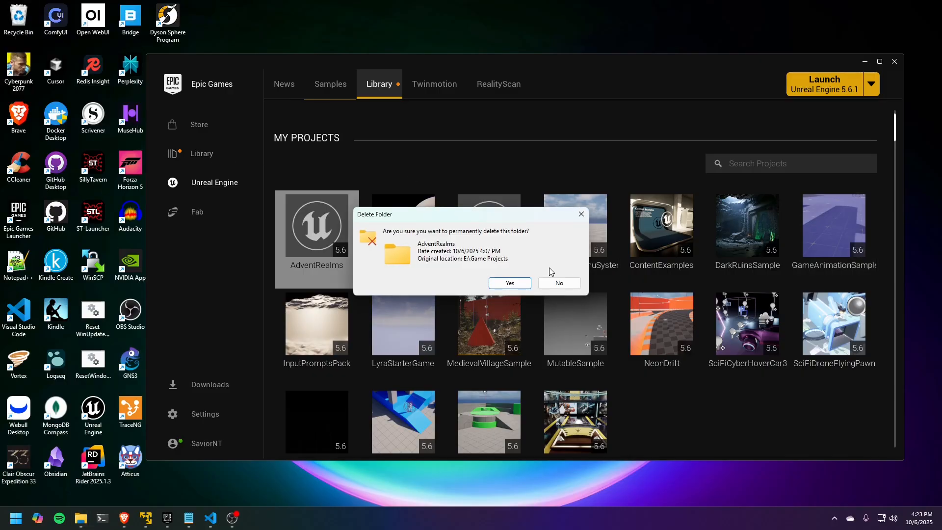
{"action": "left_click", "coordinate": [523, 283]}
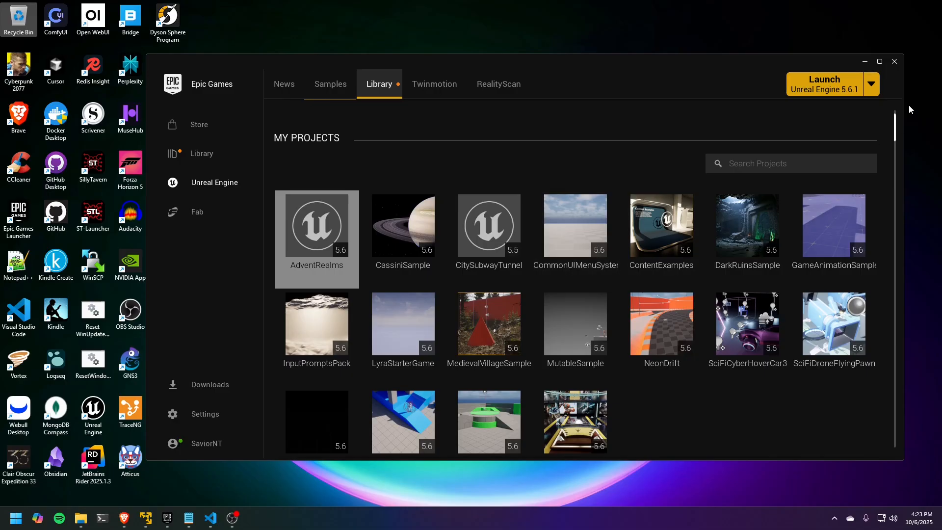
{"action": "left_click", "coordinate": [893, 61]}
Launch Unreal Engine, create a Blank Games project named AdventRealms in E:\Game Projects, and dismiss the new plugins notification
{"action": "double_click", "coordinate": [93, 410]}
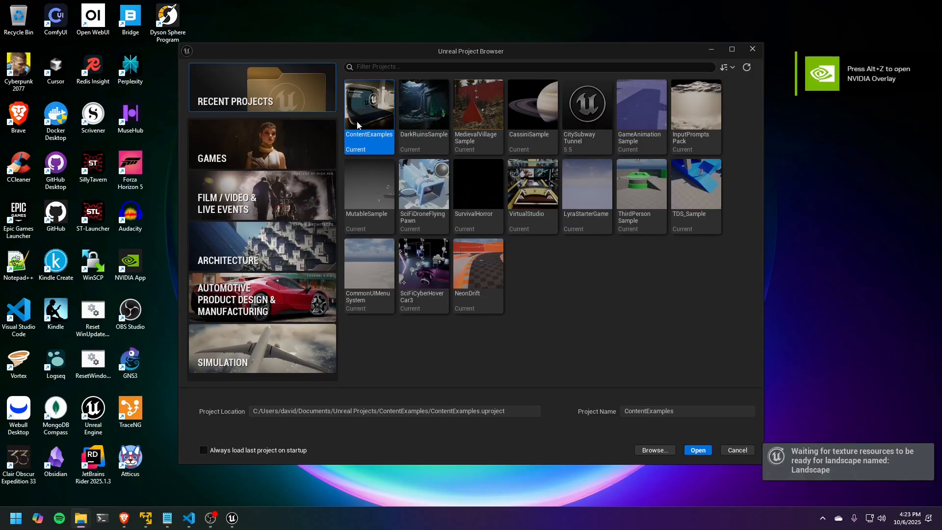
{"action": "left_click", "coordinate": [262, 148]}
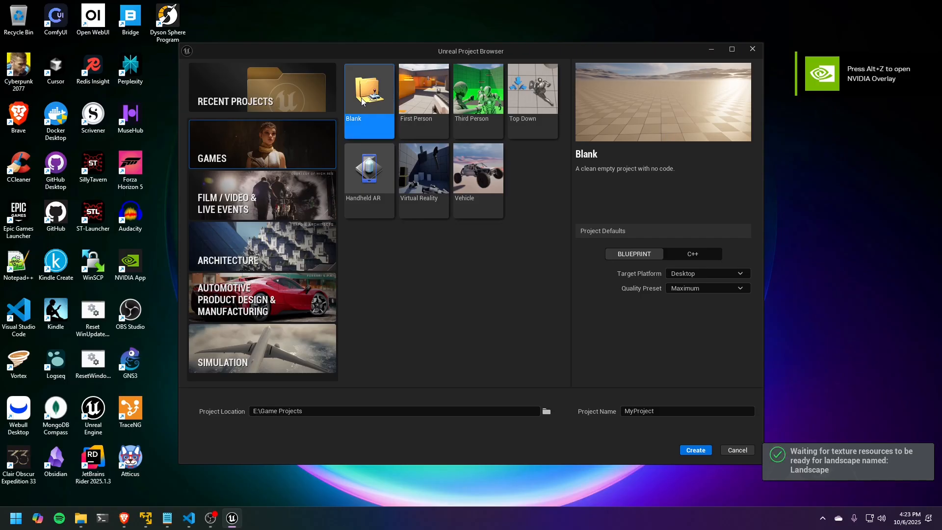
{"action": "left_click", "coordinate": [676, 415]}
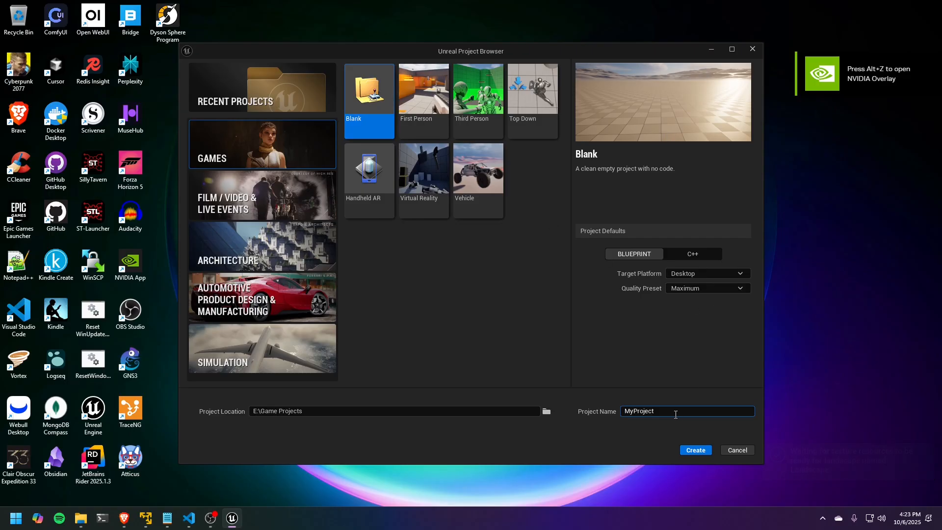
{"action": "double_click", "coordinate": [672, 413]}
{"action": "type", "text": "ventRealms"}
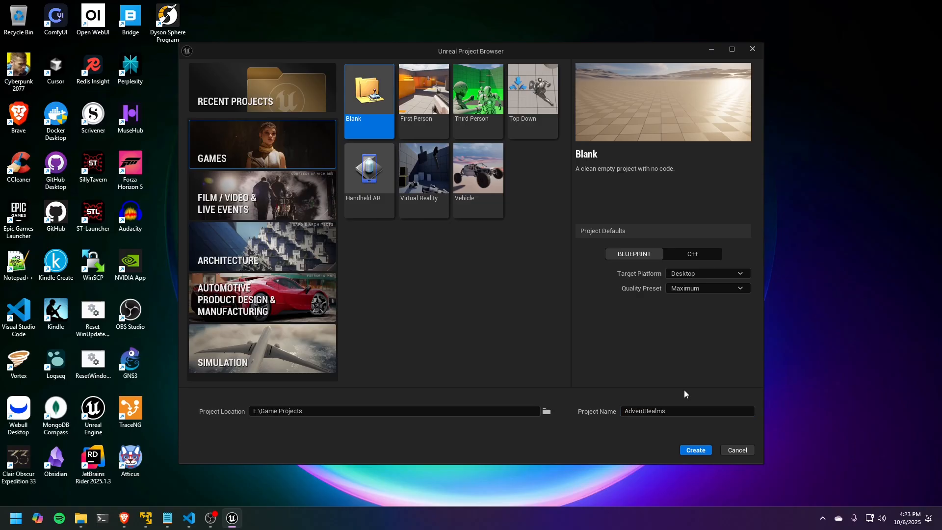
{"action": "left_click", "coordinate": [689, 450]}
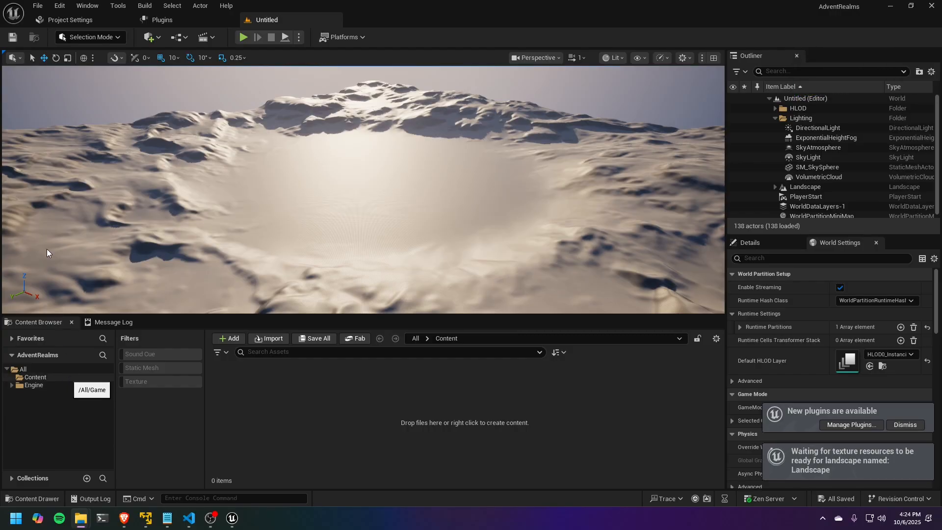
{"action": "left_click", "coordinate": [920, 430]}
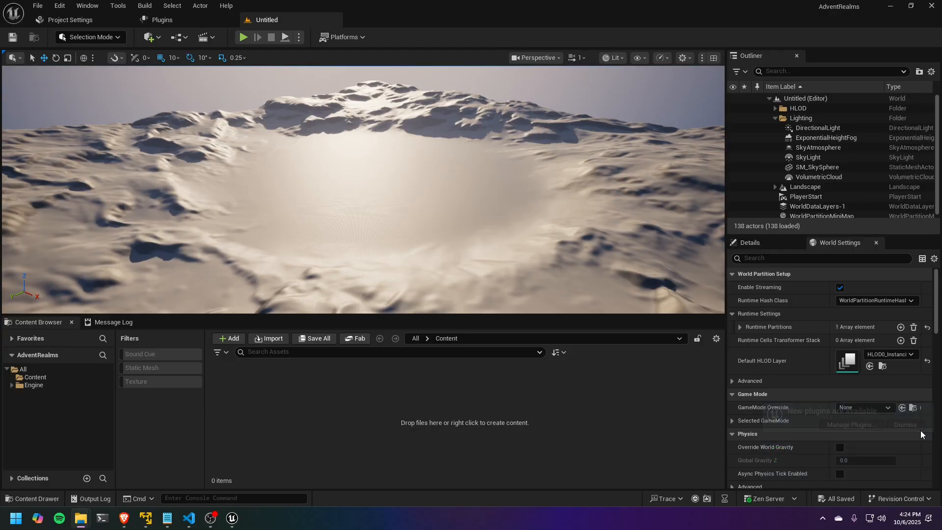
Create a folder named Maps inside the Content folder
{"action": "mouse_move", "coordinate": [554, 233]}
{"action": "right_mouse_down"}
{"action": "mouse_move", "coordinate": [491, 236]}
{"action": "mouse_move", "coordinate": [548, 235]}
{"action": "right_mouse_up"}
{"action": "mouse_move", "coordinate": [398, 235]}
{"action": "right_mouse_down"}
{"action": "mouse_move", "coordinate": [415, 234]}
{"action": "mouse_move", "coordinate": [397, 235]}
{"action": "right_mouse_up"}
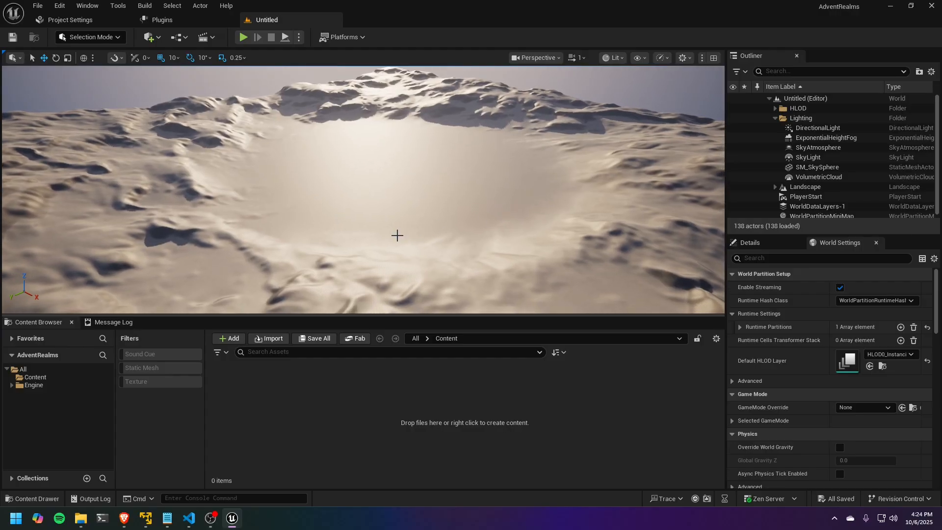
{"action": "right_click", "coordinate": [60, 382]}
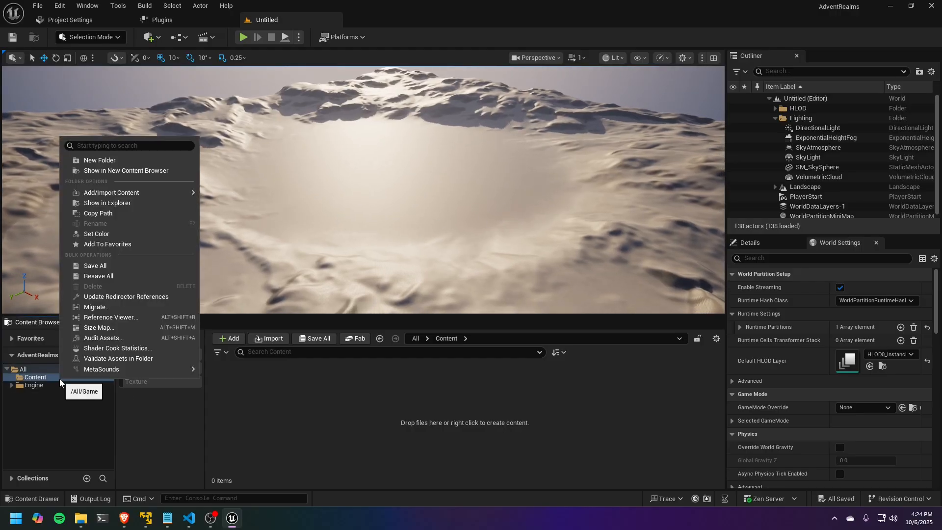
{"action": "mouse_move", "coordinate": [131, 185]}
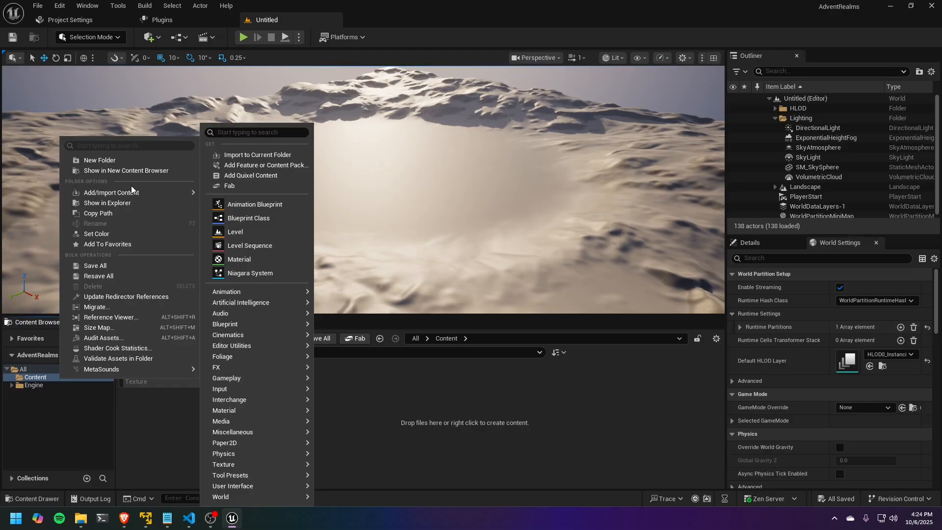
{"action": "left_click", "coordinate": [145, 159]}
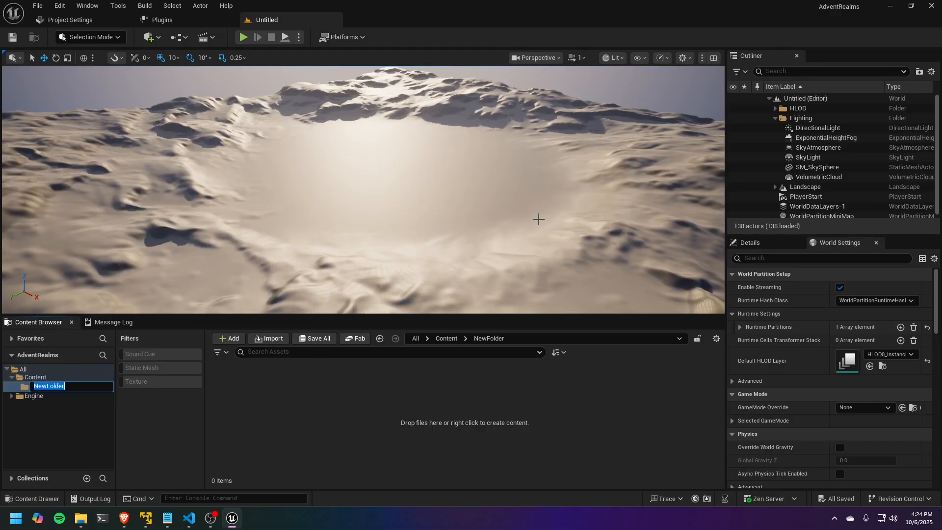
{"action": "type", "text": "Maps"}
{"action": "key", "text": "Return"}
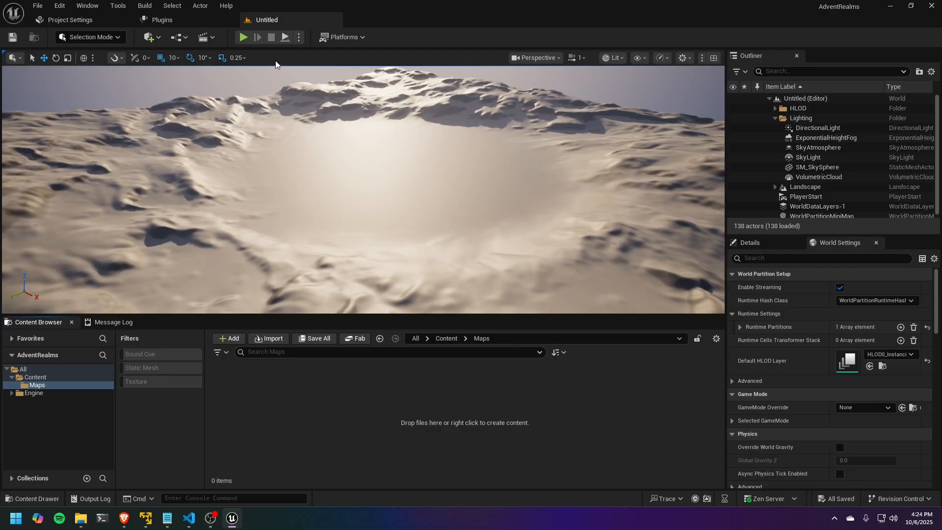
Create a new level from the Basic template without saving the open world level
{"action": "left_click", "coordinate": [17, 40]}
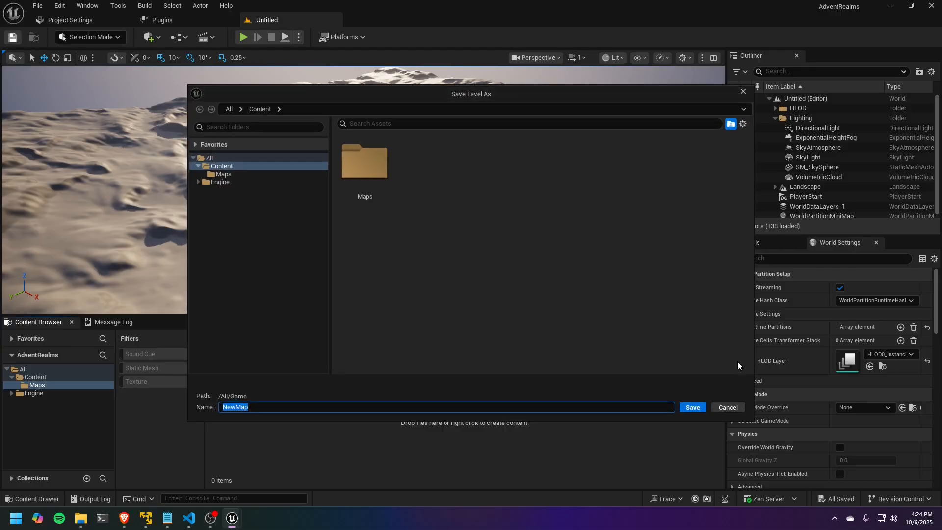
{"action": "left_click", "coordinate": [727, 407]}
{"action": "left_click", "coordinate": [39, 6]}
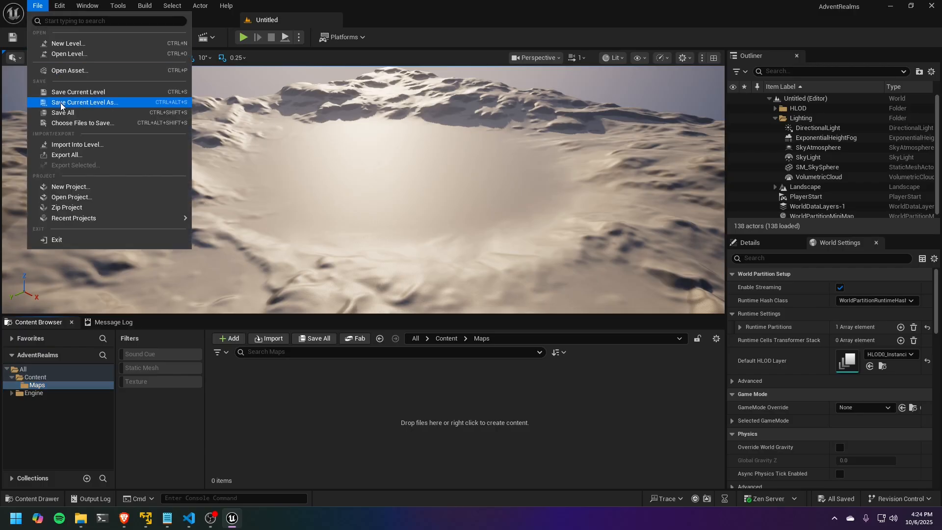
{"action": "left_click", "coordinate": [74, 44]}
{"action": "left_click", "coordinate": [494, 225]}
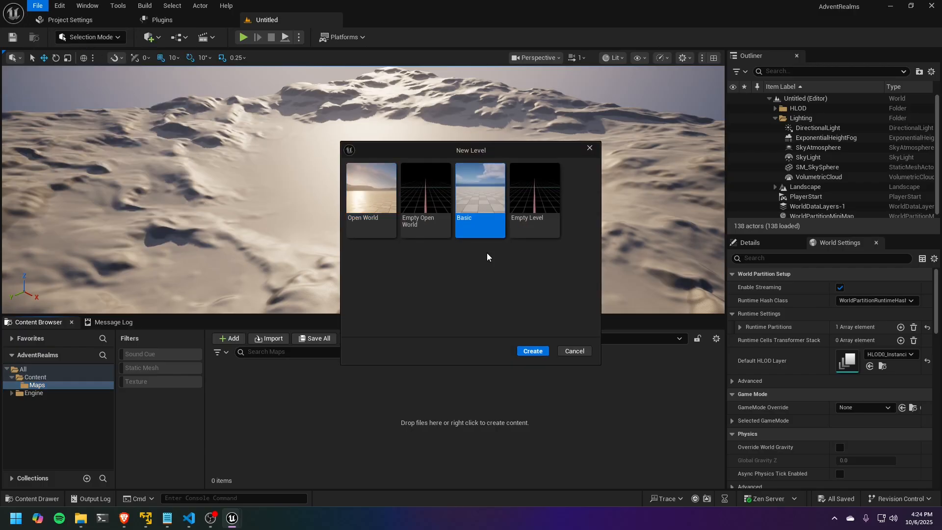
{"action": "left_click", "coordinate": [529, 351]}
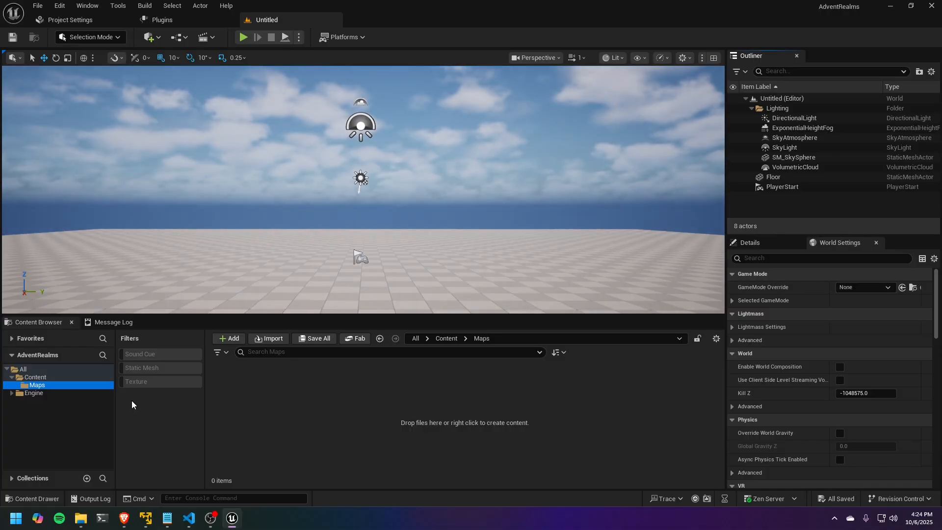
Save the current level in the Maps folder under the name BasicMap
{"action": "left_click", "coordinate": [38, 5]}
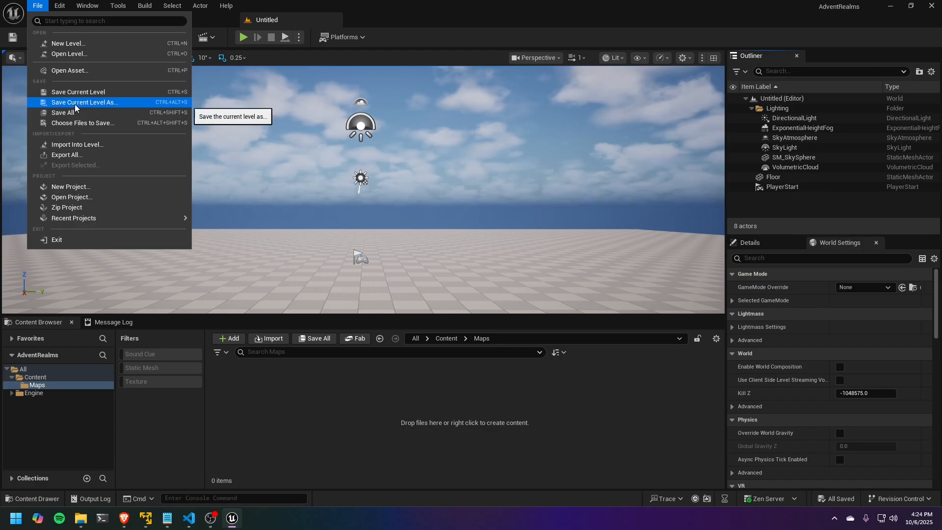
{"action": "left_click", "coordinate": [97, 102]}
{"action": "double_click", "coordinate": [368, 167]}
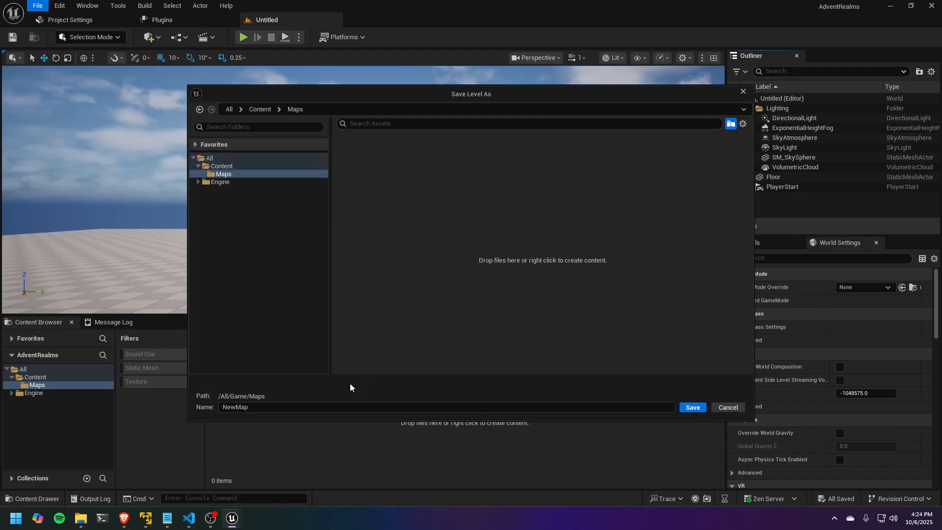
{"action": "left_click", "coordinate": [322, 405]}
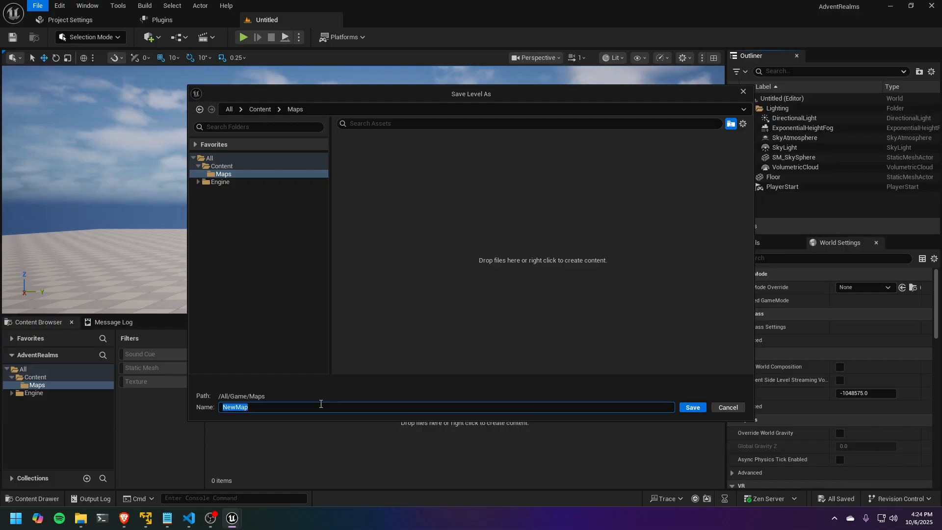
{"action": "type", "text": "Le"}
{"action": "key", "text": "BackSpace"}
{"action": "key", "text": "BackSpace"}
{"action": "type", "text": "Ma"}
{"action": "key", "text": "BackSpace"}
{"action": "type", "text": "BasicMaps"}
{"action": "key", "text": "BackSpace"}
{"action": "key", "text": "Return"}
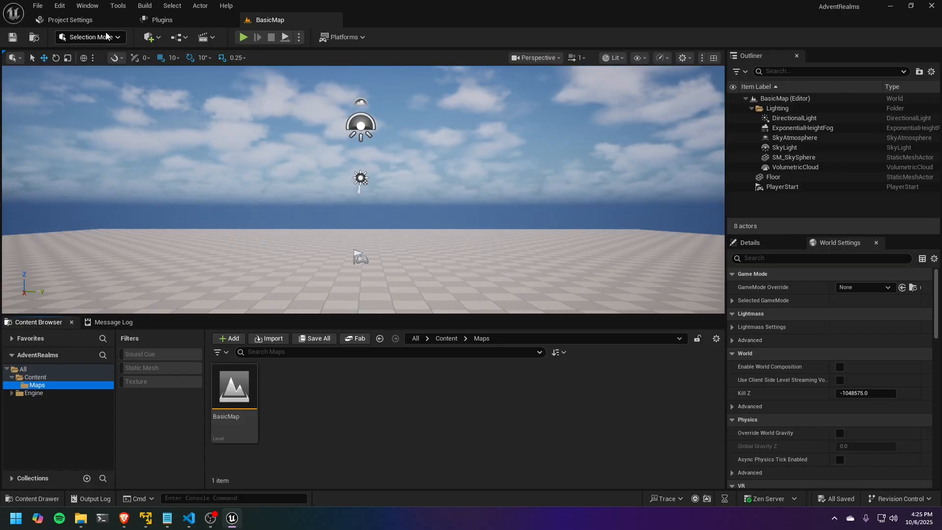
Set both the Editor Startup Map and the Game Default Map to BasicMap in the project's Maps & Modes settings
{"action": "left_click", "coordinate": [73, 19]}
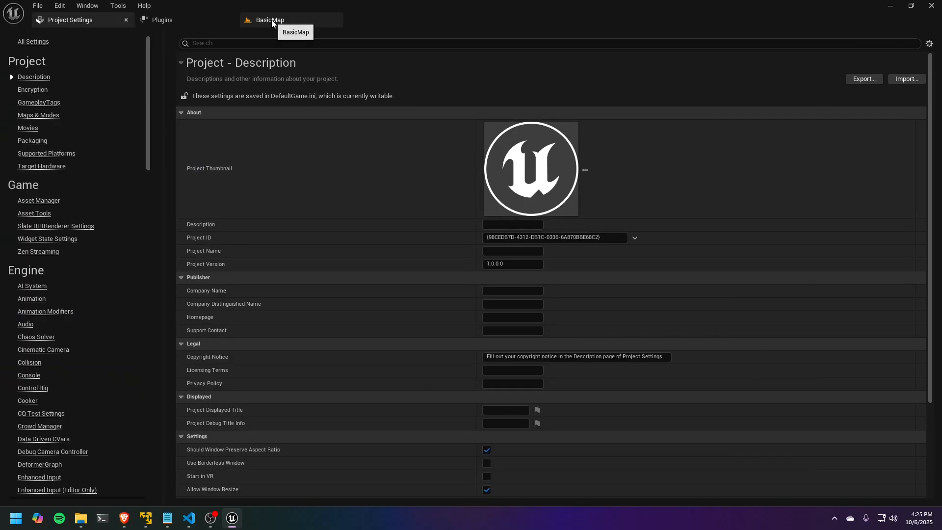
{"action": "left_click", "coordinate": [35, 116]}
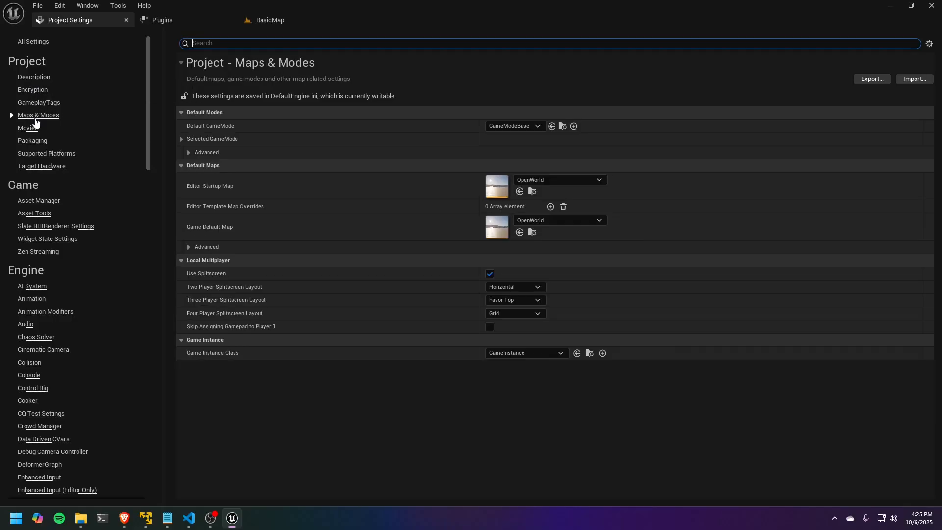
{"action": "left_click", "coordinate": [554, 179]}
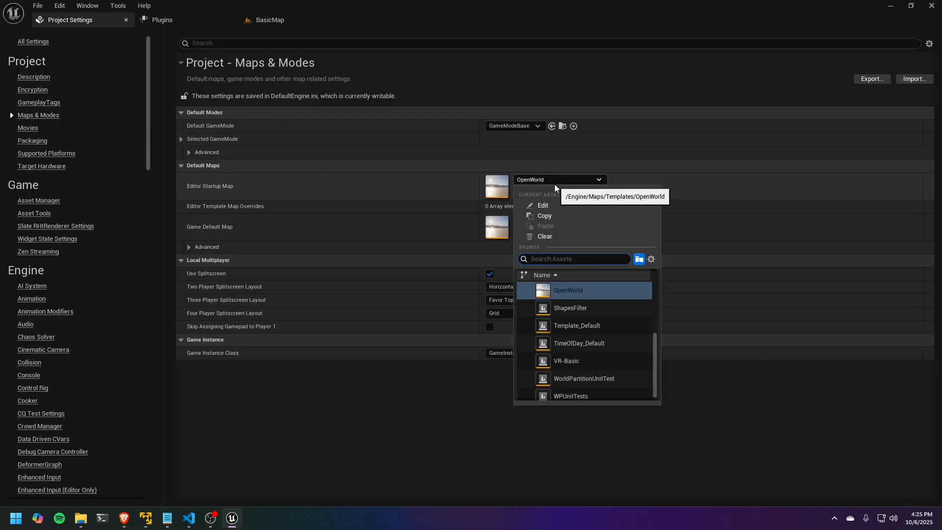
{"action": "type", "text": "basic"}
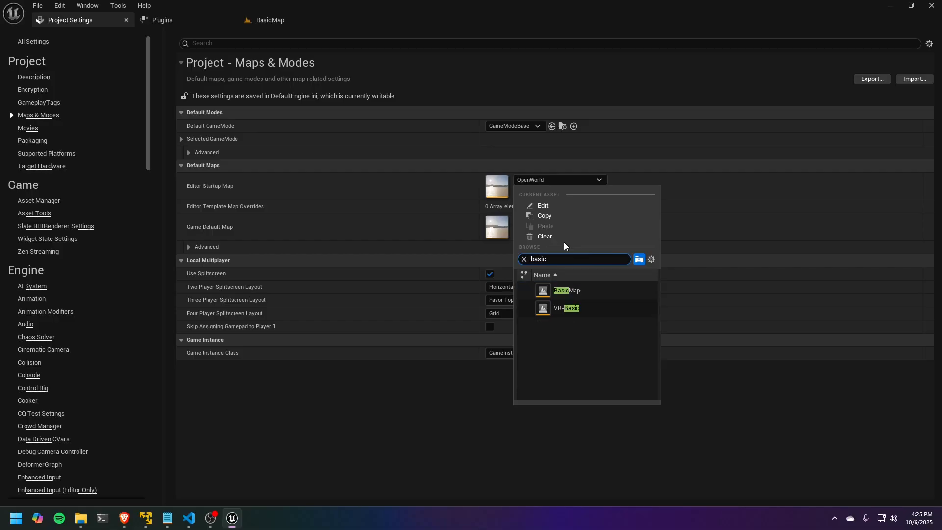
{"action": "left_click", "coordinate": [585, 306]}
{"action": "left_click", "coordinate": [559, 219]}
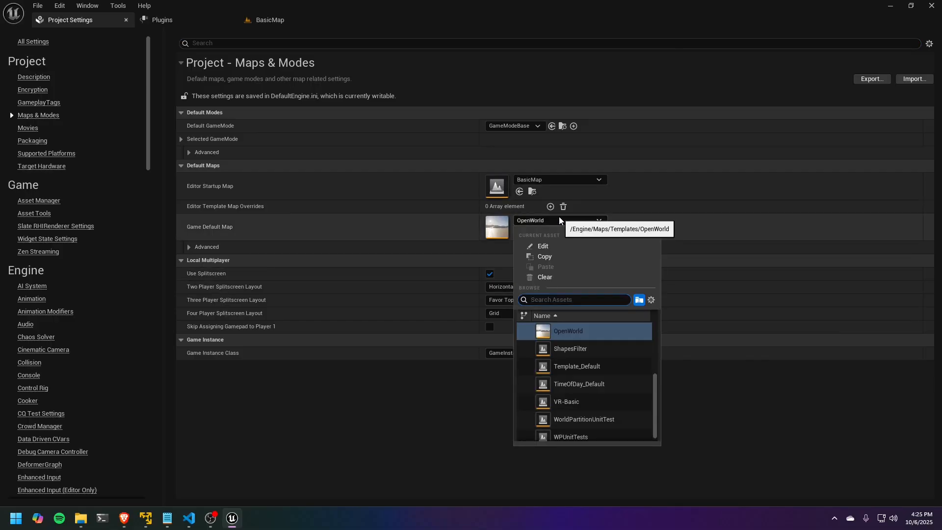
{"action": "type", "text": "basic"}
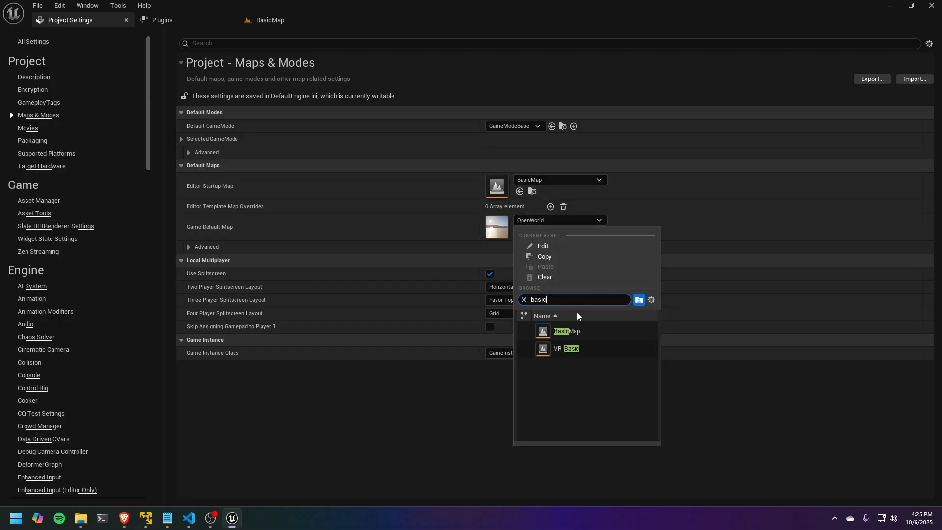
{"action": "left_click", "coordinate": [584, 333]}
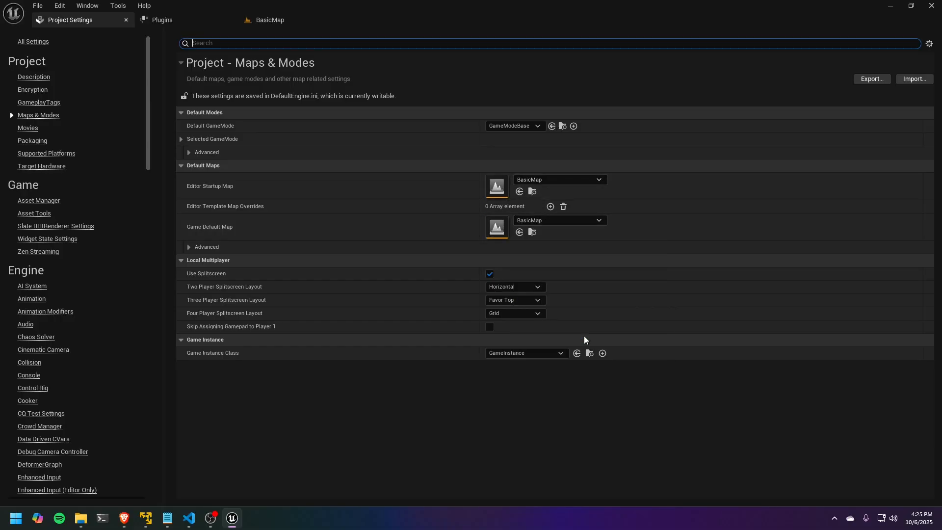
{"action": "left_click", "coordinate": [271, 21]}
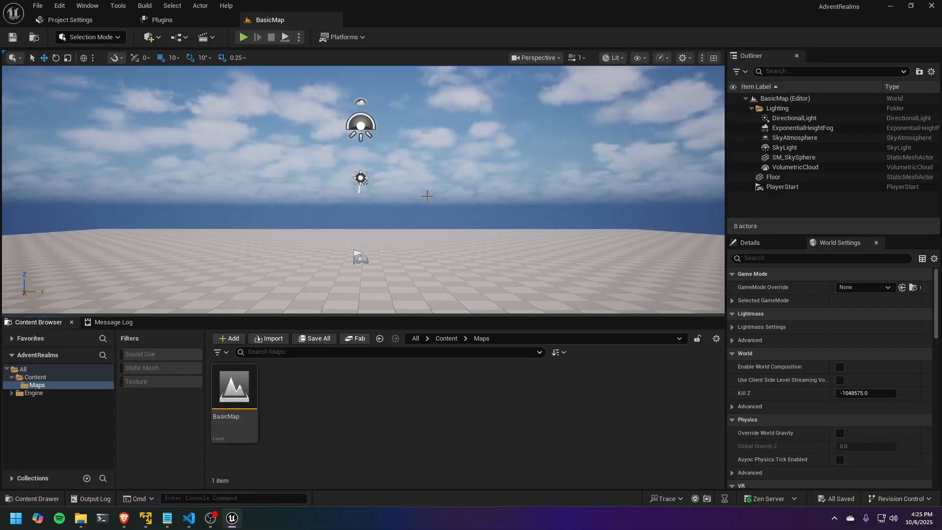
Enable the GAS Companion plugin and check whether the Enhanced Input plugin is enabled
{"action": "left_click", "coordinate": [202, 24]}
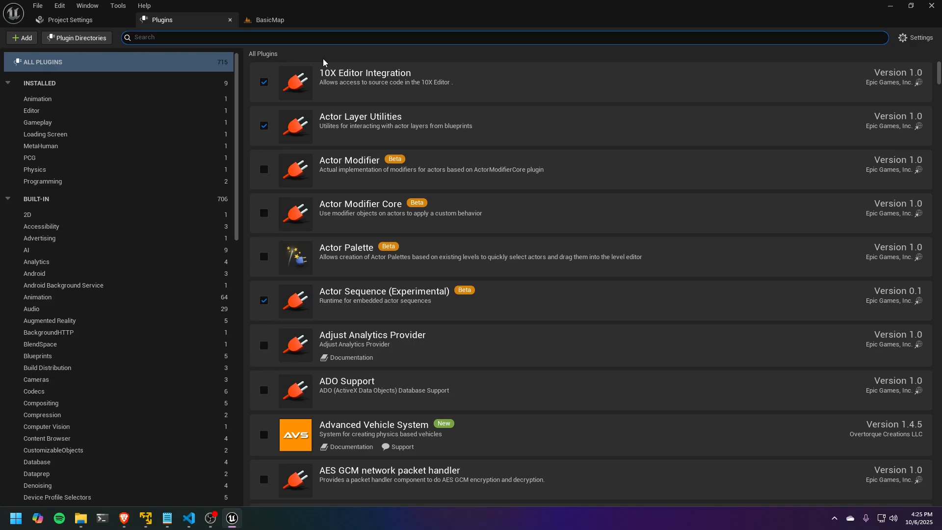
{"action": "type", "text": "gas"}
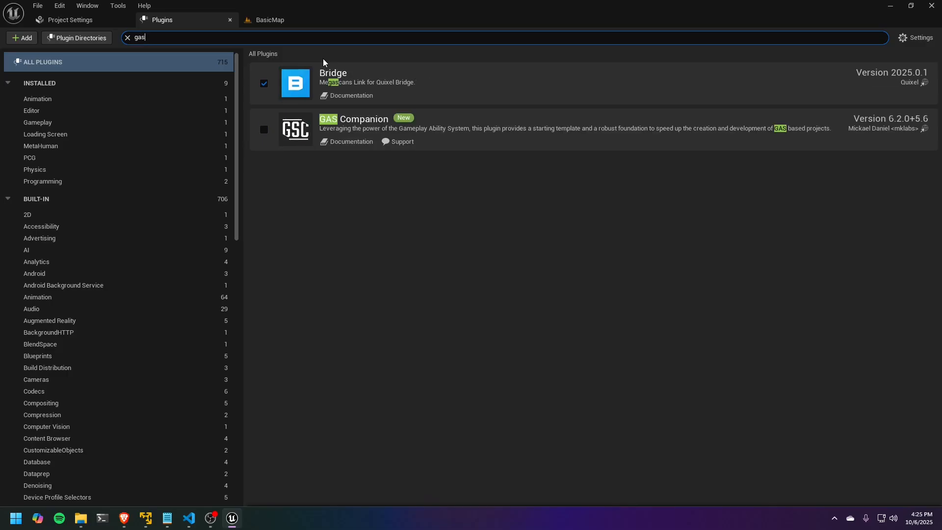
{"action": "left_click", "coordinate": [264, 129]}
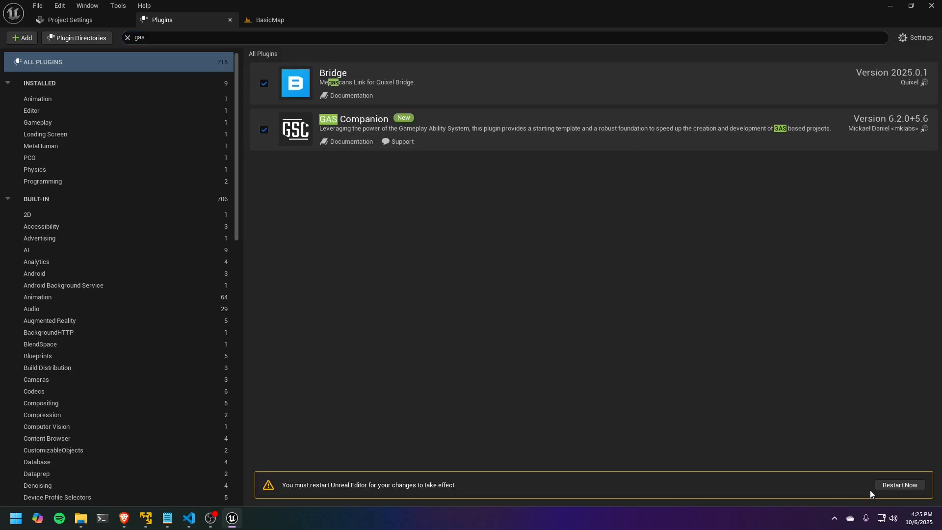
{"action": "left_click", "coordinate": [138, 36]}
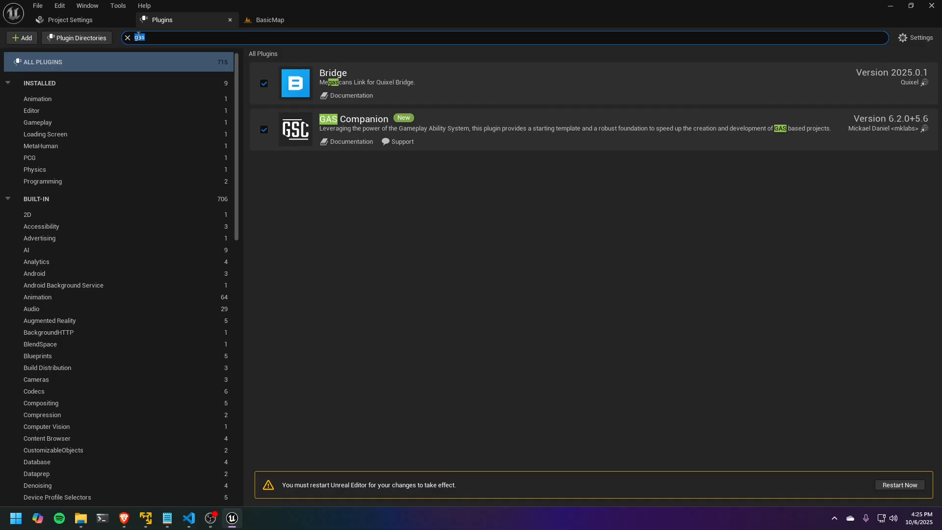
{"action": "type", "text": "enhanced"}
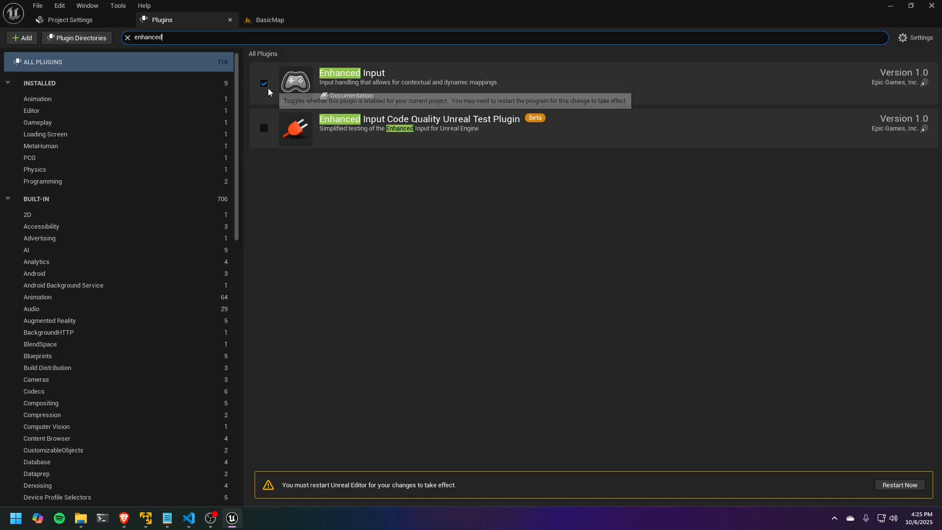
Enable the Gameplay Abilities and Gameplay Abilities Game Feature Actions plugins, accepting the beta version
{"action": "double_click", "coordinate": [192, 36]}
{"action": "type", "text": "game"}
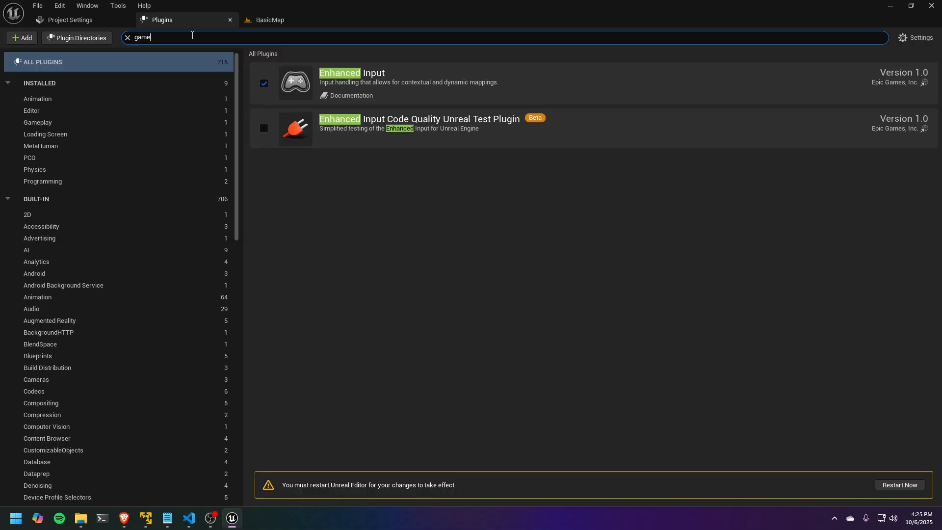
{"action": "type", "text": "play"}
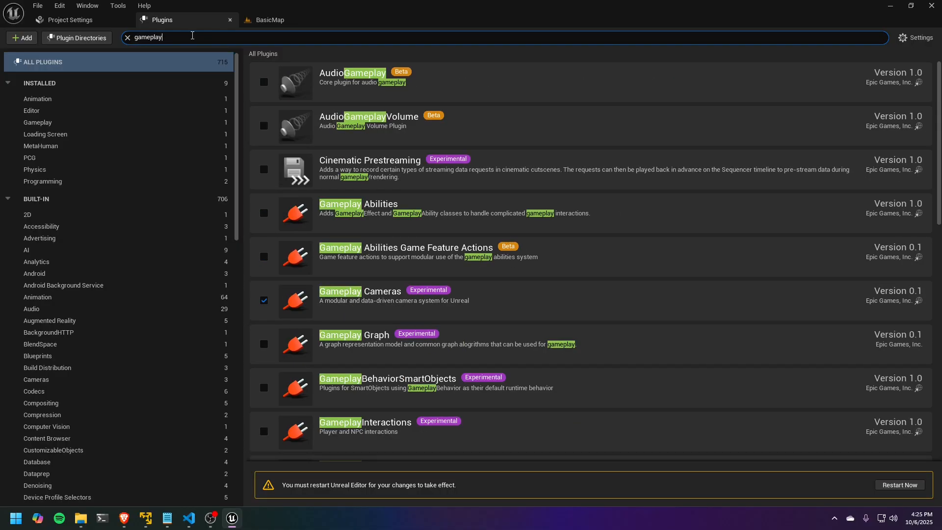
{"action": "left_click", "coordinate": [264, 213]}
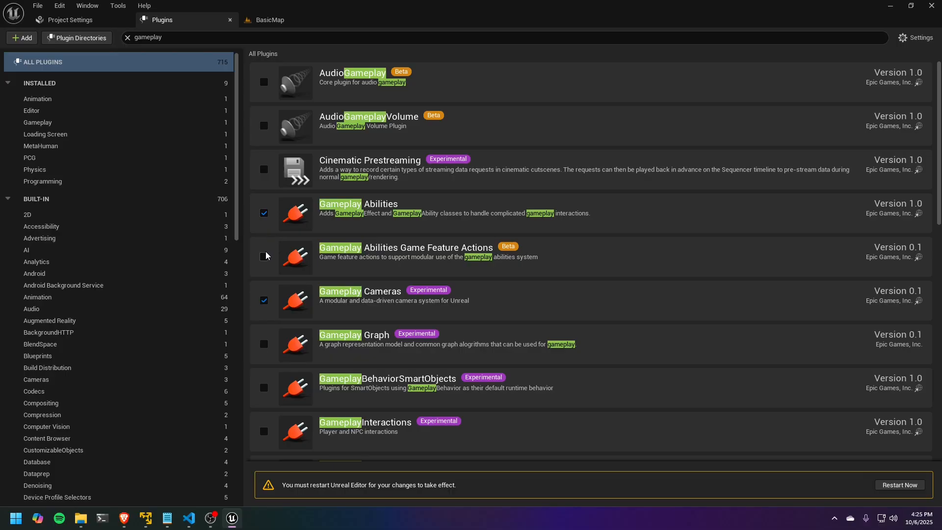
{"action": "left_click", "coordinate": [264, 257]}
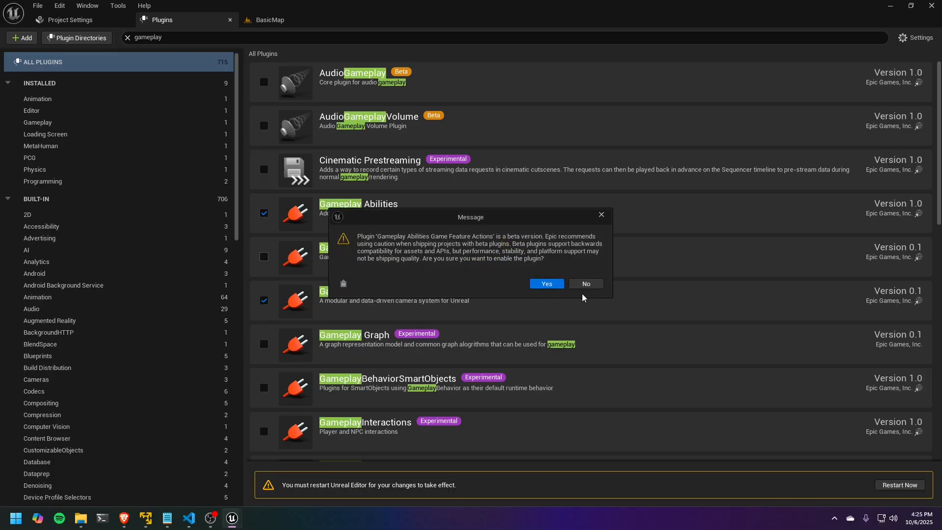
{"action": "left_click", "coordinate": [546, 284]}
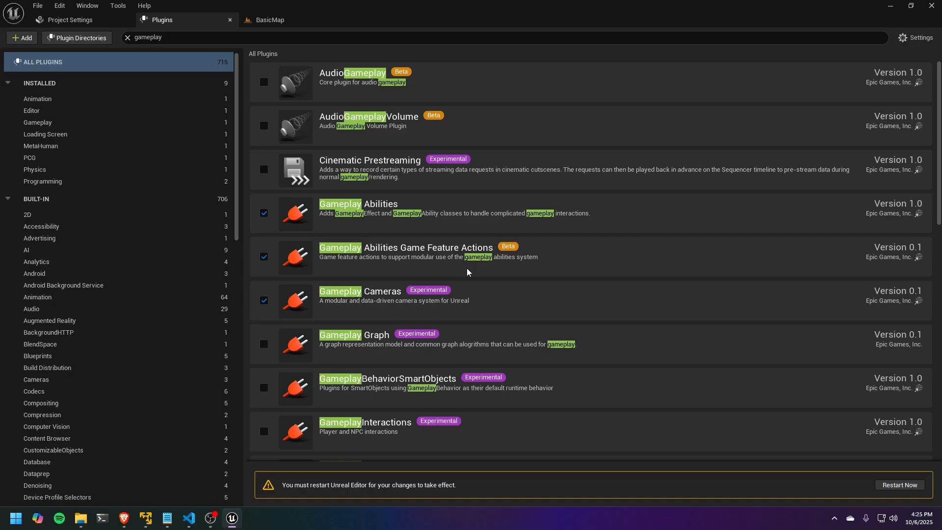
Find the Game Features plugin and enable it, accepting the beta version
{"action": "left_click", "coordinate": [180, 40]}
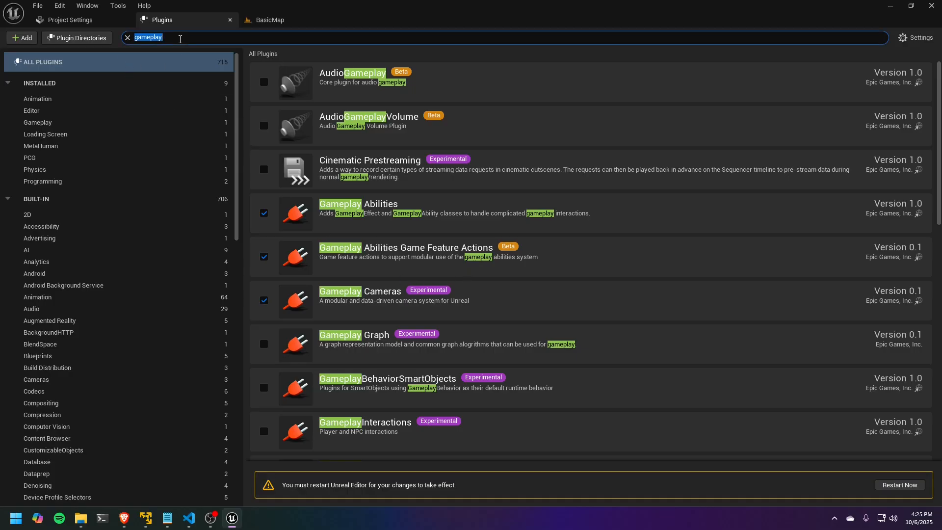
{"action": "type", "text": "game feature"}
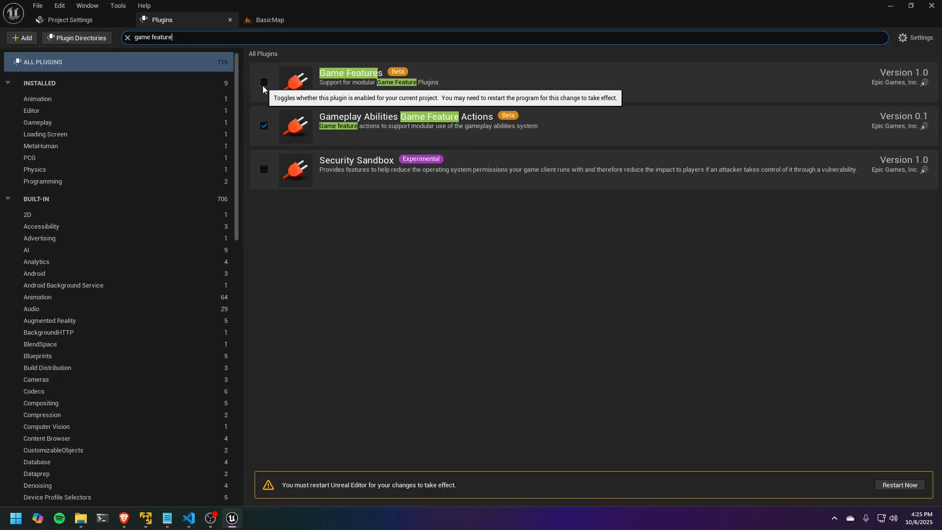
{"action": "left_click", "coordinate": [264, 83]}
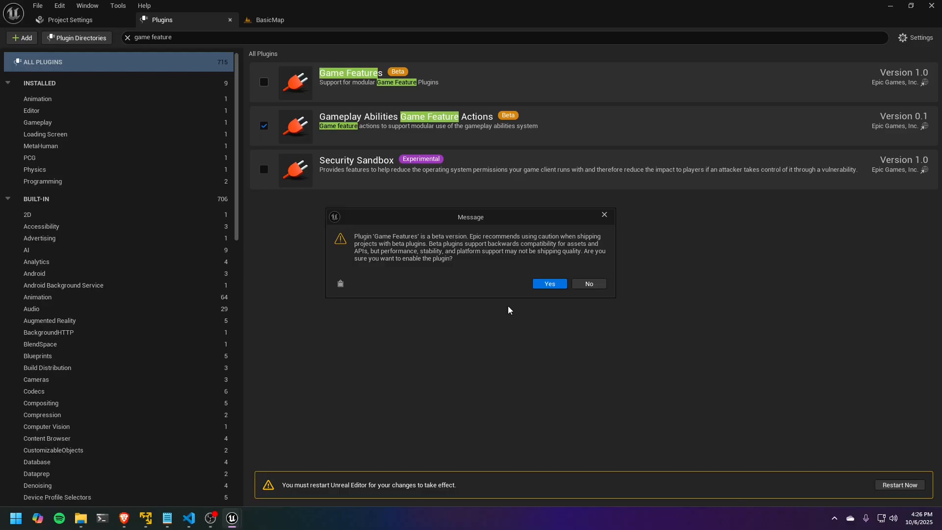
{"action": "left_click", "coordinate": [540, 287]}
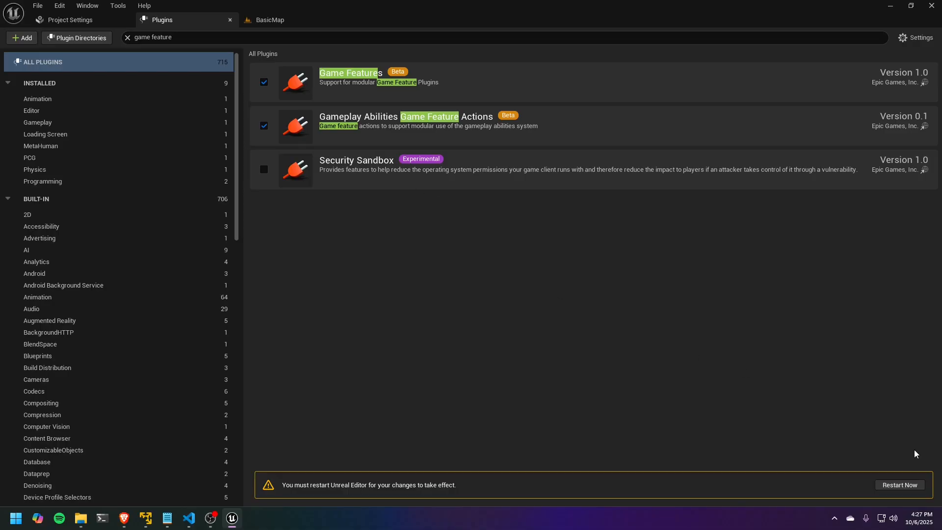
Check the plugin list for entries matching "electron", "gameplay tag" and "tasks"
{"action": "left_click", "coordinate": [171, 40]}
{"action": "left_click_drag", "start_coordinate": [171, 39], "coordinate": [89, 36]}
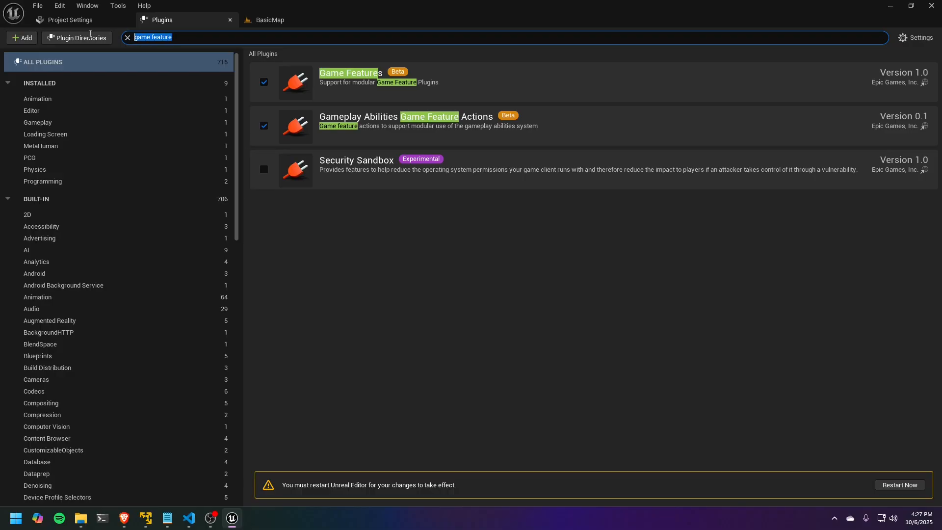
{"action": "type", "text": "elec"}
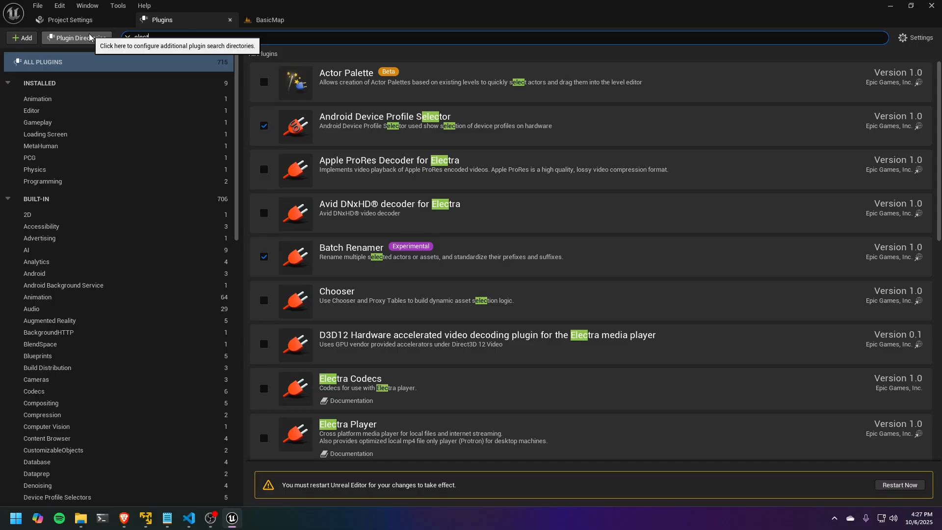
{"action": "type", "text": "tron"}
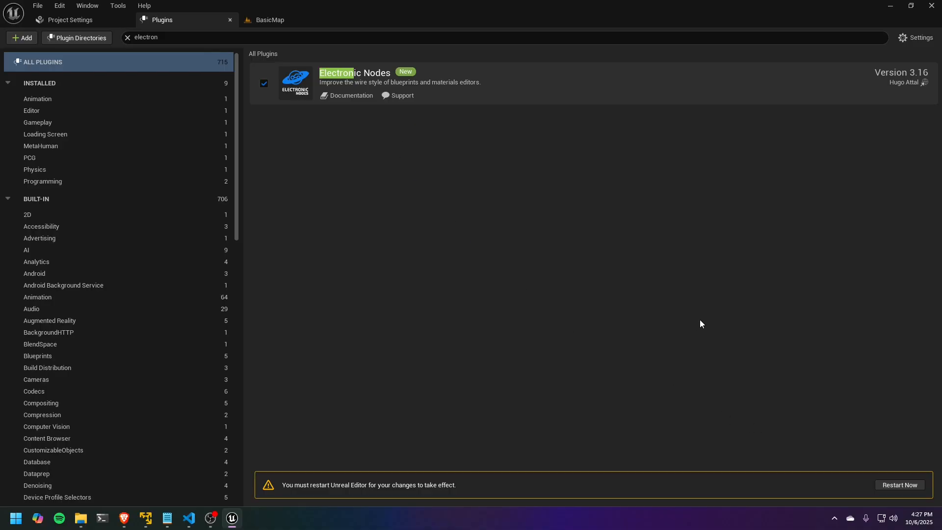
{"action": "left_click", "coordinate": [160, 36]}
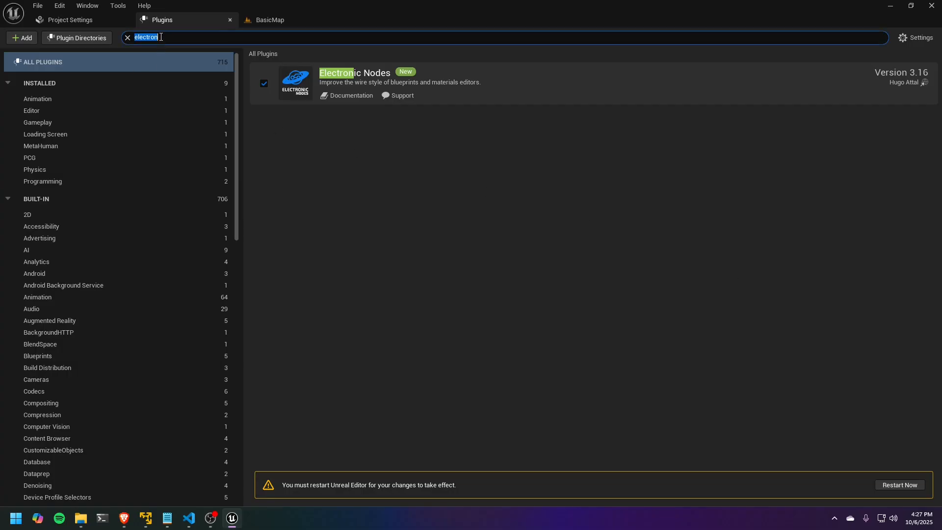
{"action": "type", "text": "gamepl"}
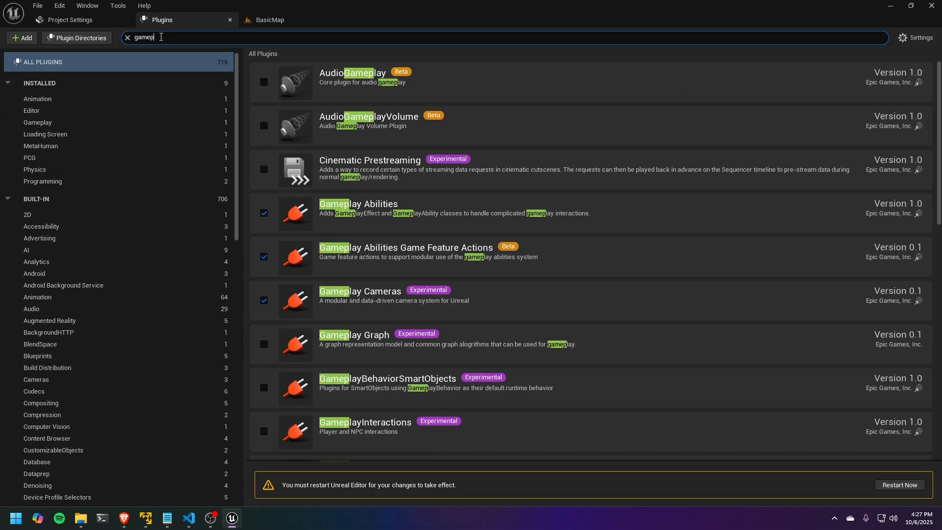
{"action": "type", "text": "ay tag"}
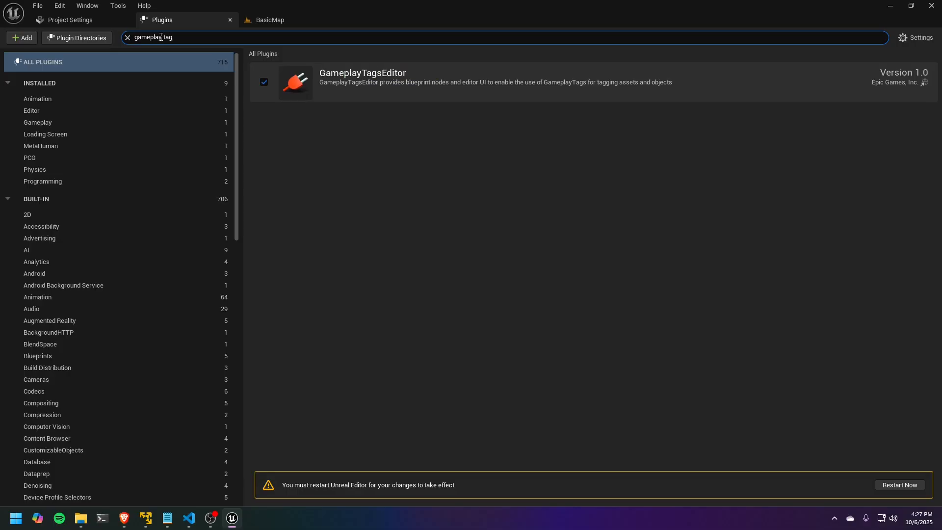
{"action": "left_click_drag", "start_coordinate": [178, 38], "coordinate": [97, 38]}
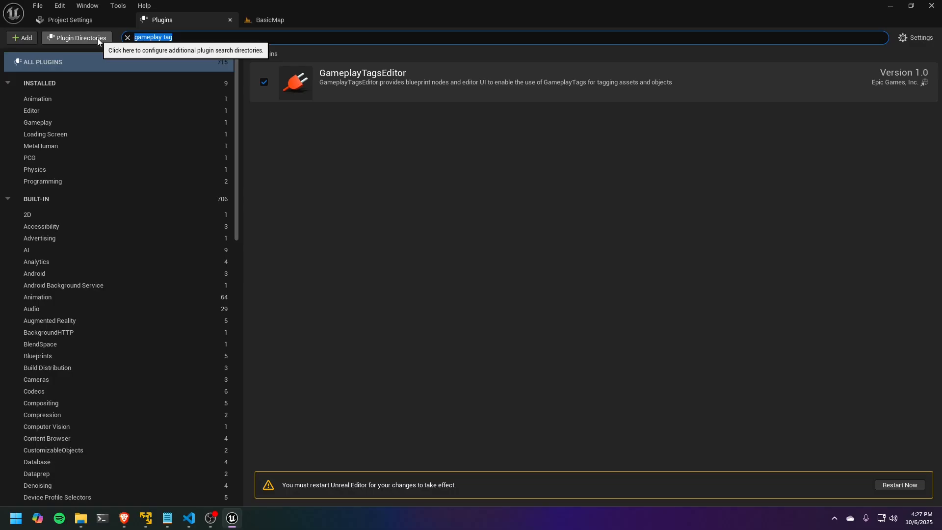
{"action": "type", "text": "tasks"}
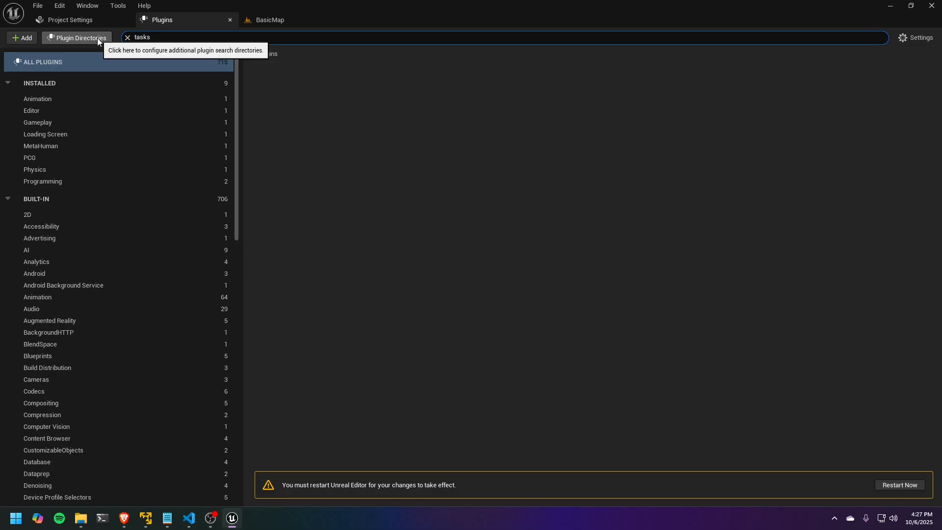
{"action": "double_click", "coordinate": [142, 39]}
{"action": "key", "text": "BackSpace"}
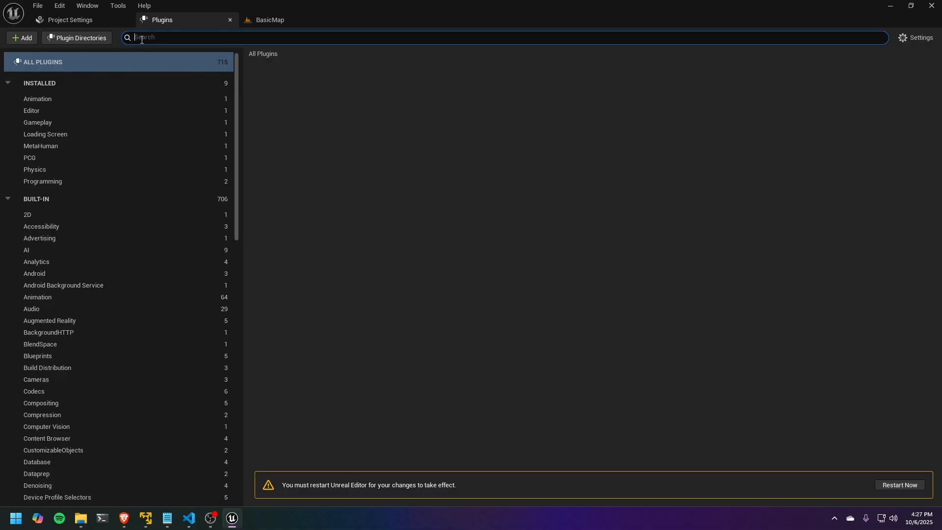
Enable the beta Common UI Plugin and restart the editor to apply the plugin changes
{"action": "type", "text": "commonu"}
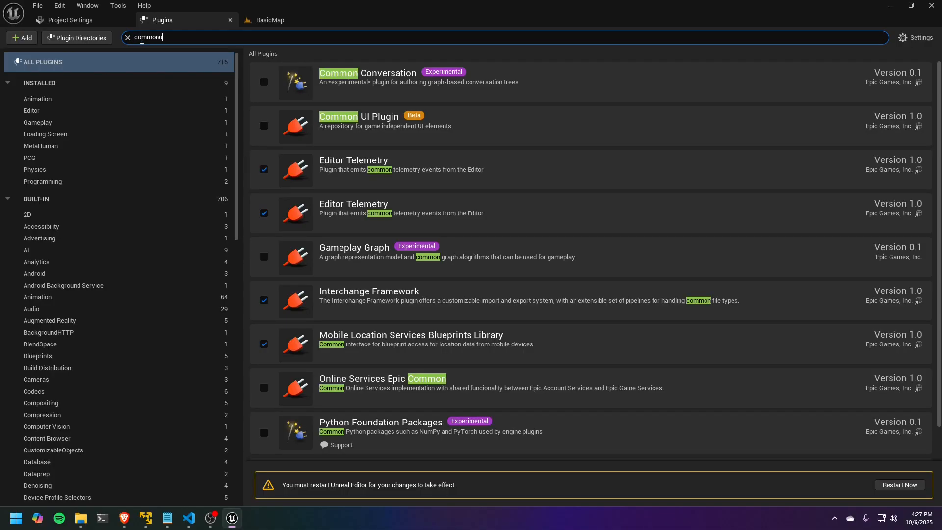
{"action": "type", "text": "i"}
{"action": "key", "text": "BackSpace"}
{"action": "key", "text": "BackSpace"}
{"action": "left_click", "coordinate": [264, 126]}
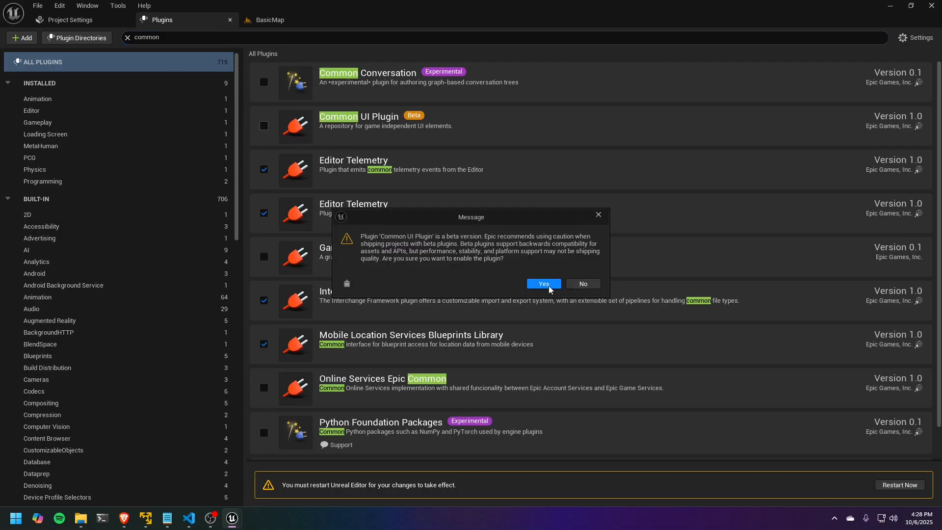
{"action": "left_click", "coordinate": [539, 282]}
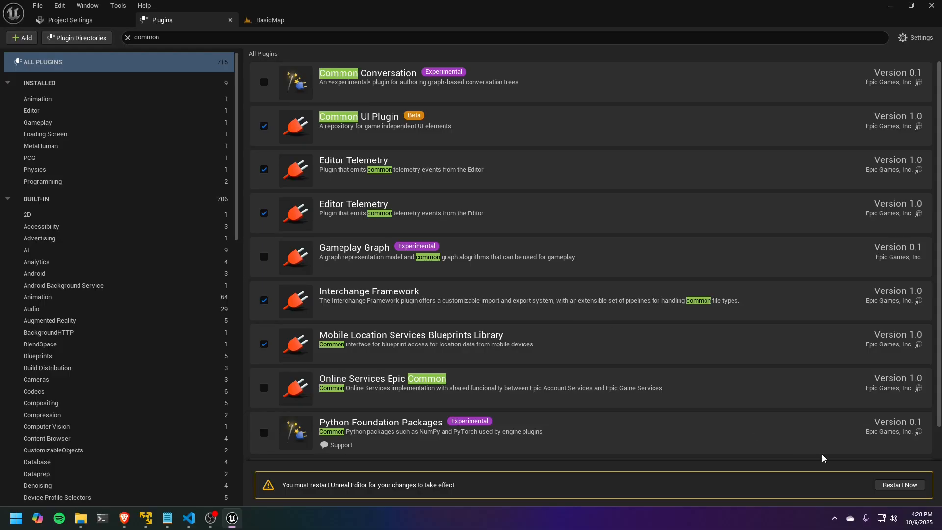
{"action": "left_click", "coordinate": [907, 486]}
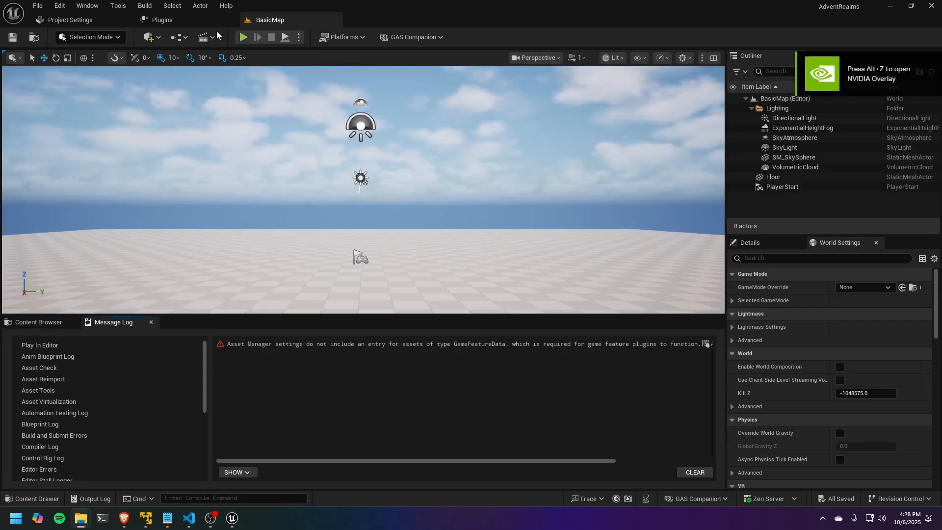
Review the built-in Programming plugins in the plugin list, then close the plugin browser
{"action": "left_click", "coordinate": [185, 21]}
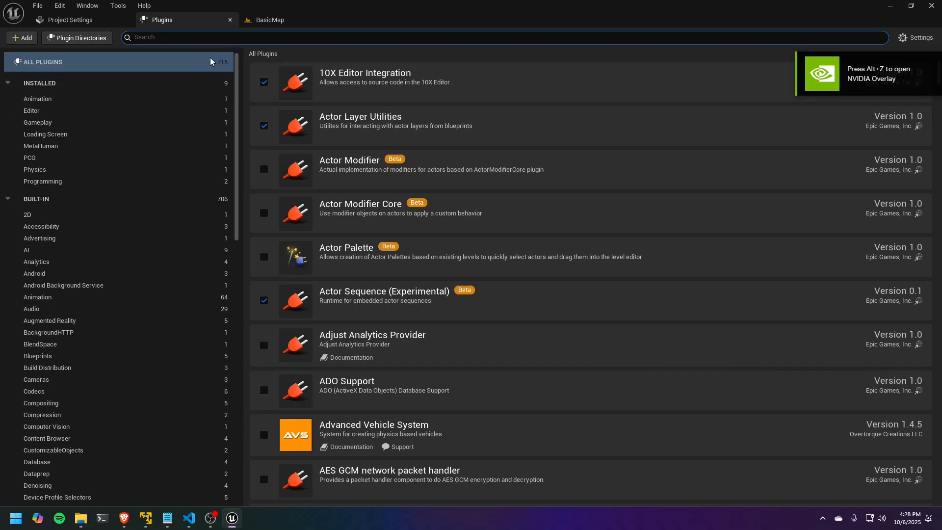
{"action": "scroll", "coordinate": [84, 406], "scroll_direction": "down", "scroll_amount": 10}
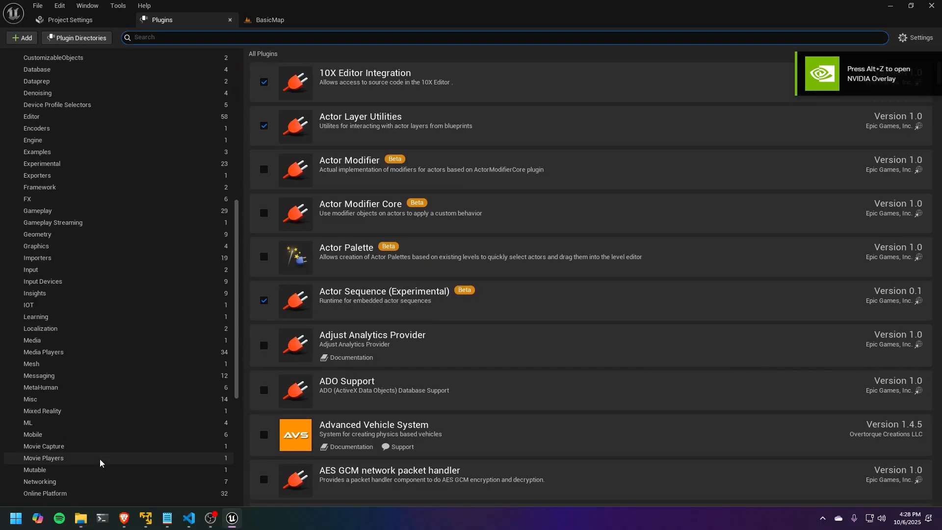
{"action": "scroll", "coordinate": [100, 463], "scroll_direction": "down", "scroll_amount": 5}
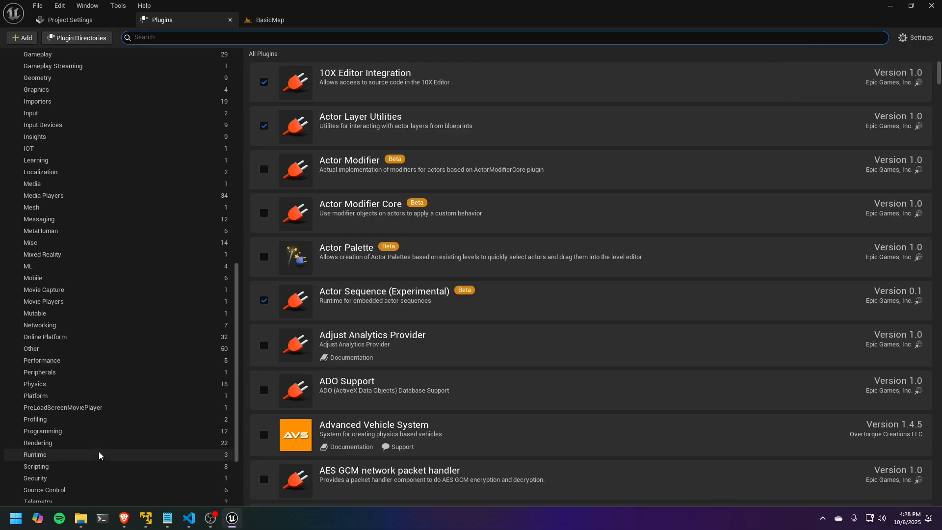
{"action": "left_click", "coordinate": [99, 431]}
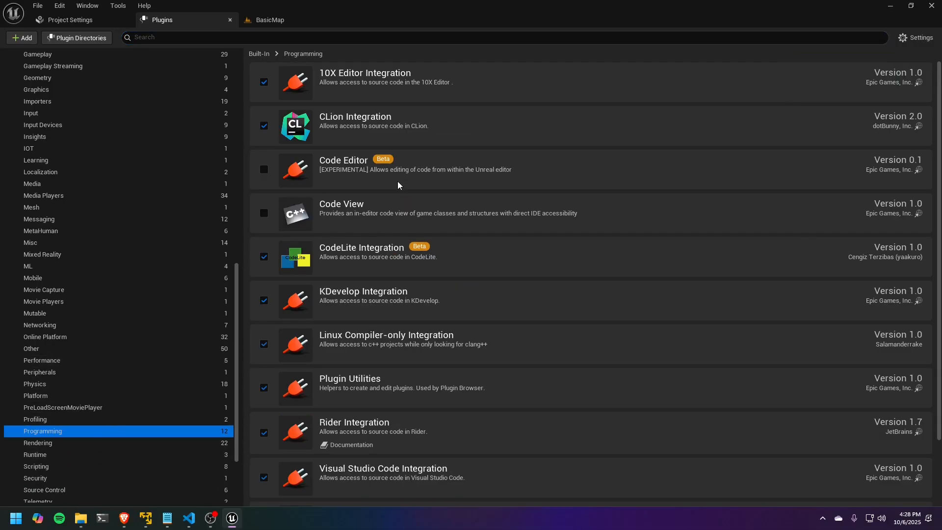
{"action": "scroll", "coordinate": [454, 378], "scroll_direction": "down", "scroll_amount": 1}
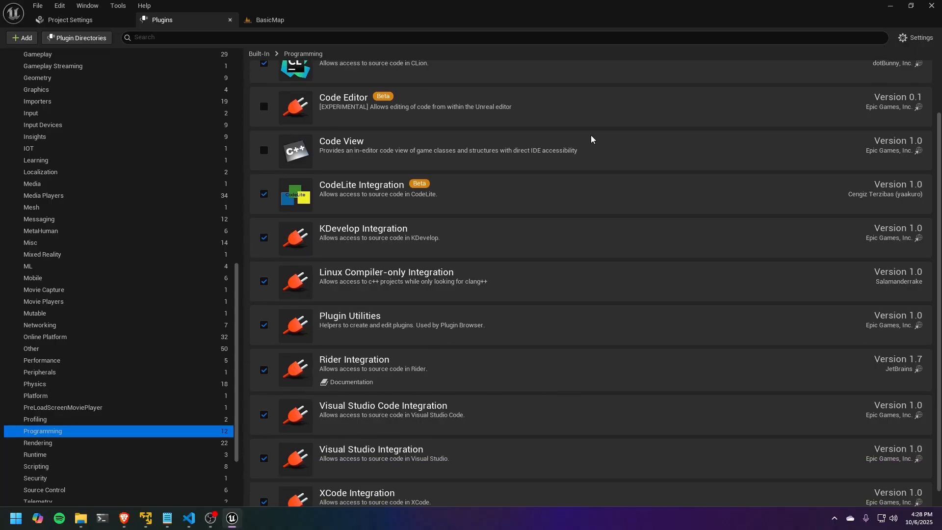
{"action": "left_click", "coordinate": [230, 20]}
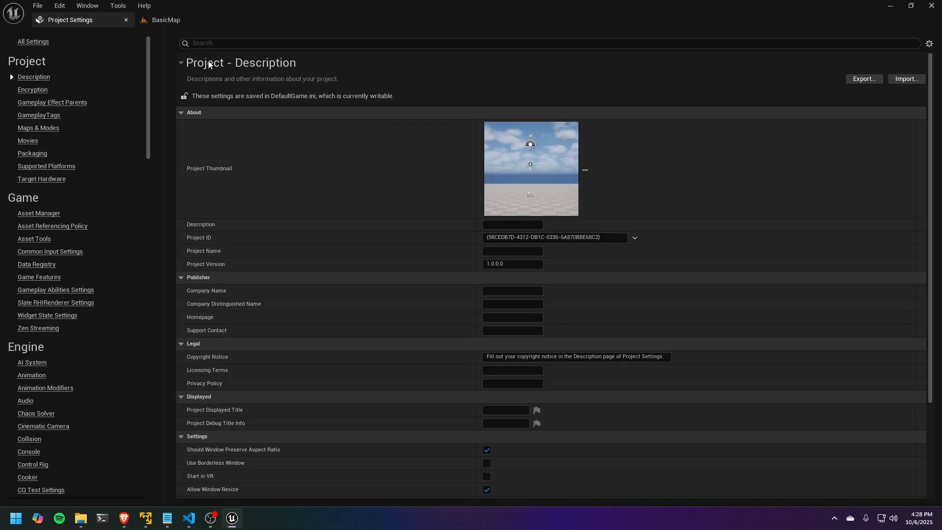
Add the missing GameFeatureData entry to PrimaryAssetTypesToScan using the fix offered in the message log
{"action": "left_click", "coordinate": [176, 23]}
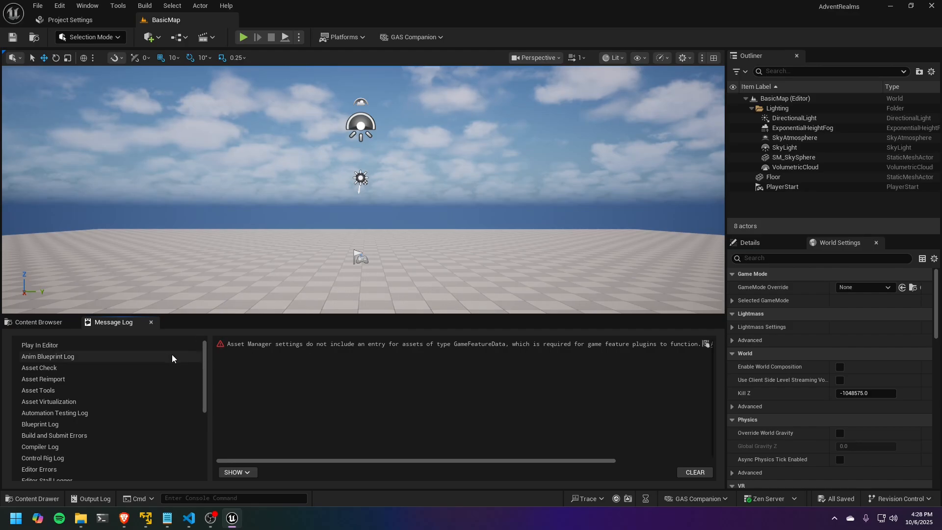
{"action": "left_click_drag", "start_coordinate": [399, 460], "coordinate": [497, 460]}
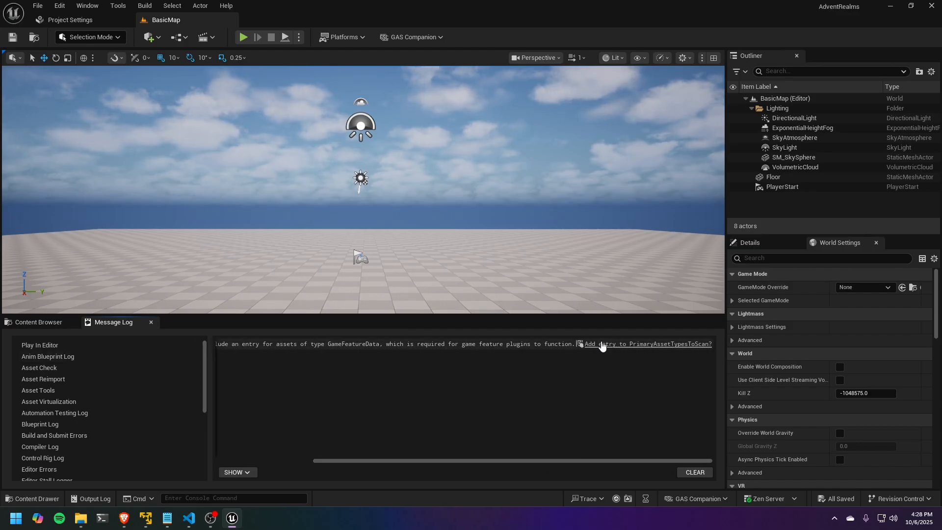
{"action": "left_click", "coordinate": [604, 346]}
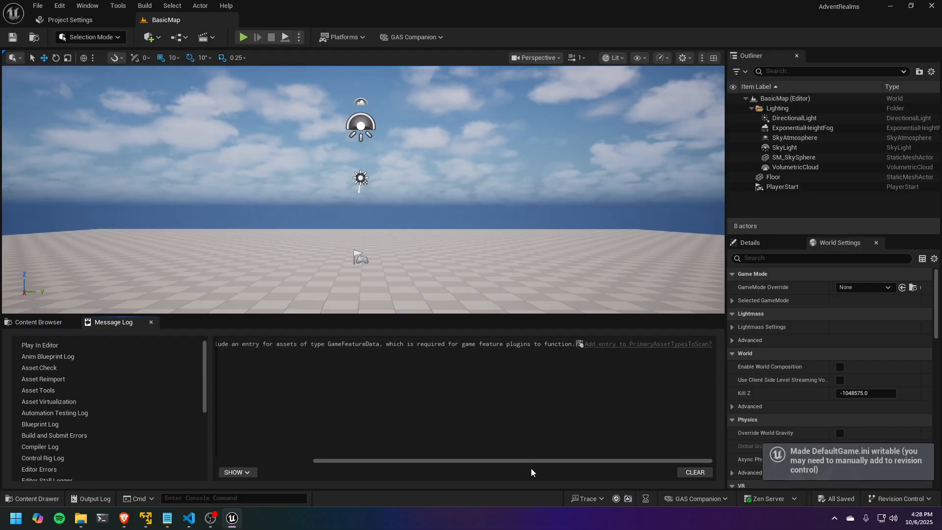
{"action": "left_click_drag", "start_coordinate": [534, 461], "coordinate": [316, 436]}
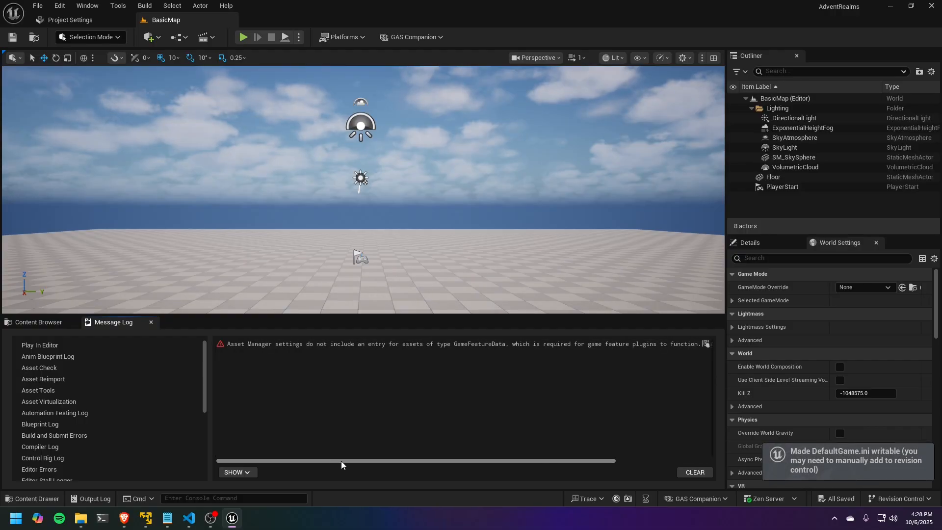
Close the project settings and show the project's Maps folder content below the BasicMap viewport
{"action": "left_click", "coordinate": [71, 19]}
{"action": "left_click", "coordinate": [178, 18]}
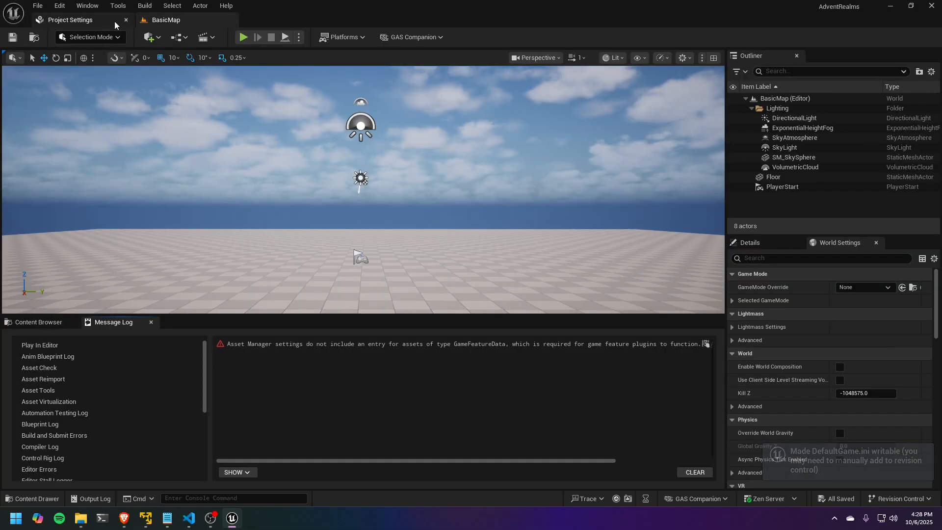
{"action": "left_click", "coordinate": [126, 20]}
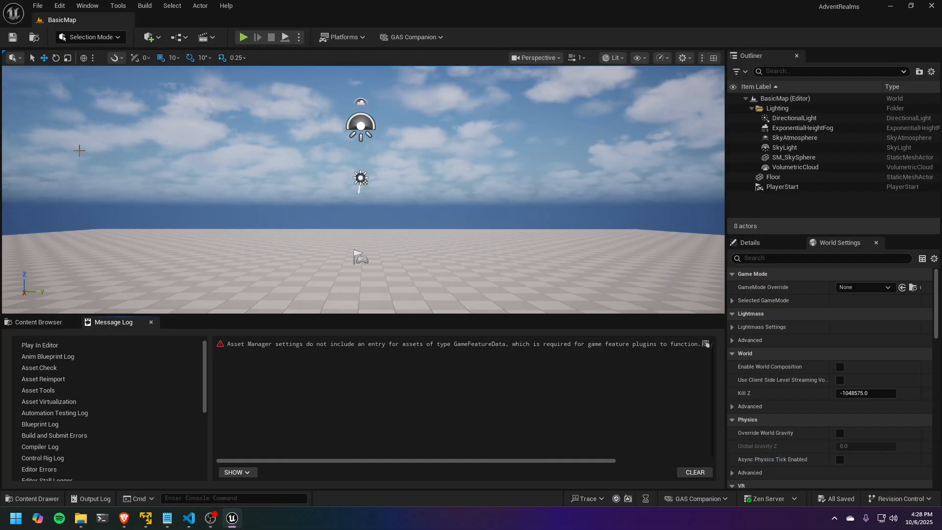
{"action": "left_click", "coordinate": [39, 323]}
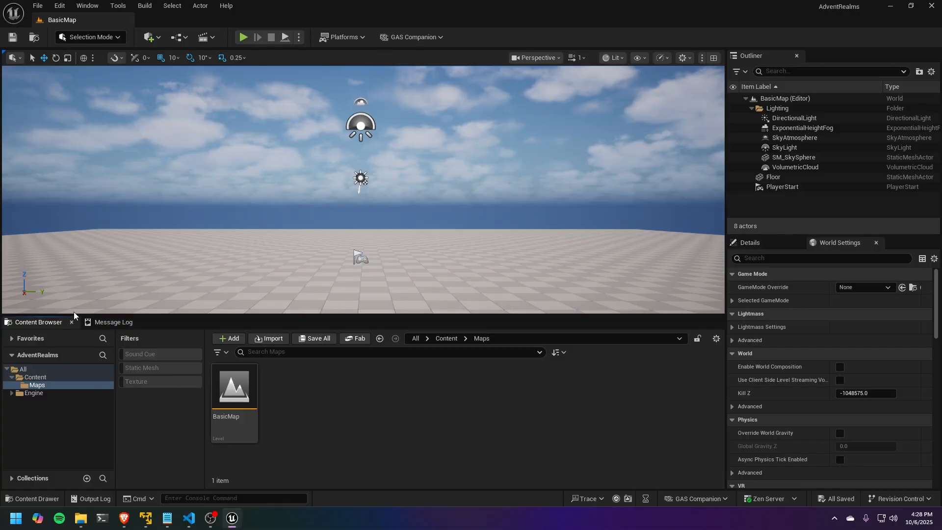
Start a new plugin based on the Game Feature (with C++) template
{"action": "left_click", "coordinate": [61, 5]}
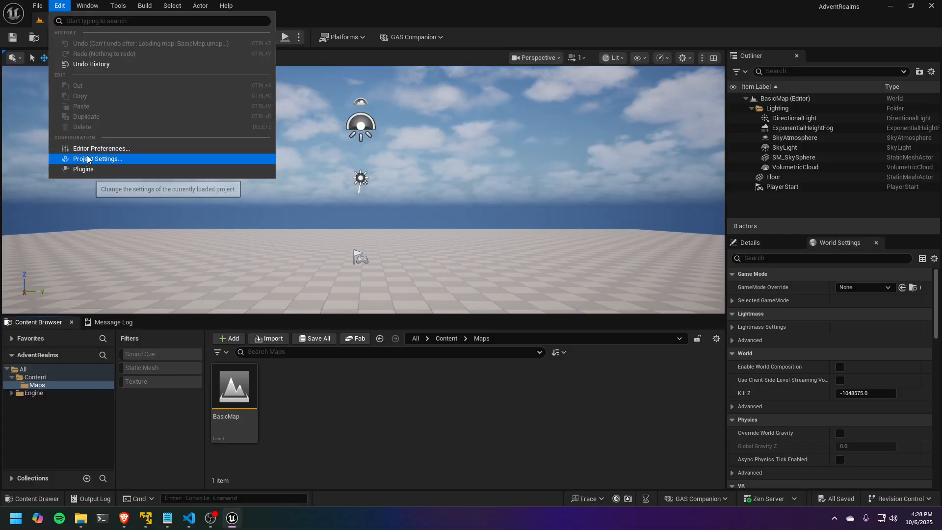
{"action": "left_click", "coordinate": [93, 169]}
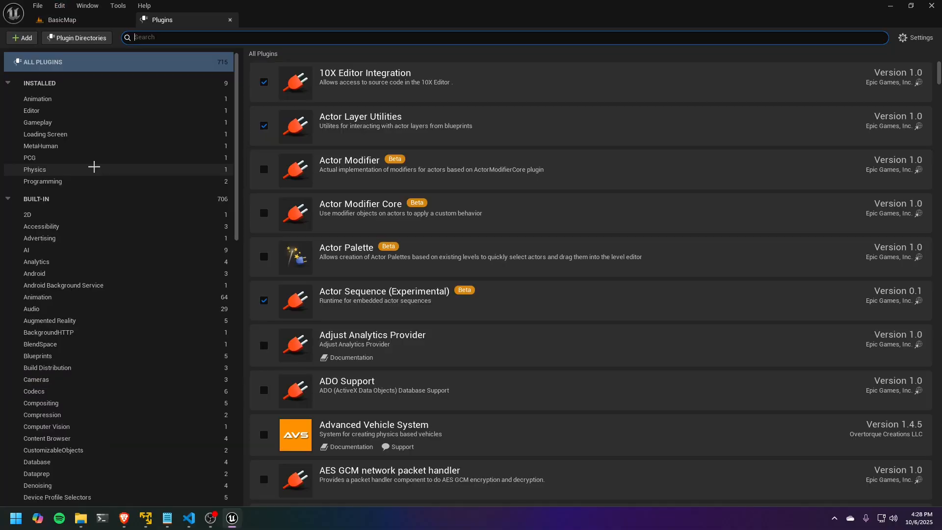
{"action": "left_click", "coordinate": [26, 39]}
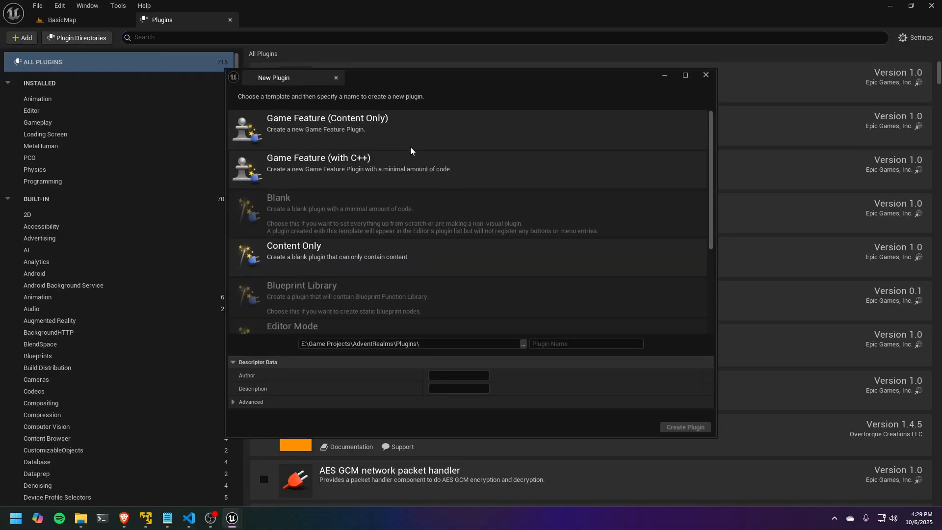
{"action": "left_click", "coordinate": [396, 176]}
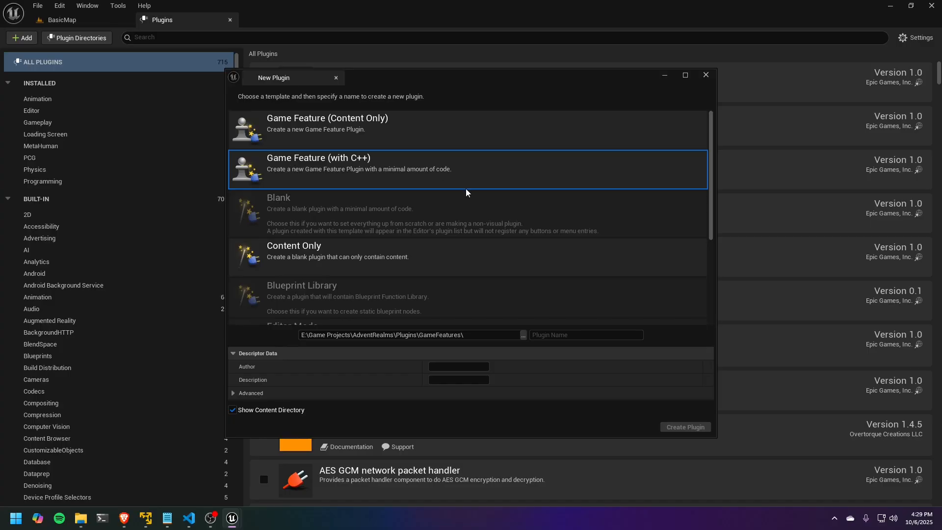
Name the new game feature plugin CoreForge
{"action": "left_click", "coordinate": [587, 334]}
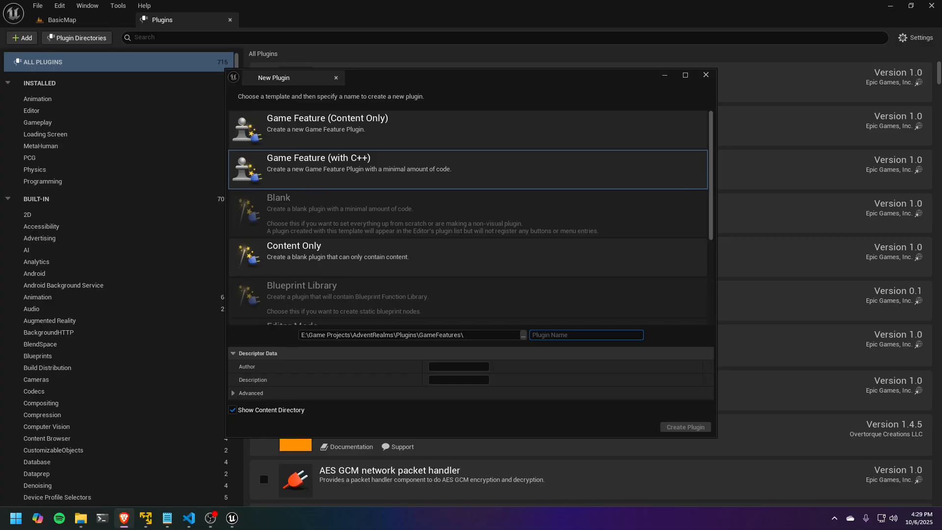
{"action": "left_click", "coordinate": [572, 334]}
{"action": "type", "text": "Core"}
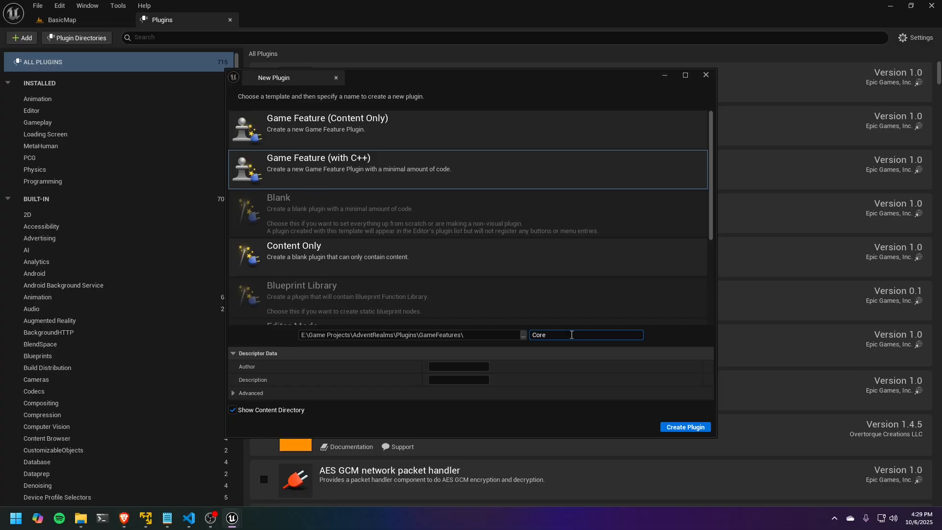
{"action": "type", "text": "for"}
{"action": "type", "text": "ge"}
{"action": "type", "text": "d"}
{"action": "key", "text": "BackSpace"}
{"action": "key", "text": "Left"}
{"action": "key", "text": "Left"}
{"action": "key", "text": "Left"}
{"action": "key", "text": "Left"}
{"action": "key", "text": "BackSpace"}
{"action": "type", "text": "F"}
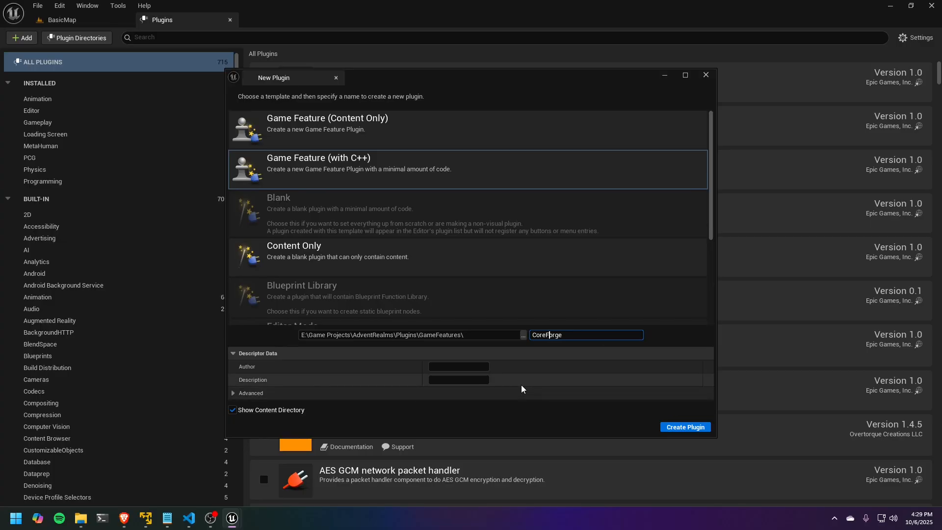
Expand the advanced descriptor data and try to create the CoreForge plugin, dismissing the resulting dialog
{"action": "left_click", "coordinate": [368, 393]}
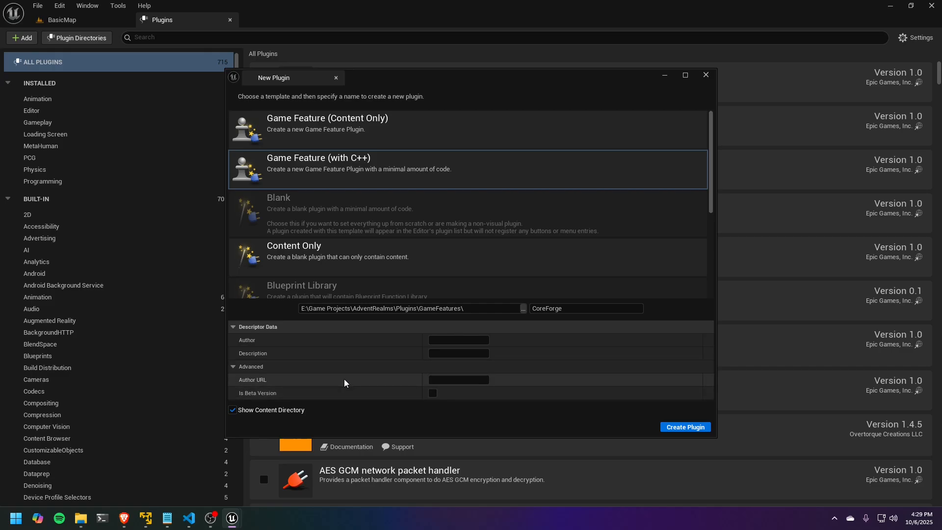
{"action": "left_click", "coordinate": [683, 427]}
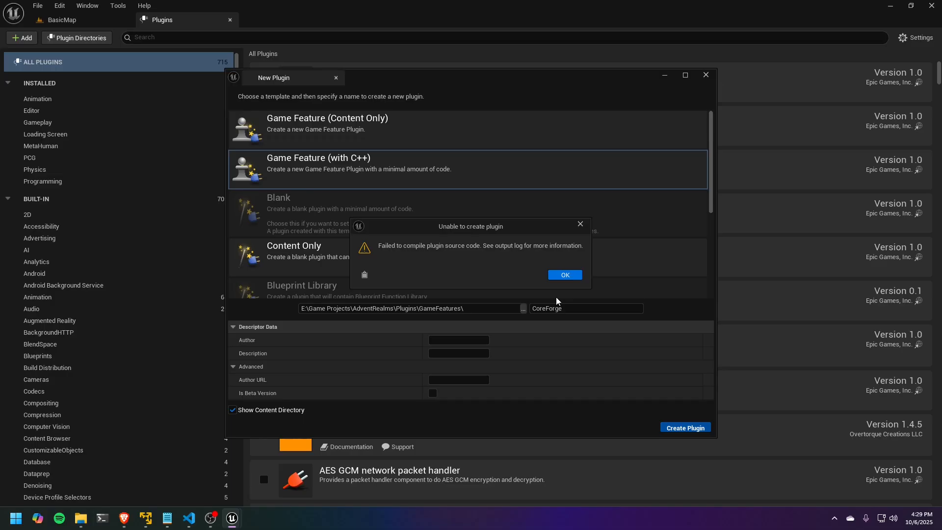
{"action": "left_click", "coordinate": [564, 275]}
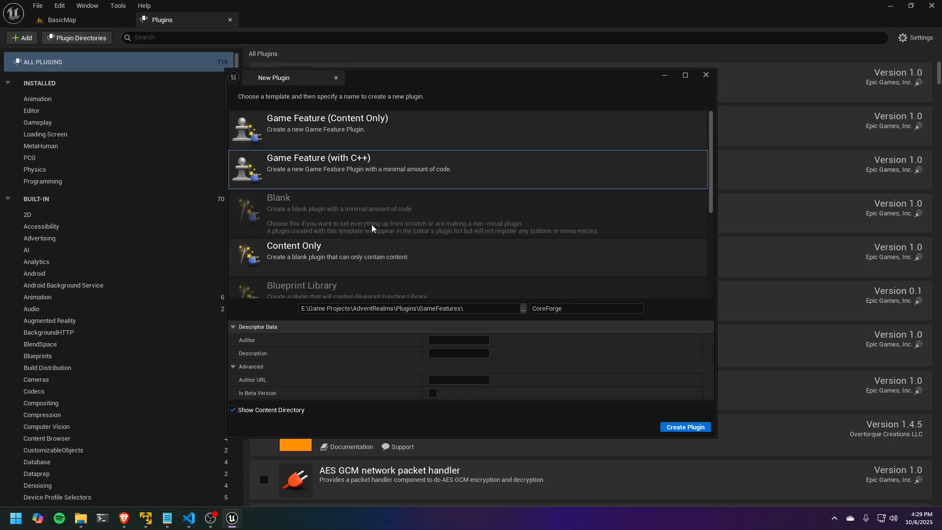
Bring up the message log beside the new plugin window and try again to create CoreForge
{"action": "left_click", "coordinate": [59, 18]}
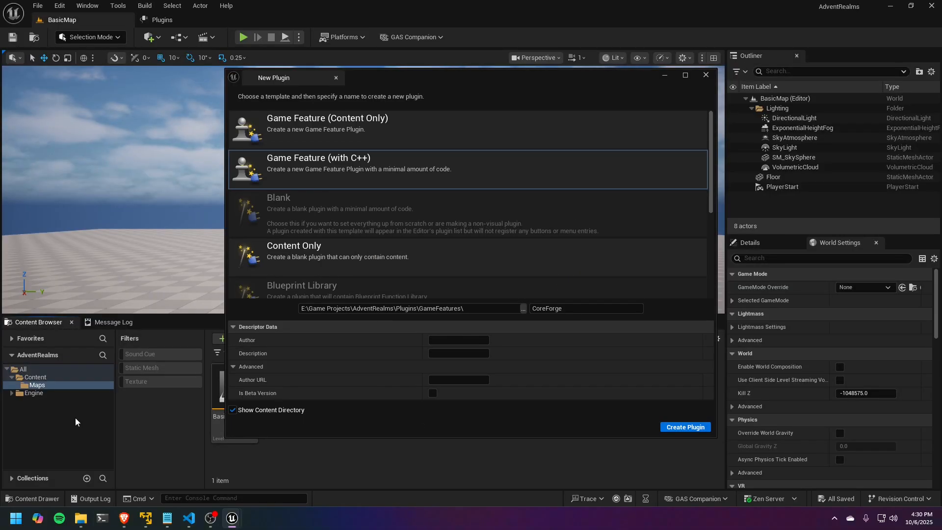
{"action": "left_click", "coordinate": [117, 323]}
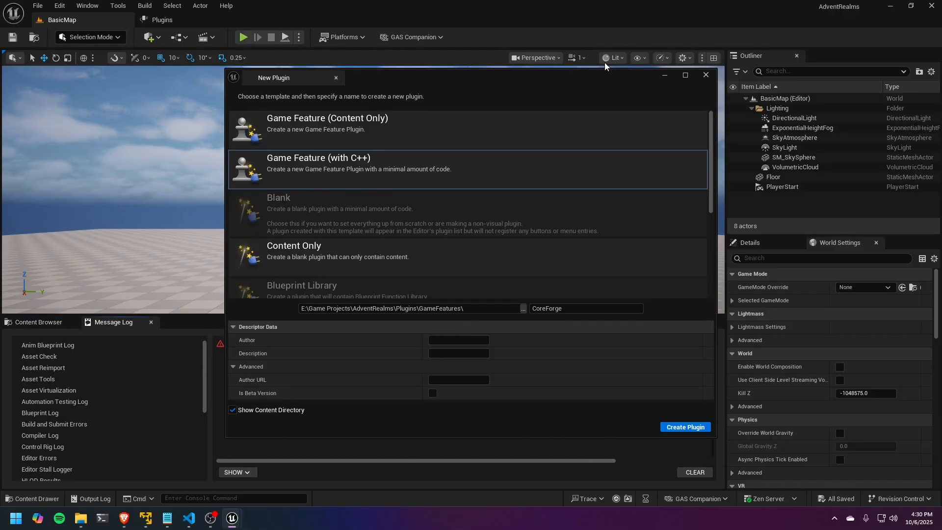
{"action": "left_click_drag", "start_coordinate": [599, 75], "coordinate": [655, 79]}
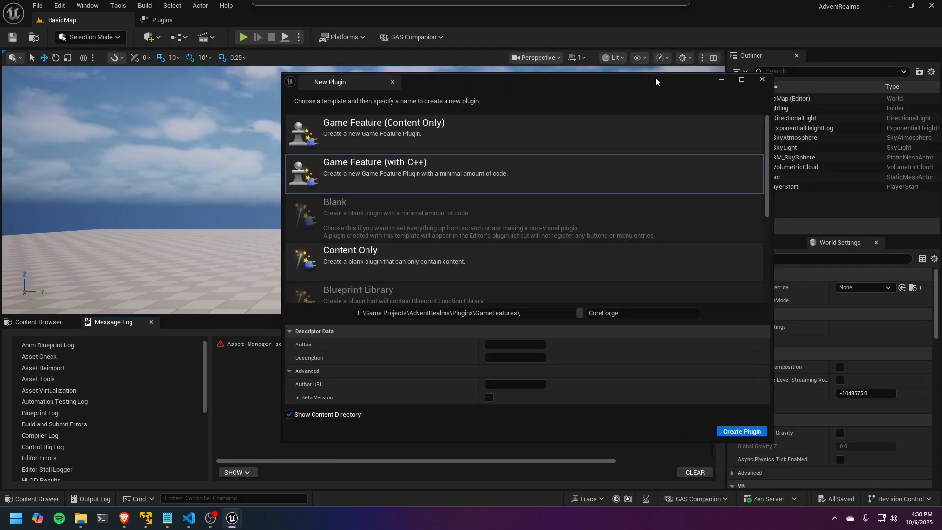
{"action": "left_click", "coordinate": [740, 436]}
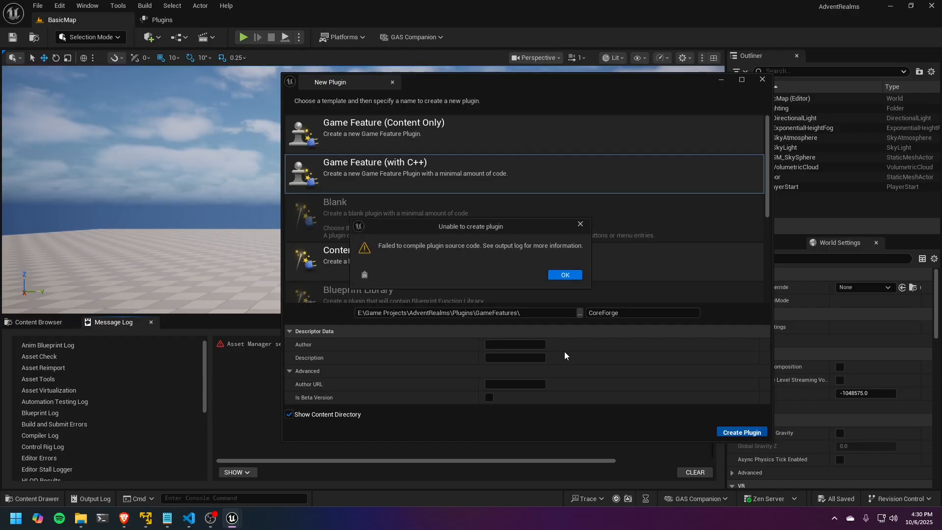
{"action": "left_click", "coordinate": [565, 274]}
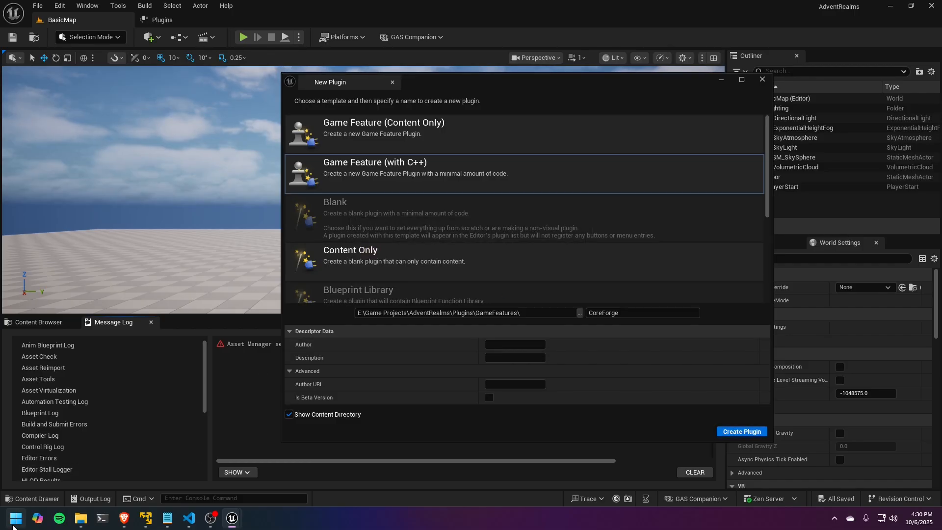
Examine the latest output log entries for the CoreForge plugin's compile error, moving the new plugin window out of the way
{"action": "left_click", "coordinate": [108, 499]}
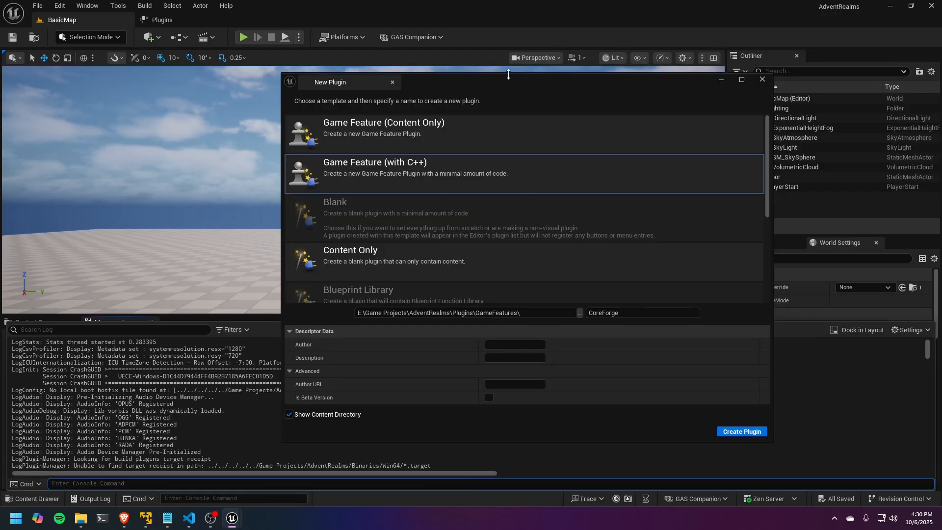
{"action": "left_click_drag", "start_coordinate": [522, 82], "coordinate": [941, 96]}
{"action": "scroll", "coordinate": [480, 419], "scroll_direction": "down", "scroll_amount": 10}
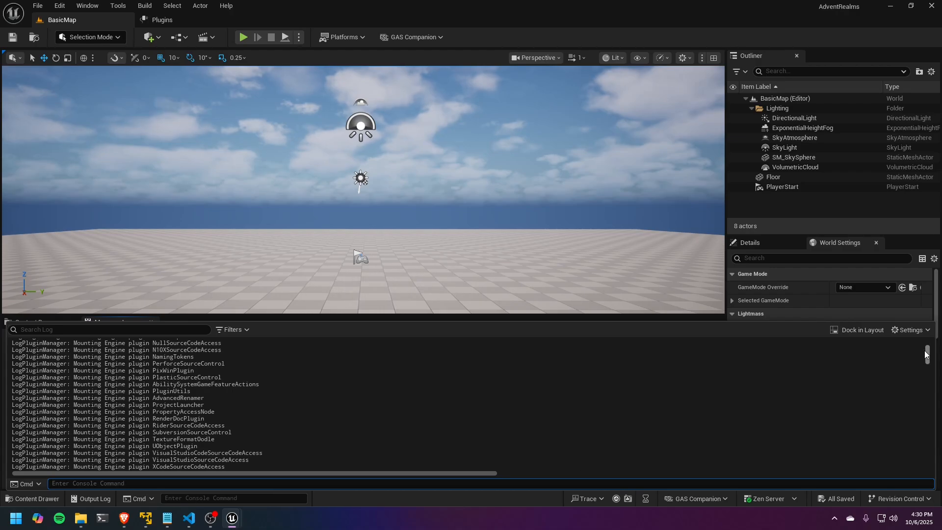
{"action": "left_click_drag", "start_coordinate": [927, 354], "coordinate": [927, 466]}
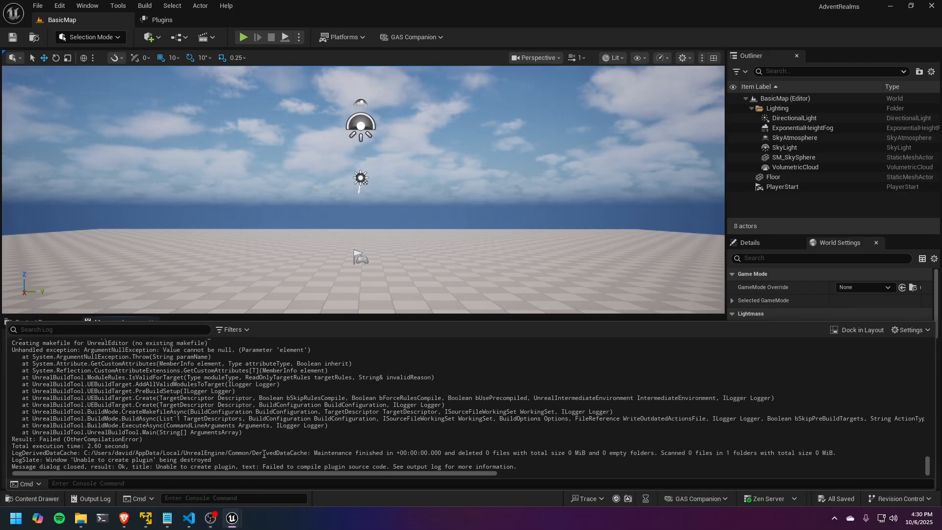
{"action": "left_click_drag", "start_coordinate": [155, 445], "coordinate": [77, 434]}
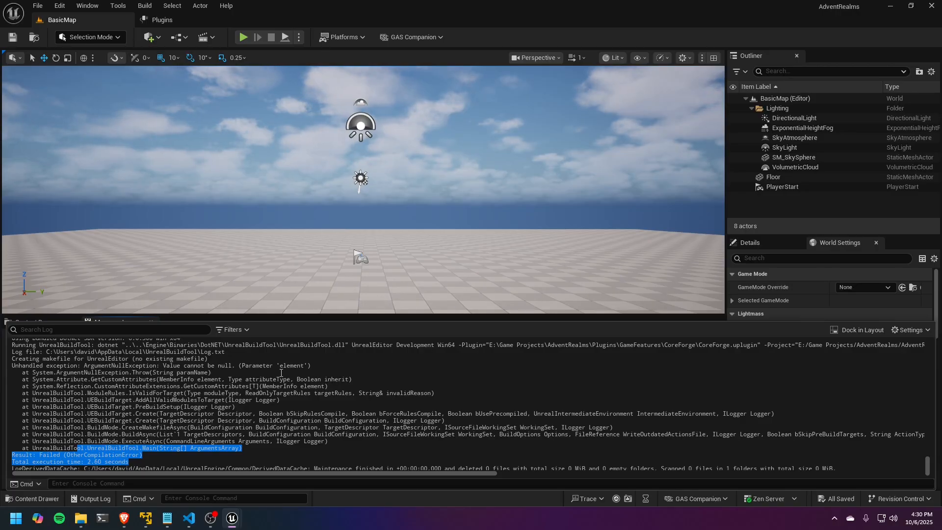
{"action": "scroll", "coordinate": [281, 374], "scroll_direction": "up", "scroll_amount": 1}
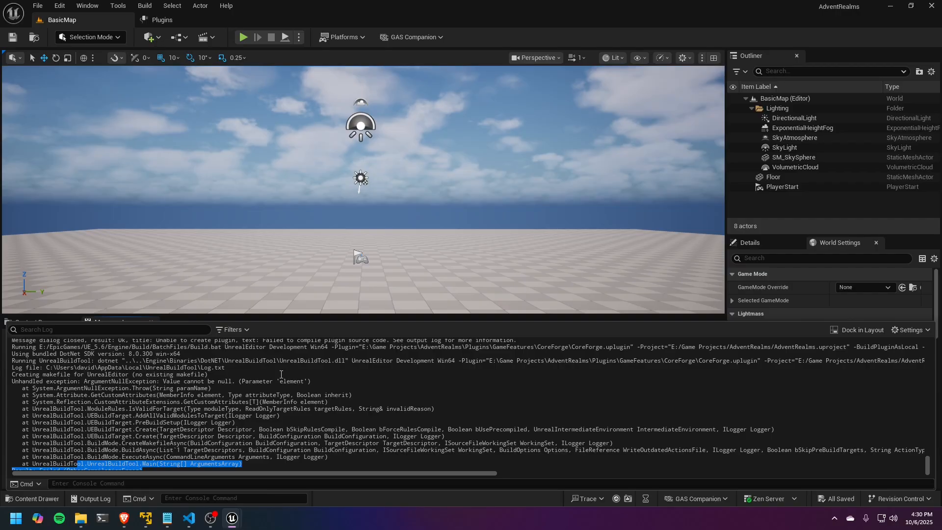
{"action": "scroll", "coordinate": [281, 373], "scroll_direction": "up", "scroll_amount": 1}
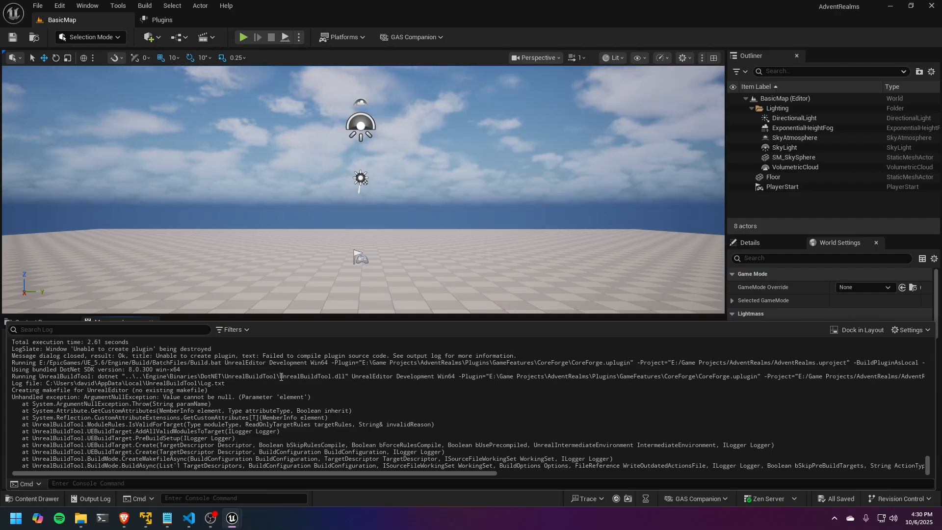
{"action": "scroll", "coordinate": [281, 377], "scroll_direction": "up", "scroll_amount": 1}
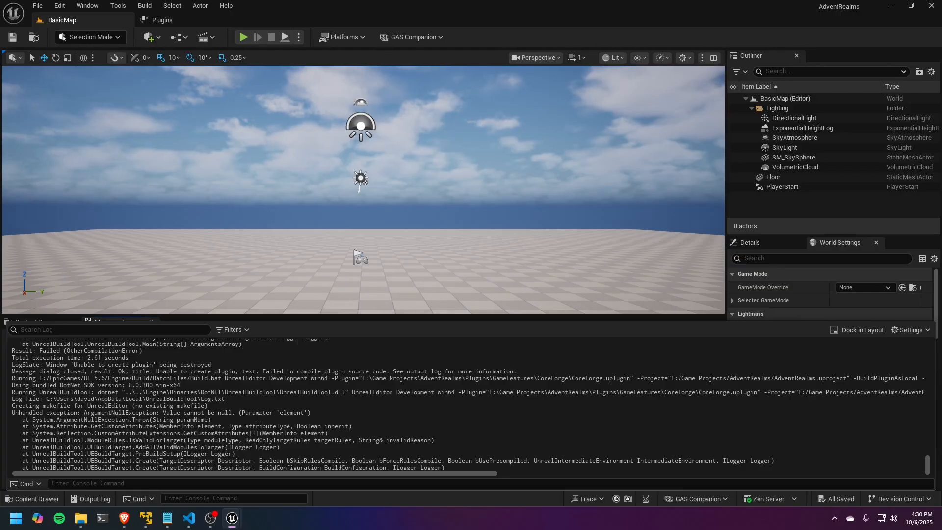
Examine the earlier output log entries for the failed CoreForge build, then close the log
{"action": "scroll", "coordinate": [258, 418], "scroll_direction": "up", "scroll_amount": 3}
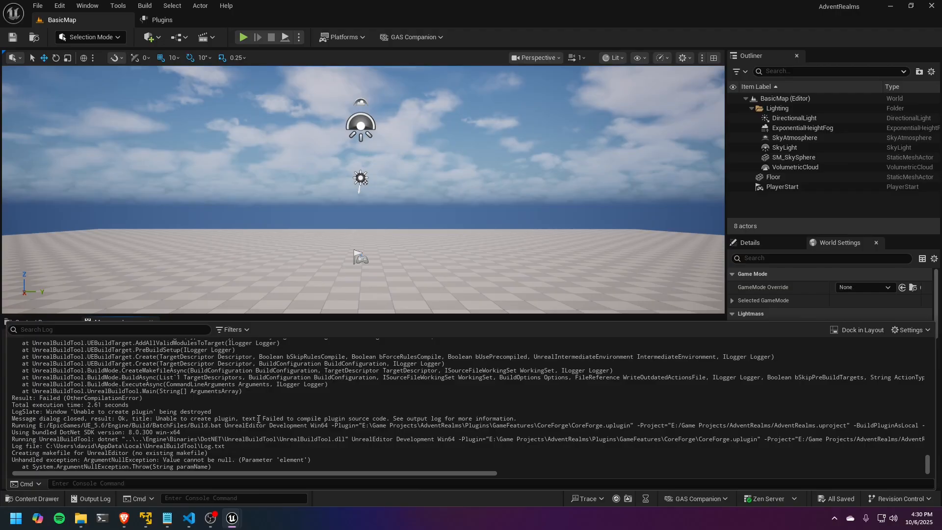
{"action": "scroll", "coordinate": [259, 420], "scroll_direction": "up", "scroll_amount": 5}
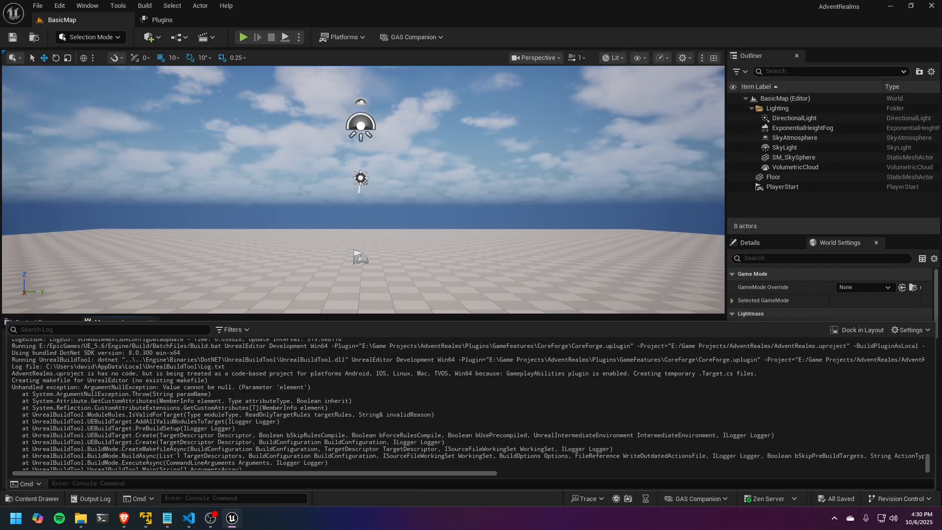
{"action": "left_click", "coordinate": [329, 318]}
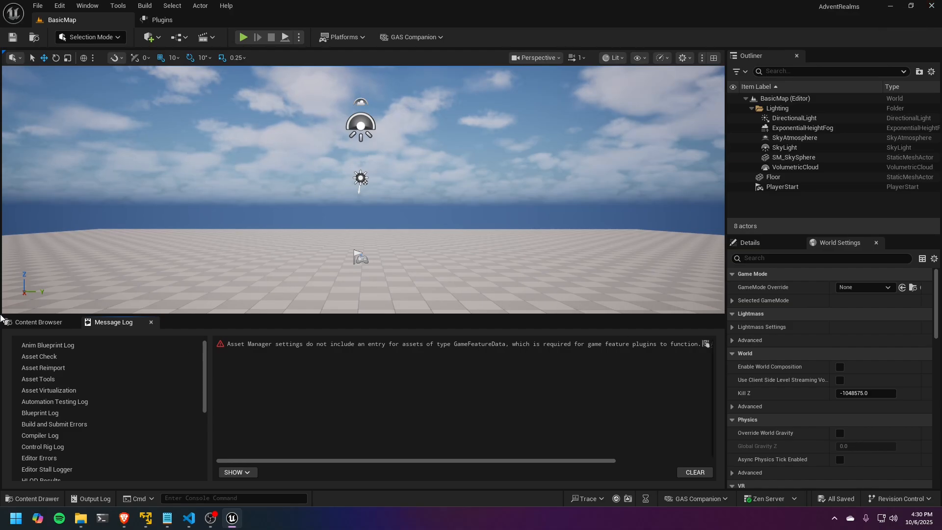
Reveal the project's content on disk, close the Unreal Editor, and go to the AdventRealms project folder in File Explorer
{"action": "left_click", "coordinate": [33, 321]}
{"action": "right_click", "coordinate": [42, 377]}
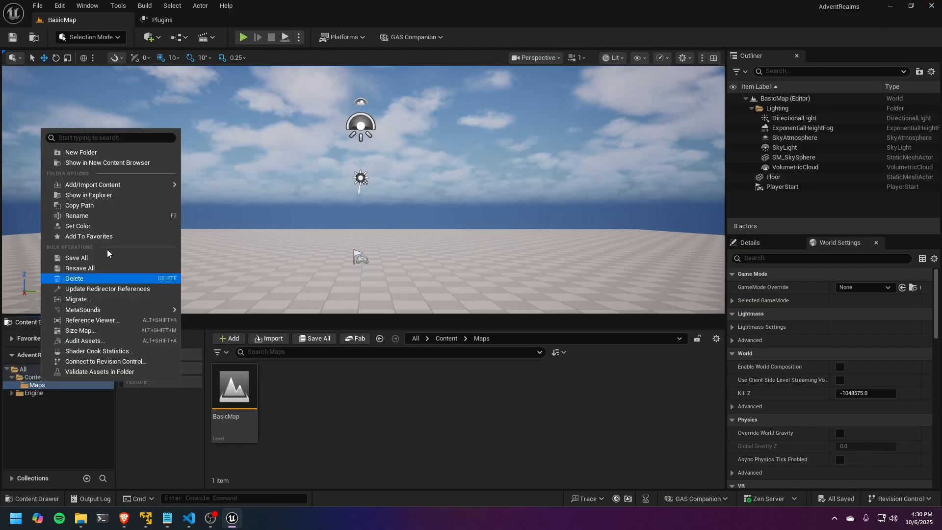
{"action": "left_click", "coordinate": [120, 195]}
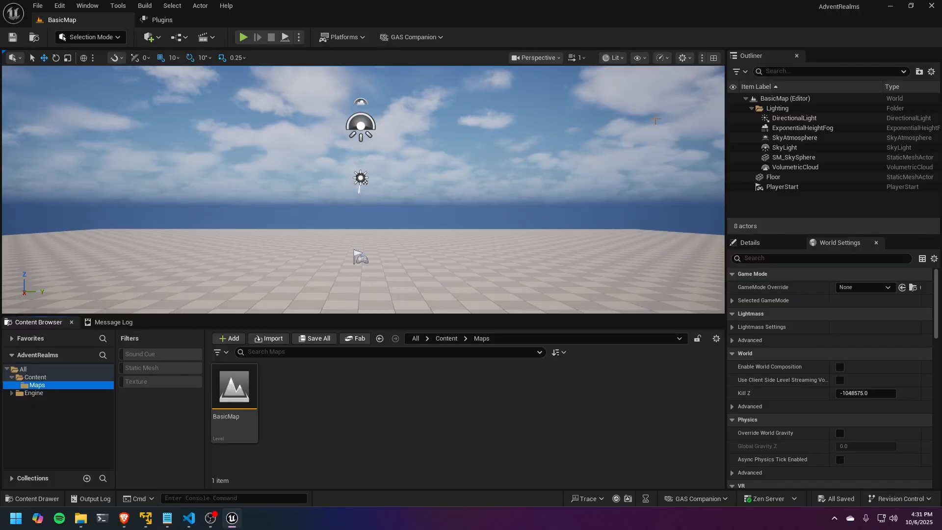
{"action": "left_click", "coordinate": [931, 5]}
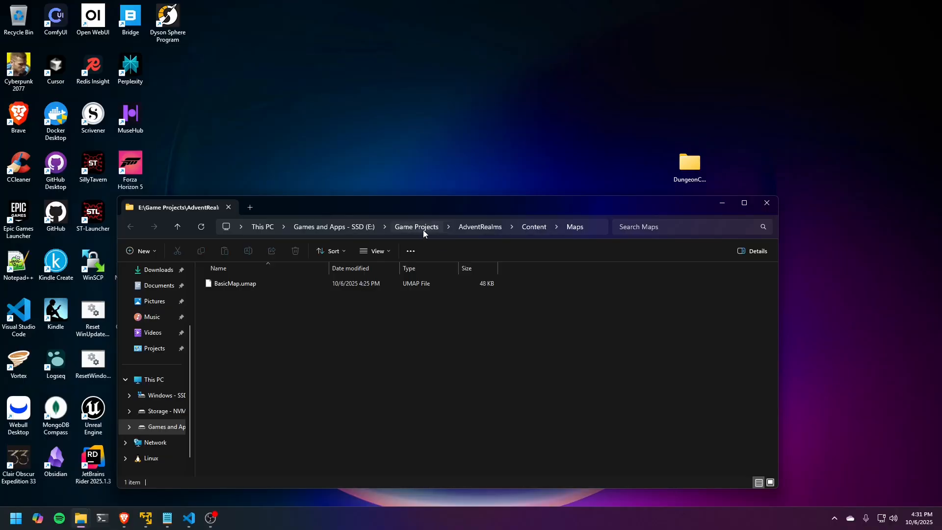
{"action": "left_click", "coordinate": [471, 230]}
Try to generate Visual Studio project files for AdventRealms.uproject and dismiss the resulting dialog
{"action": "right_click", "coordinate": [260, 366]}
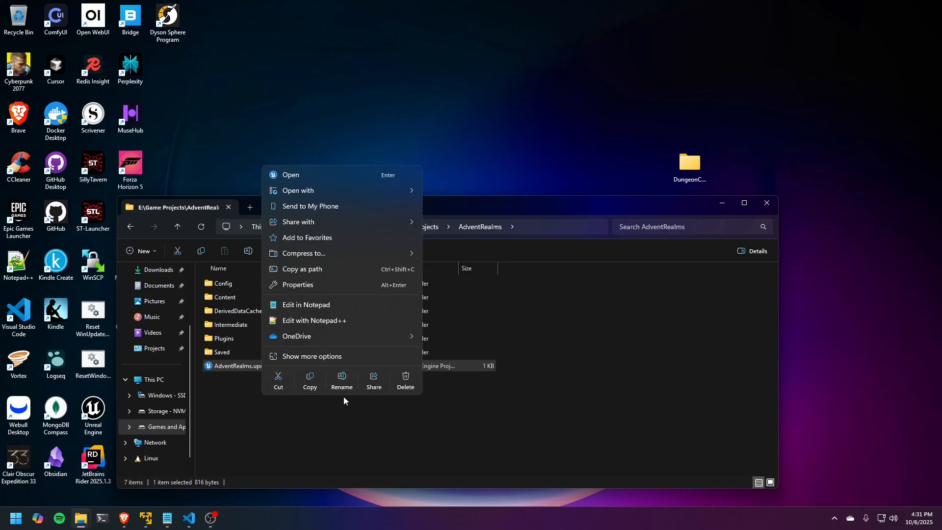
{"action": "left_click", "coordinate": [347, 362]}
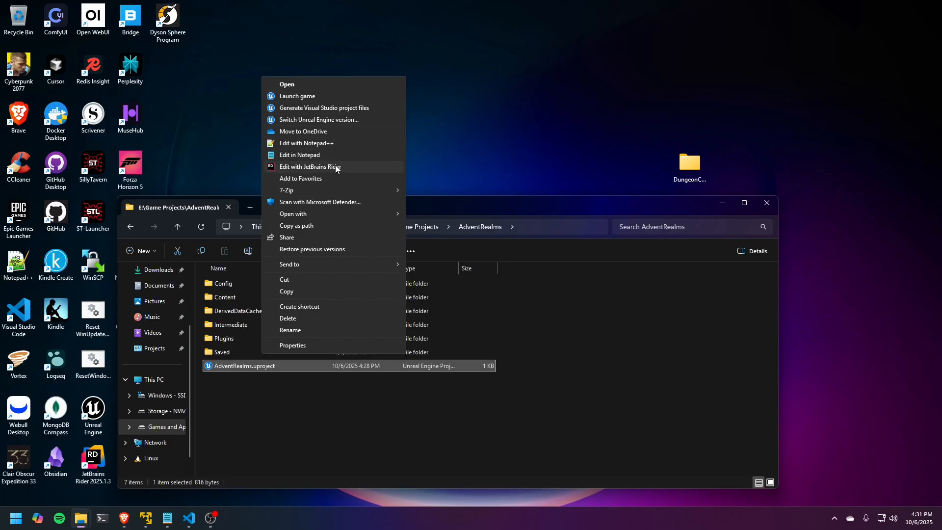
{"action": "left_click", "coordinate": [337, 107]}
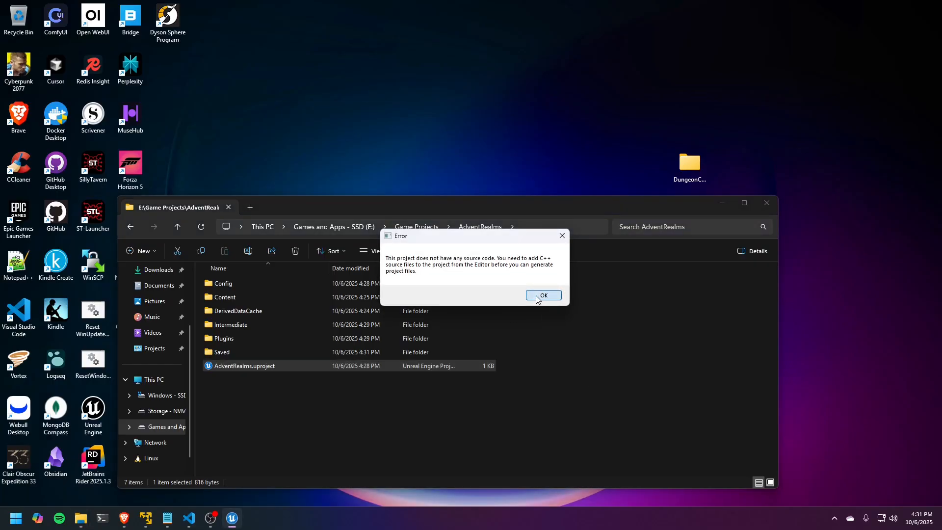
{"action": "left_click", "coordinate": [542, 296]}
Reopen the AdventRealms project in the Unreal Editor and start a new C++ class with None as its parent
{"action": "double_click", "coordinate": [270, 366]}
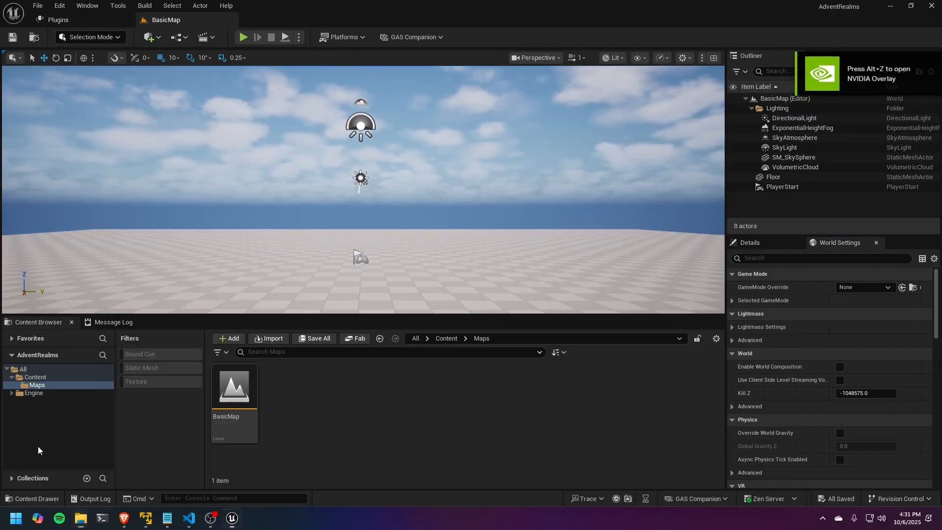
{"action": "left_click", "coordinate": [118, 5]}
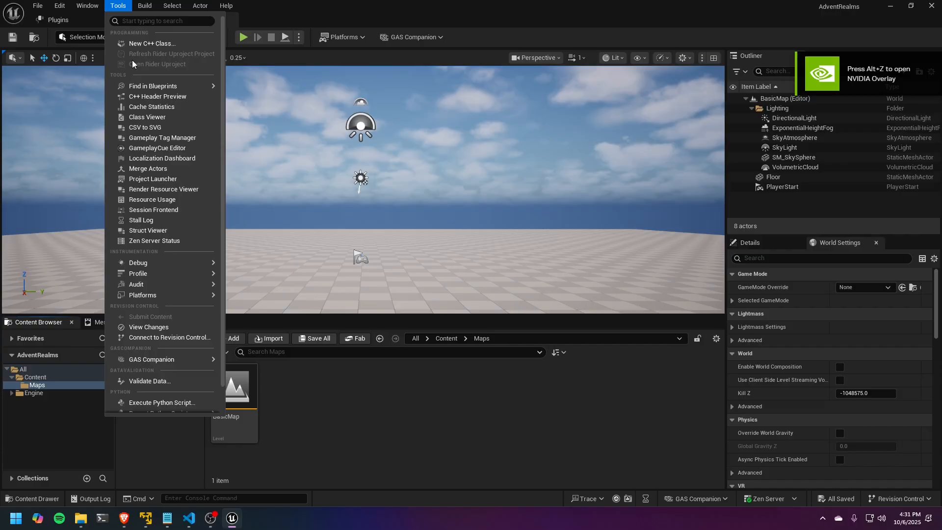
{"action": "left_click", "coordinate": [142, 40]}
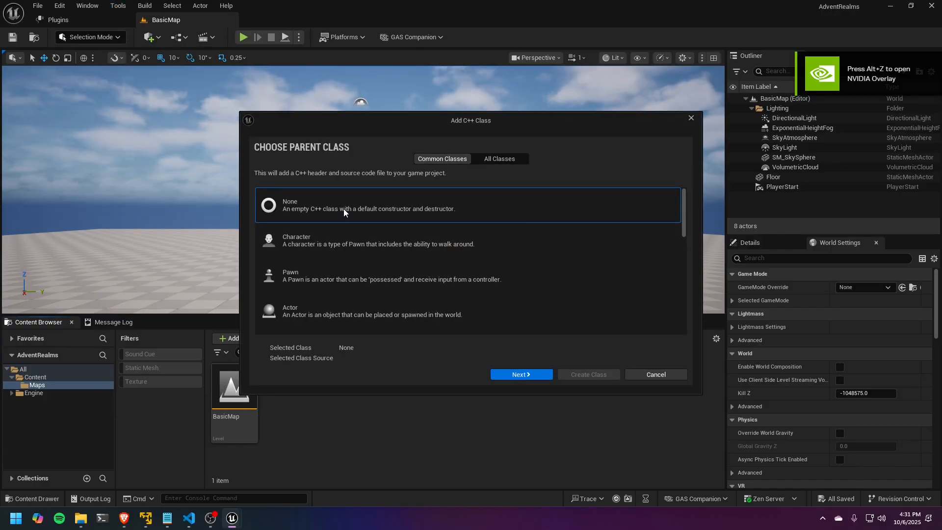
{"action": "left_click", "coordinate": [538, 374]}
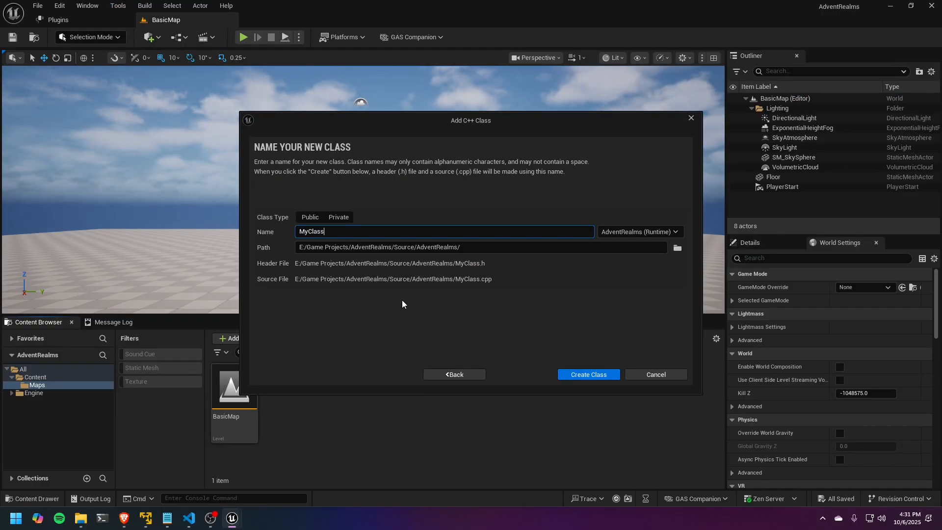
Create MyClass in the Source/AdventRealms/BlankClass folder and decline to edit its code
{"action": "left_click", "coordinate": [492, 250]}
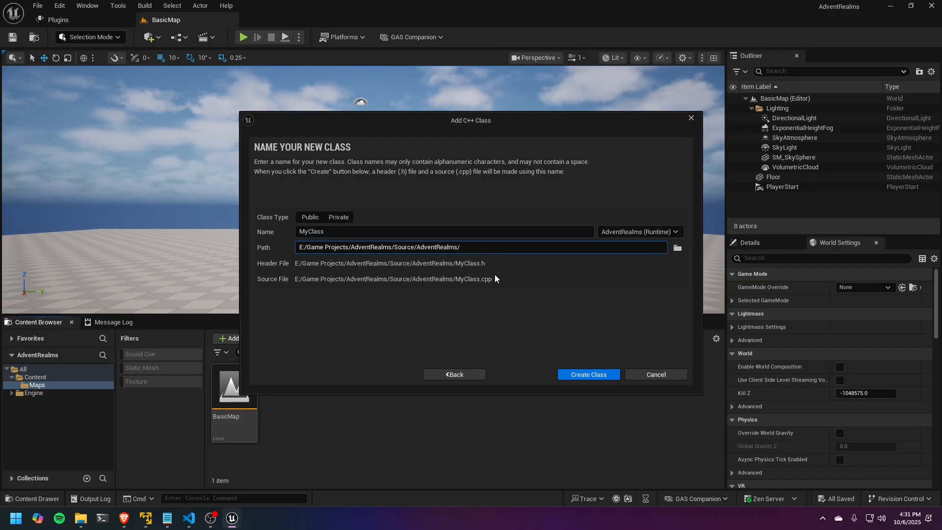
{"action": "type", "text": "Blank"}
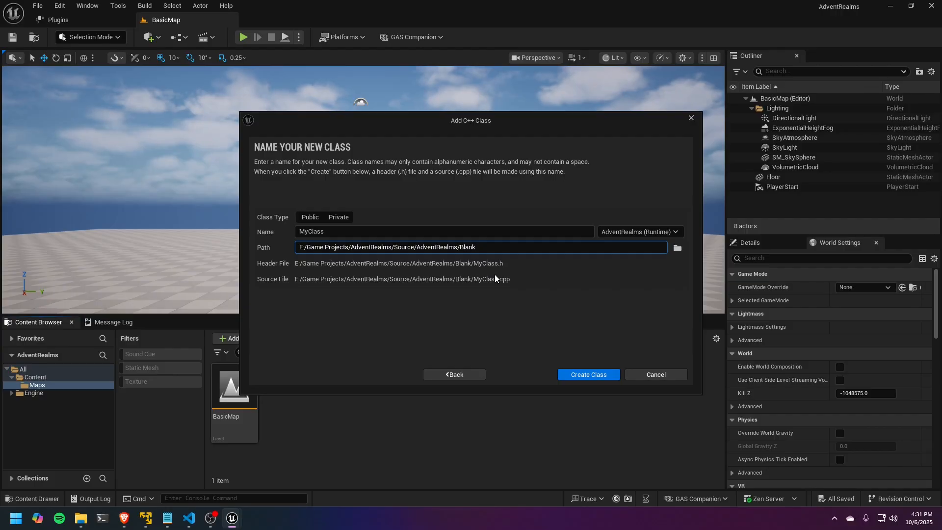
{"action": "type", "text": "Class"}
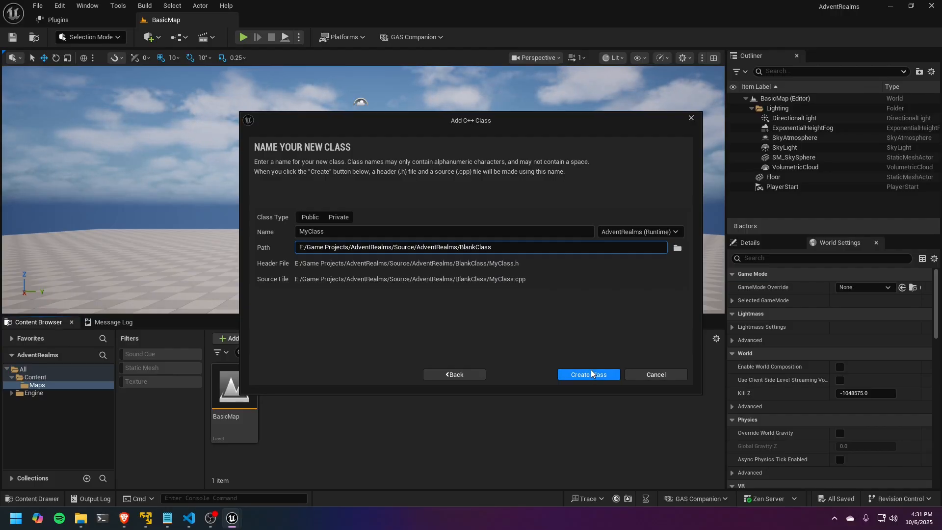
{"action": "left_click", "coordinate": [592, 374]}
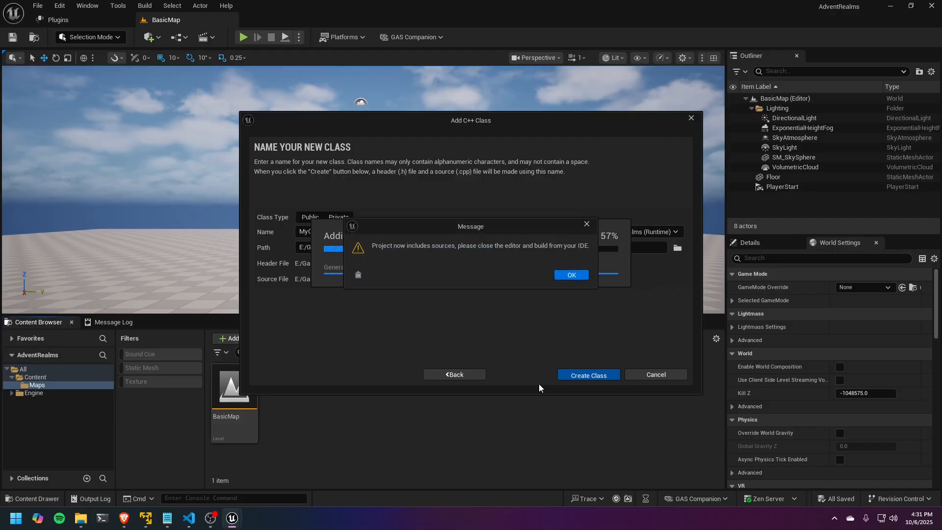
{"action": "left_click", "coordinate": [581, 274]}
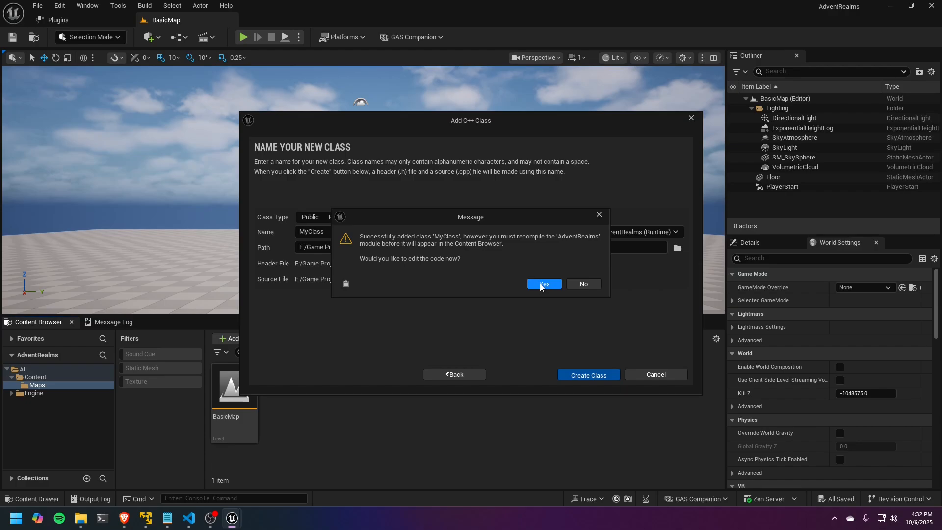
{"action": "left_click", "coordinate": [583, 284]}
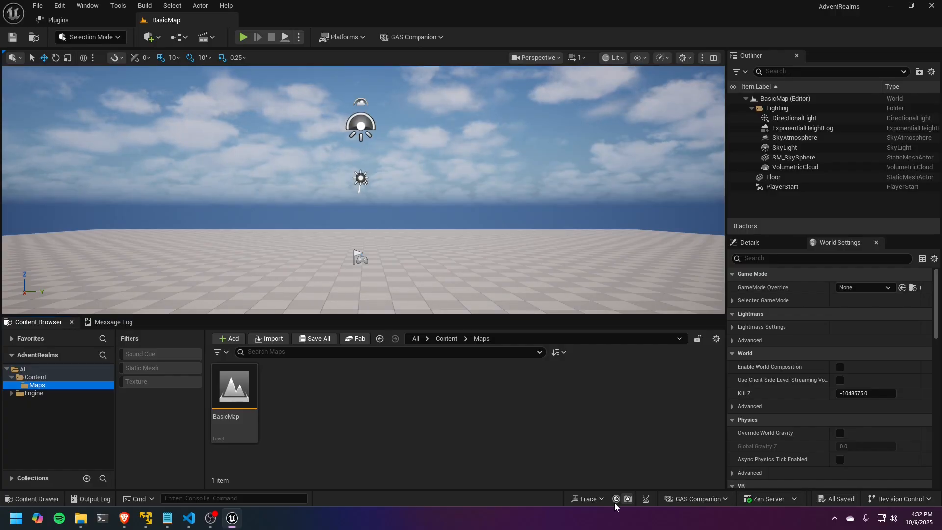
Close the Unreal Editor and generate Visual Studio project files for AdventRealms.uproject
{"action": "left_click", "coordinate": [931, 5]}
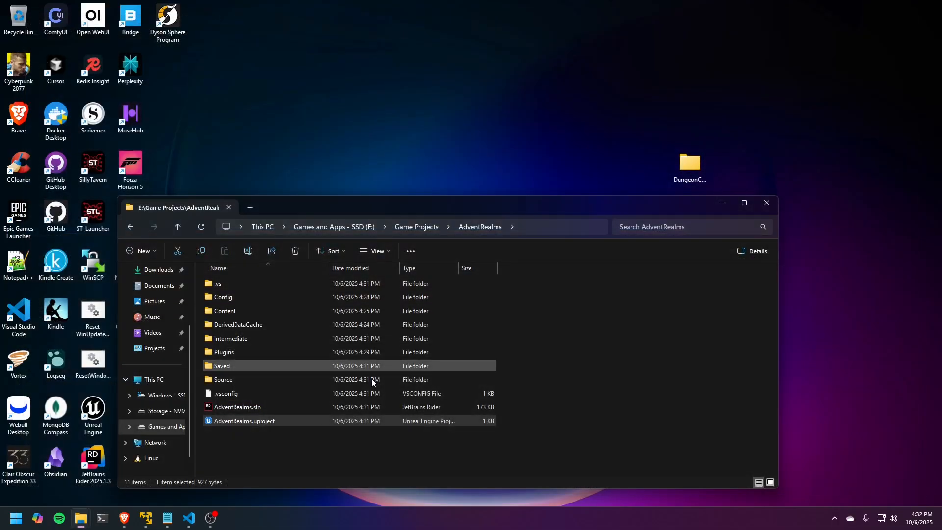
{"action": "left_click", "coordinate": [242, 422]}
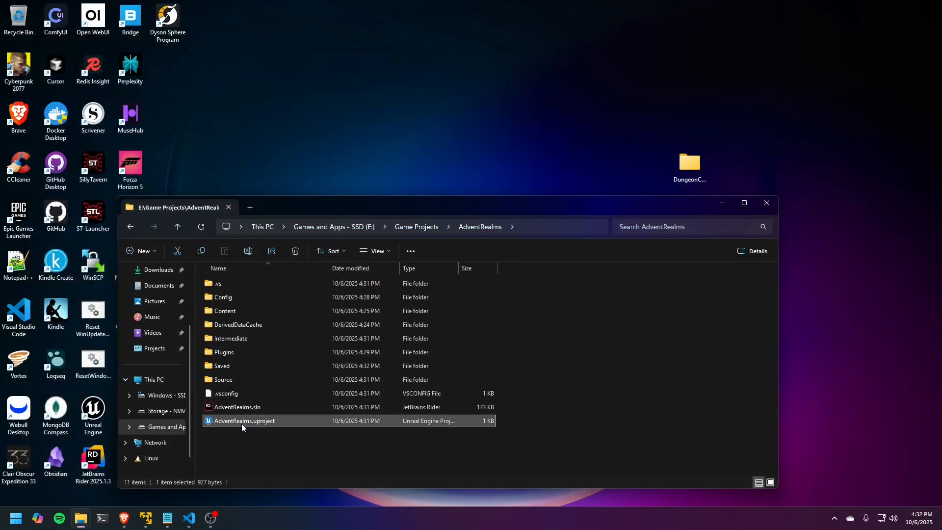
{"action": "right_click", "coordinate": [241, 423]}
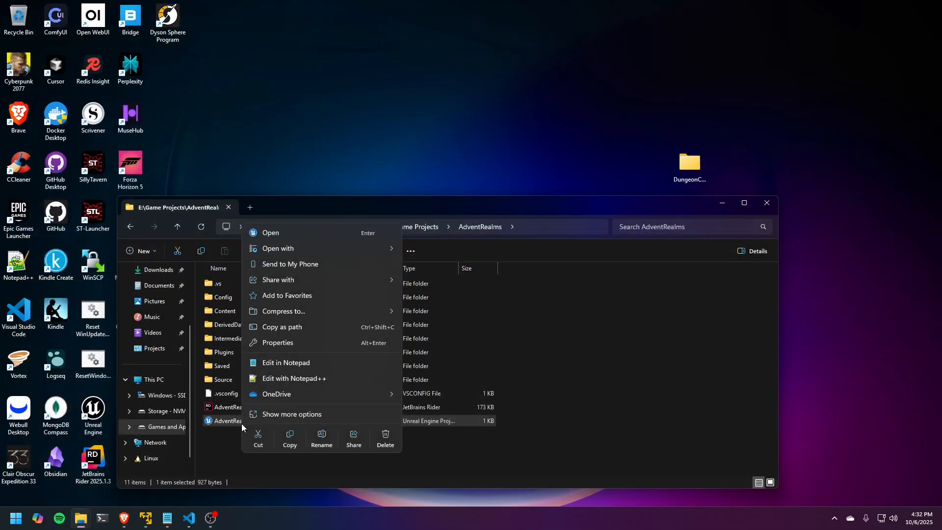
{"action": "left_click", "coordinate": [304, 416]}
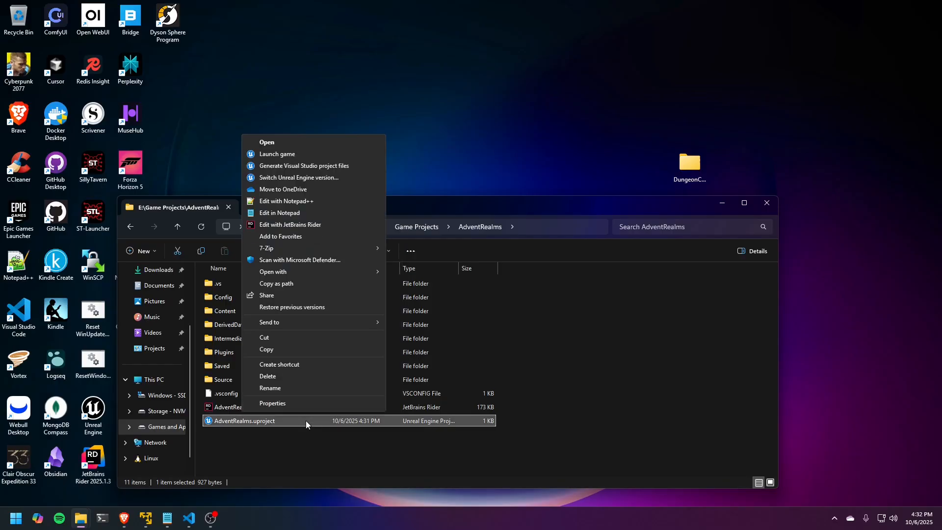
{"action": "left_click", "coordinate": [327, 167]}
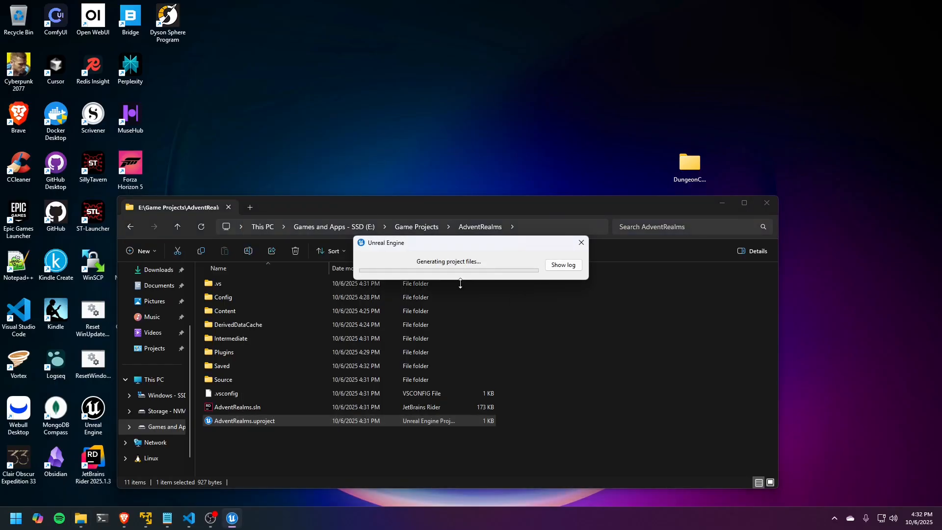
Open AdventRealms.uproject and try to rebuild the missing AdventRealms module, dismissing the resulting dialog
{"action": "double_click", "coordinate": [272, 420]}
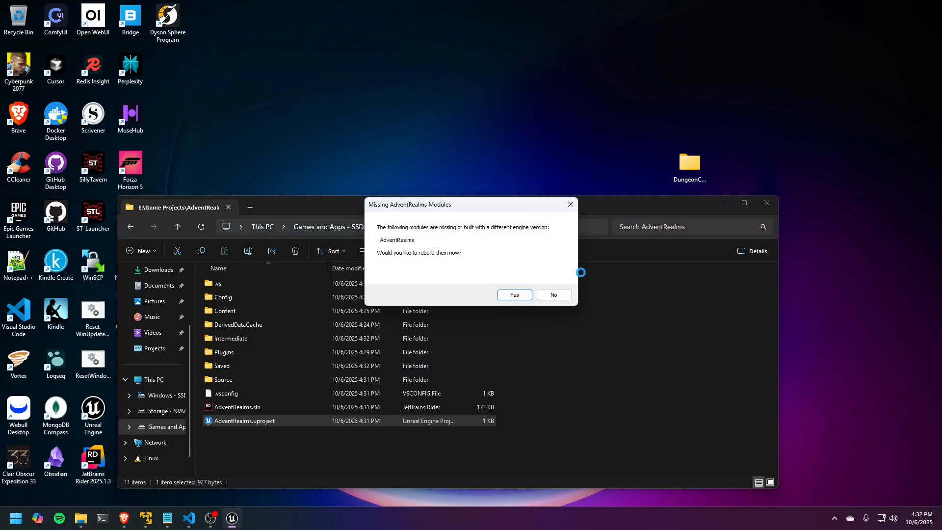
{"action": "left_click", "coordinate": [514, 294]}
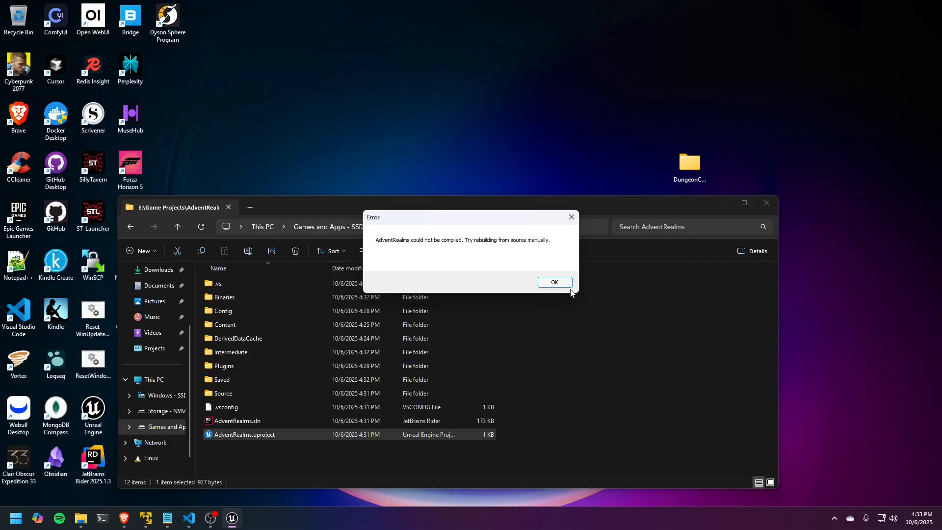
{"action": "left_click", "coordinate": [559, 282]}
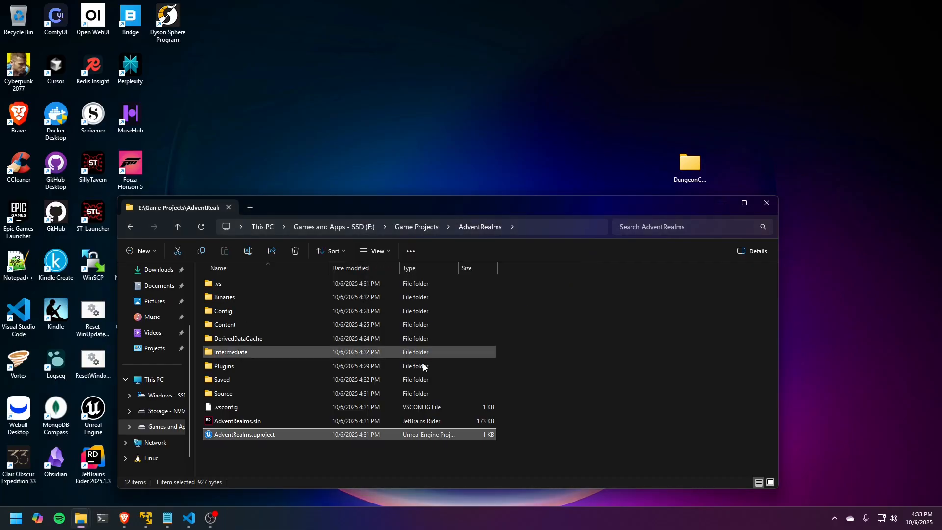
Open AdventRealms.sln in JetBrains Rider and trust the solution
{"action": "right_click", "coordinate": [266, 415]}
{"action": "left_click", "coordinate": [253, 421]}
{"action": "left_click", "coordinate": [253, 422]}
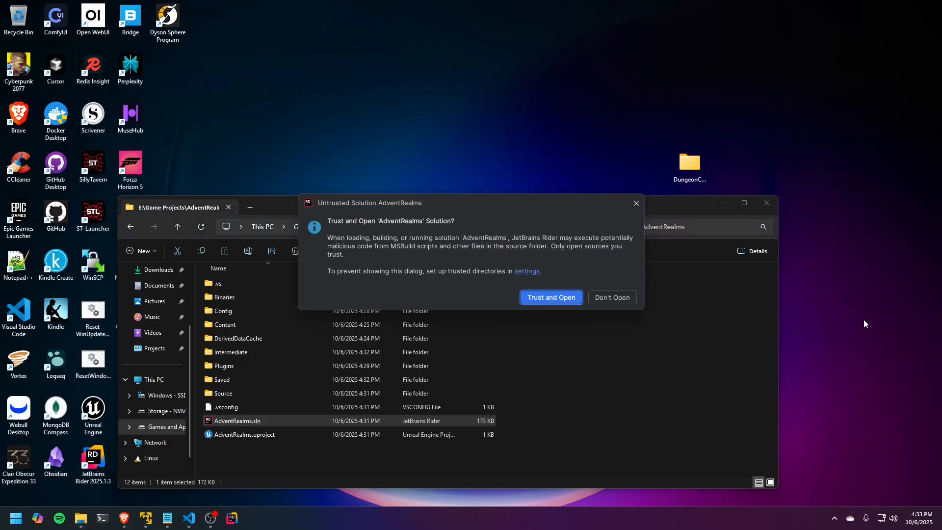
{"action": "left_click", "coordinate": [554, 300]}
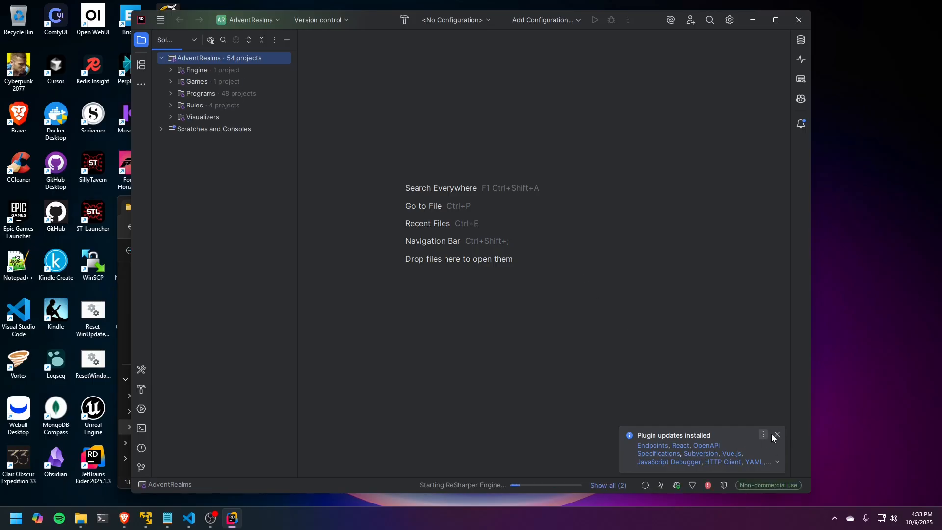
Maximize the Rider window and exclude the IDE and project folders from Microsoft Defender, dismissing the notifications
{"action": "left_click", "coordinate": [776, 434]}
{"action": "left_click", "coordinate": [776, 20]}
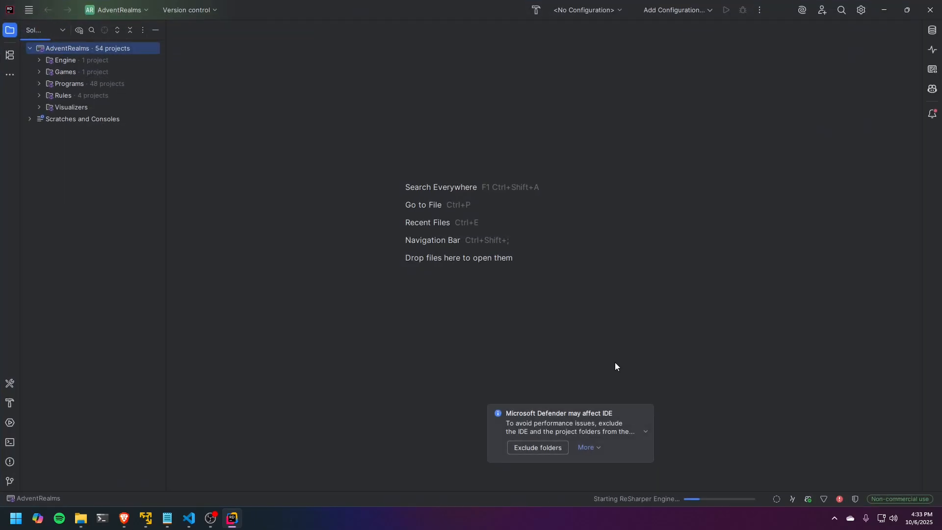
{"action": "left_click", "coordinate": [817, 470]}
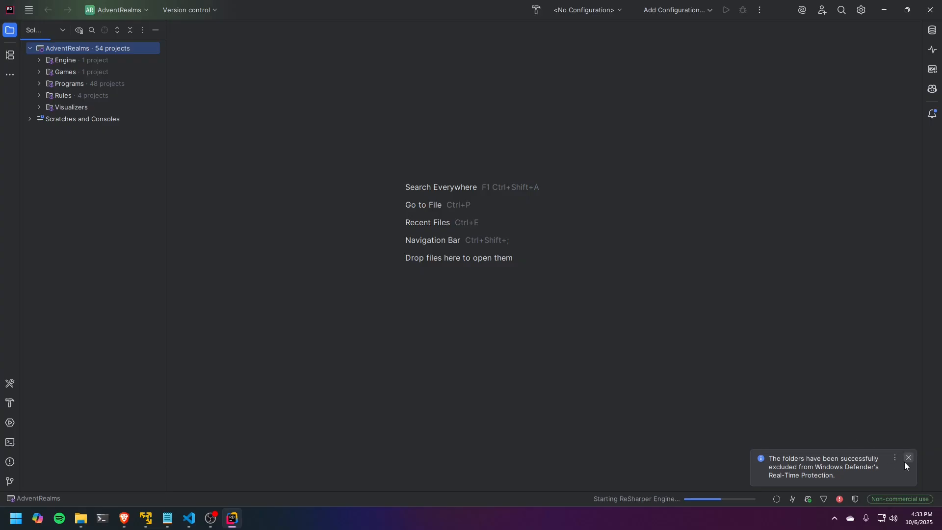
{"action": "left_click", "coordinate": [907, 458]}
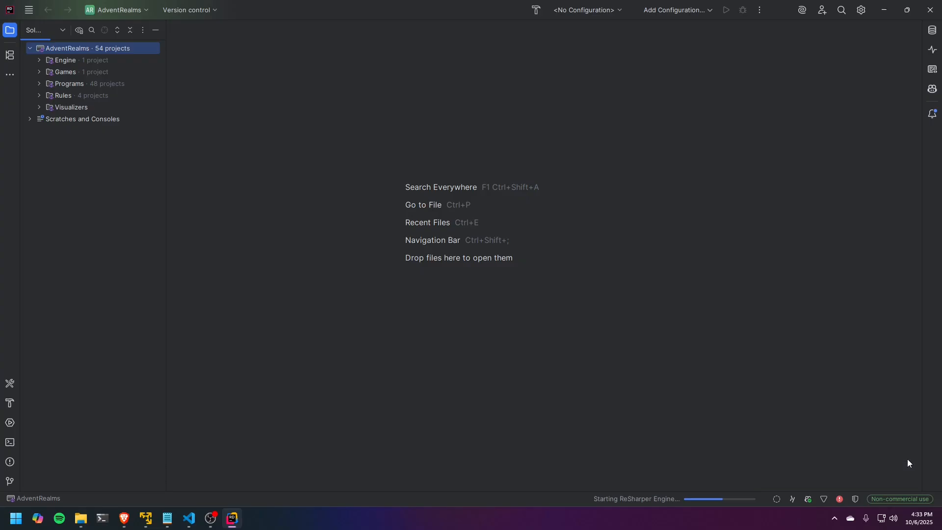
Expand the AdventRealms game project, extract RiderLink in the game from the RiderLink installation settings, and save the settings
{"action": "double_click", "coordinate": [75, 76]}
{"action": "double_click", "coordinate": [76, 85]}
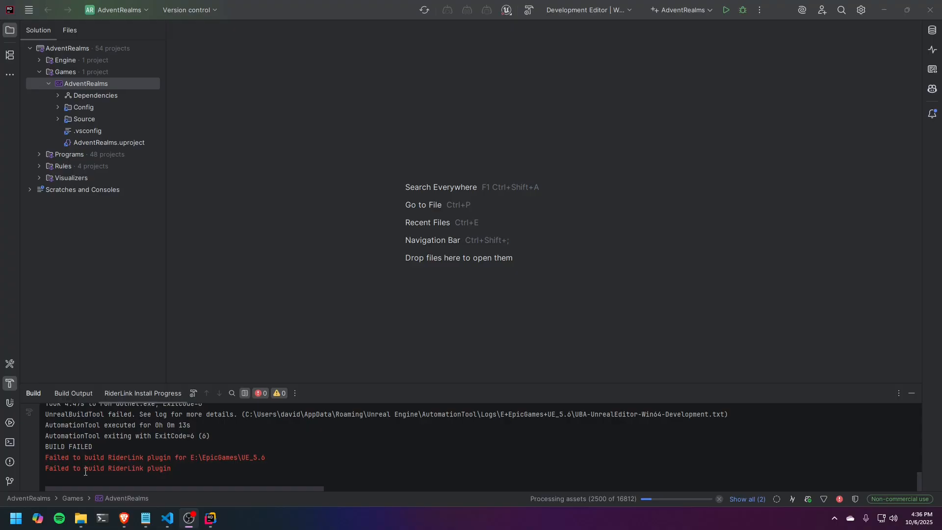
{"action": "left_click", "coordinate": [507, 10]}
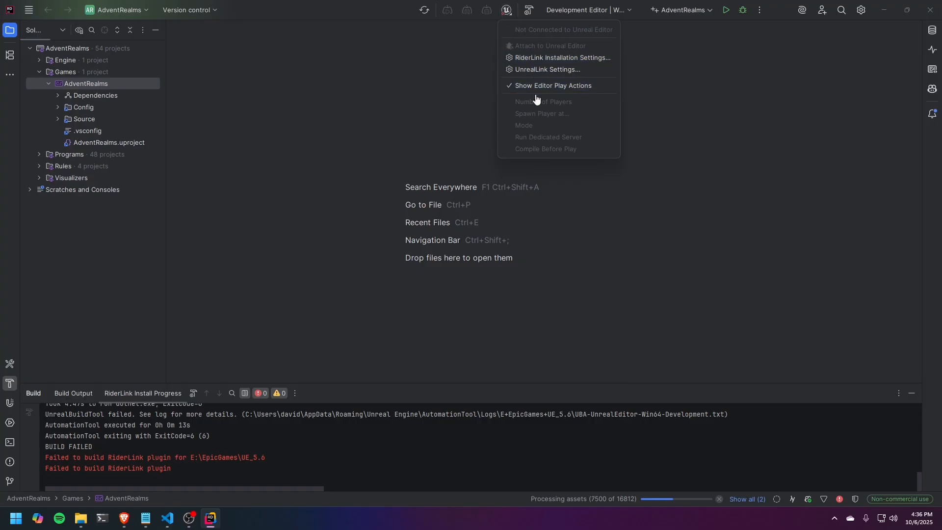
{"action": "left_click", "coordinate": [544, 61]}
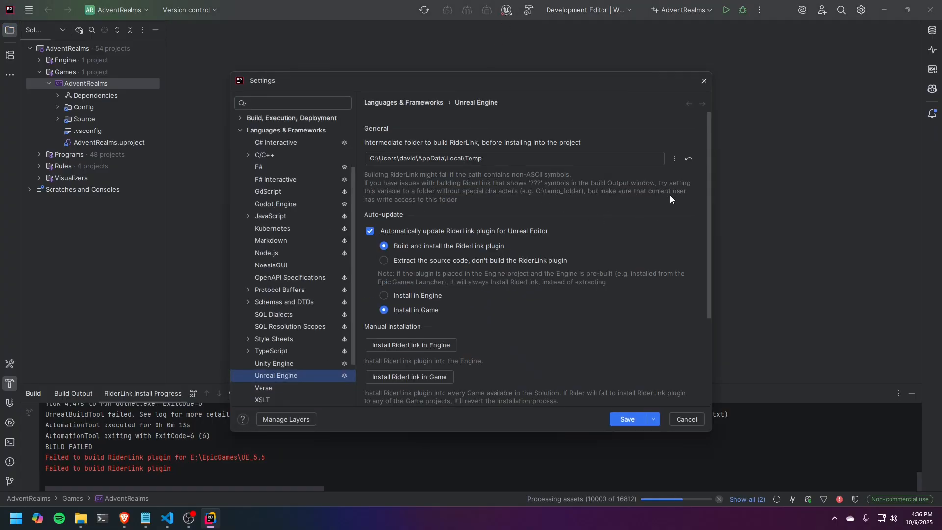
{"action": "scroll", "coordinate": [574, 231], "scroll_direction": "down", "scroll_amount": 5}
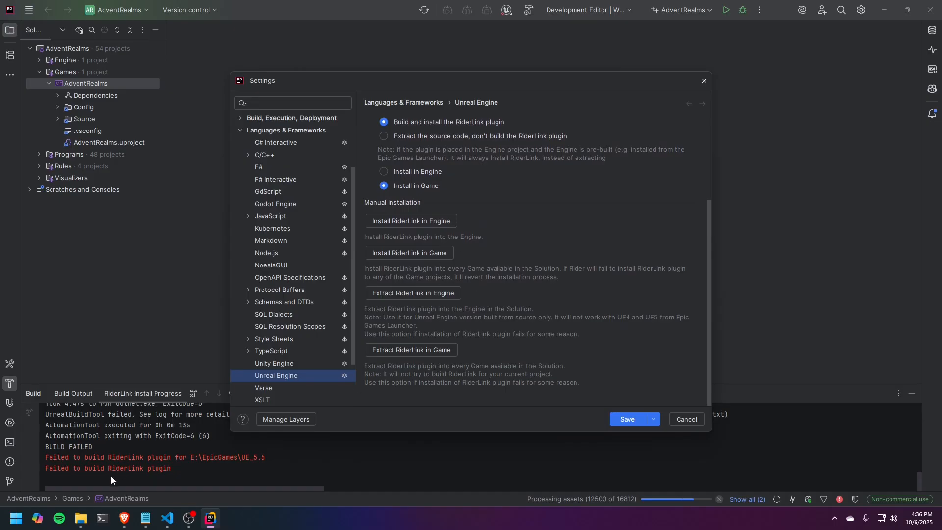
{"action": "left_click", "coordinate": [421, 349]}
{"action": "left_click", "coordinate": [626, 419]}
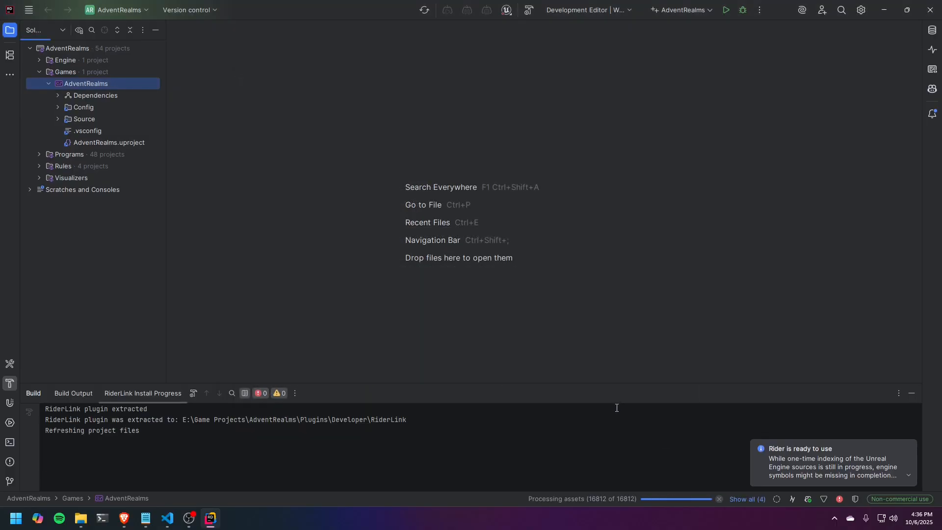
{"action": "left_click", "coordinate": [908, 448]}
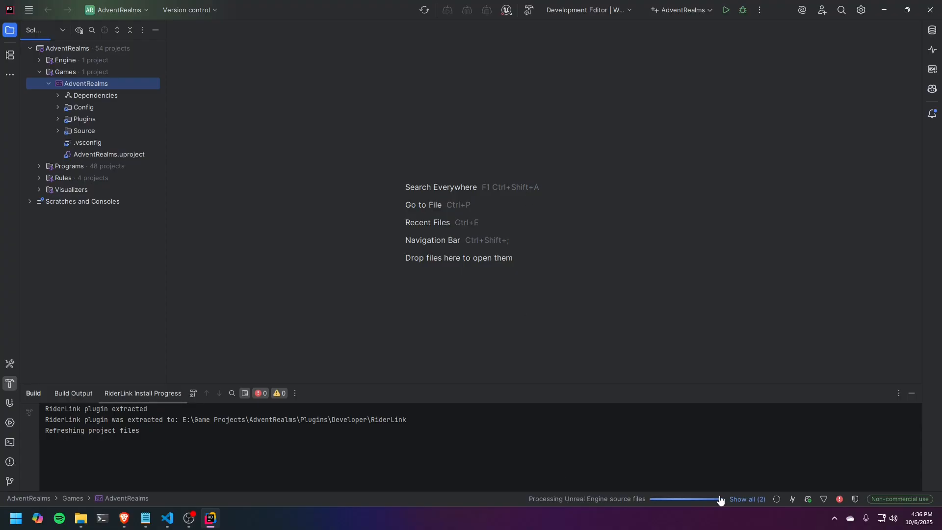
Check the background tasks, build the AdventRealms project with the Development Editor configuration, and review the build output for errors
{"action": "left_click", "coordinate": [741, 499]}
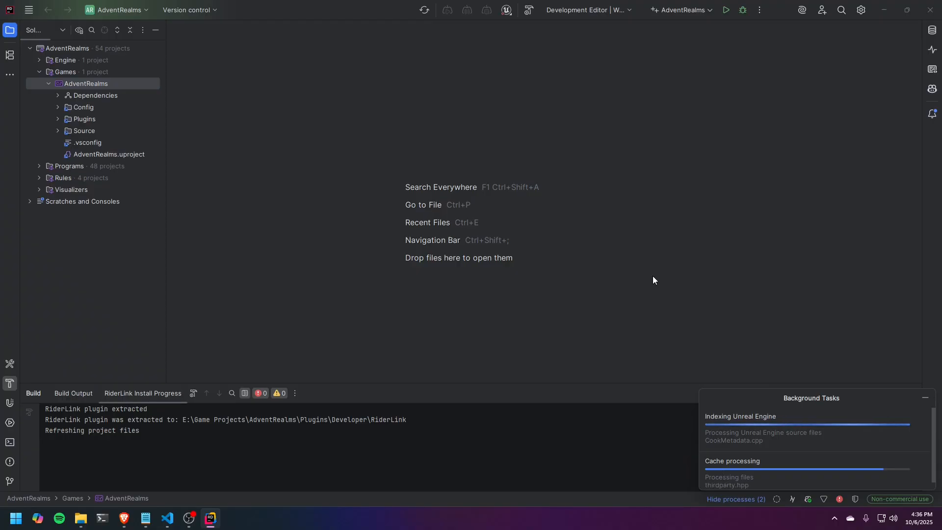
{"action": "left_click", "coordinate": [528, 10]}
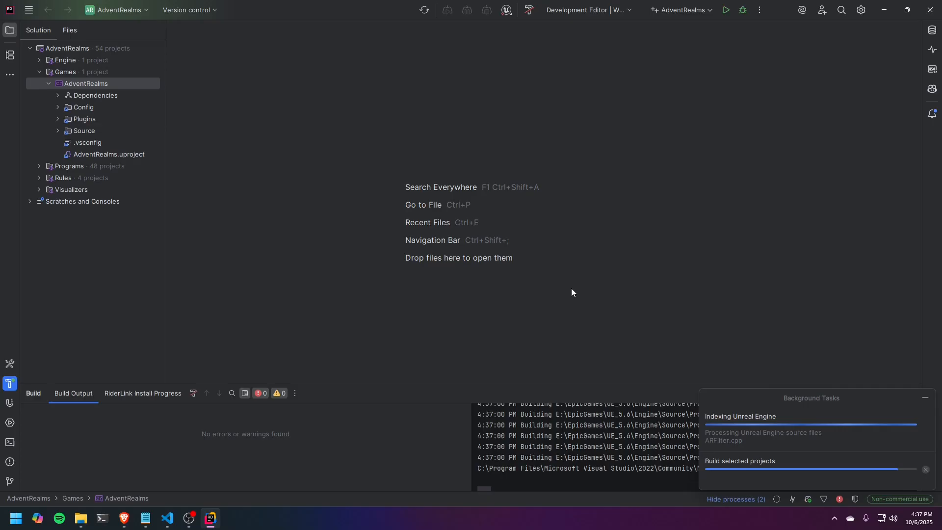
{"action": "left_click", "coordinate": [925, 398]}
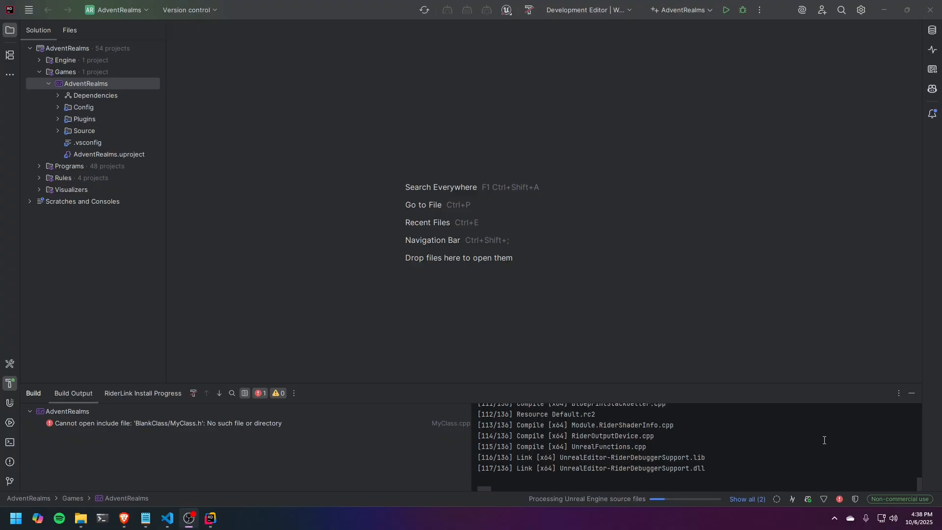
{"action": "scroll", "coordinate": [824, 440], "scroll_direction": "up", "scroll_amount": 6}
{"action": "scroll", "coordinate": [824, 440], "scroll_direction": "up", "scroll_amount": 2}
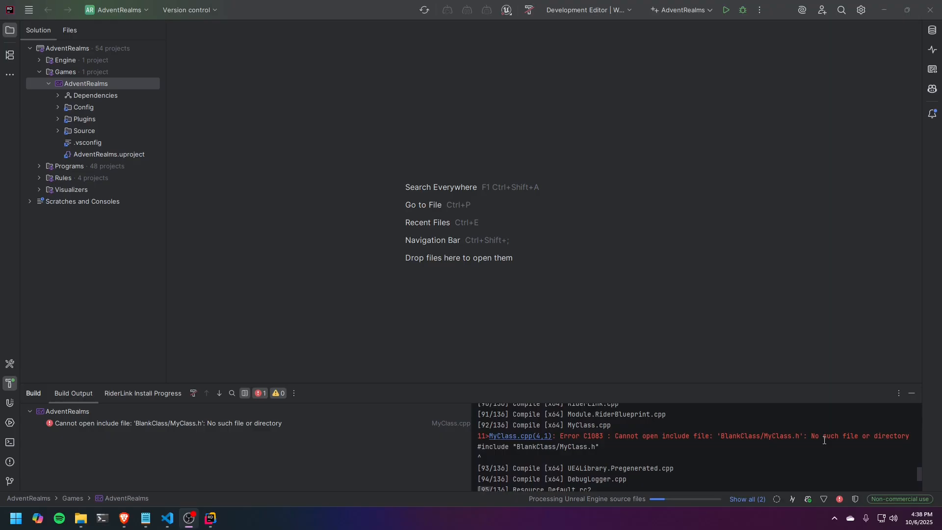
{"action": "scroll", "coordinate": [772, 452], "scroll_direction": "down", "scroll_amount": 8}
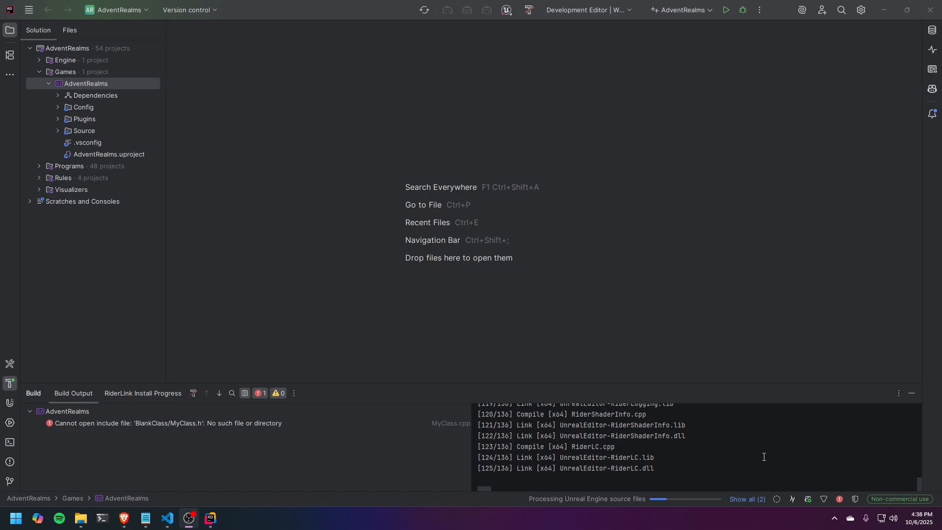
Expand the Source, AdventRealms and BlankClass folders and inspect the code in MyClass.h and MyClass.cpp
{"action": "double_click", "coordinate": [86, 129]}
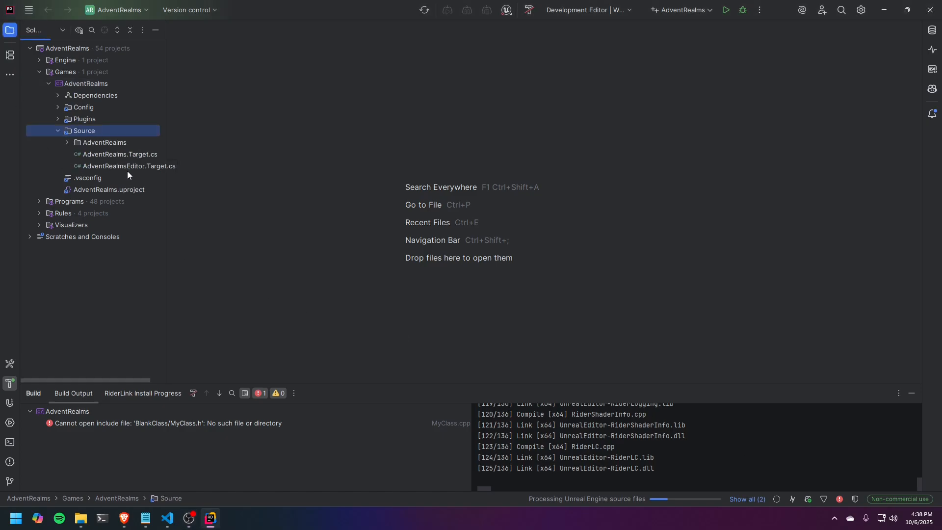
{"action": "double_click", "coordinate": [125, 143]}
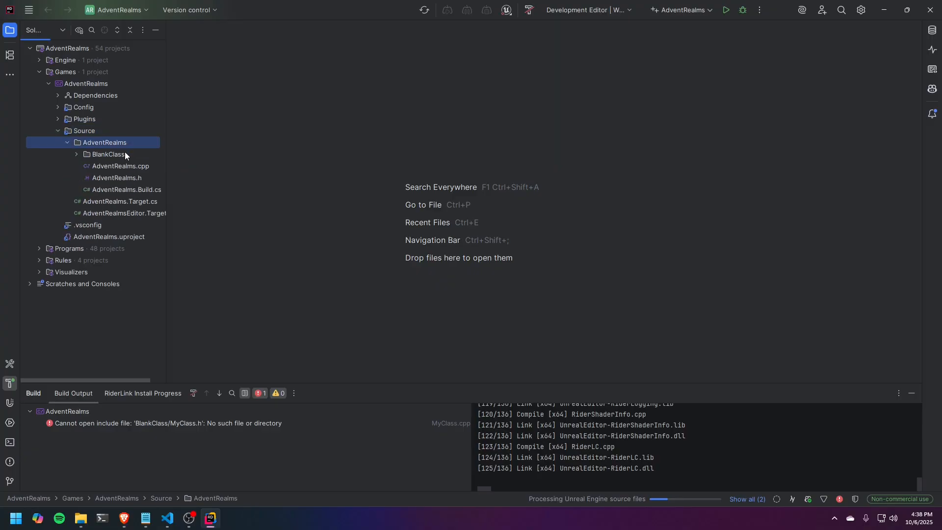
{"action": "double_click", "coordinate": [125, 153]}
{"action": "double_click", "coordinate": [127, 178]}
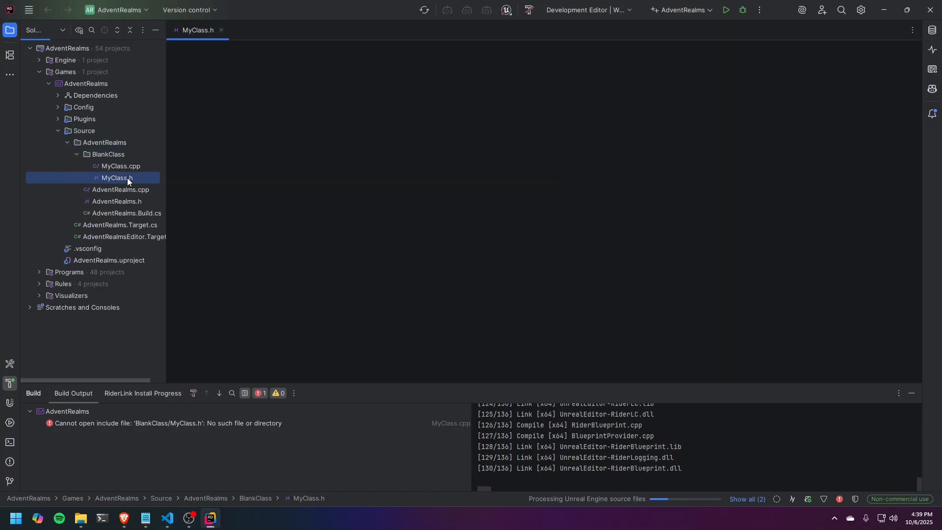
{"action": "double_click", "coordinate": [131, 167]}
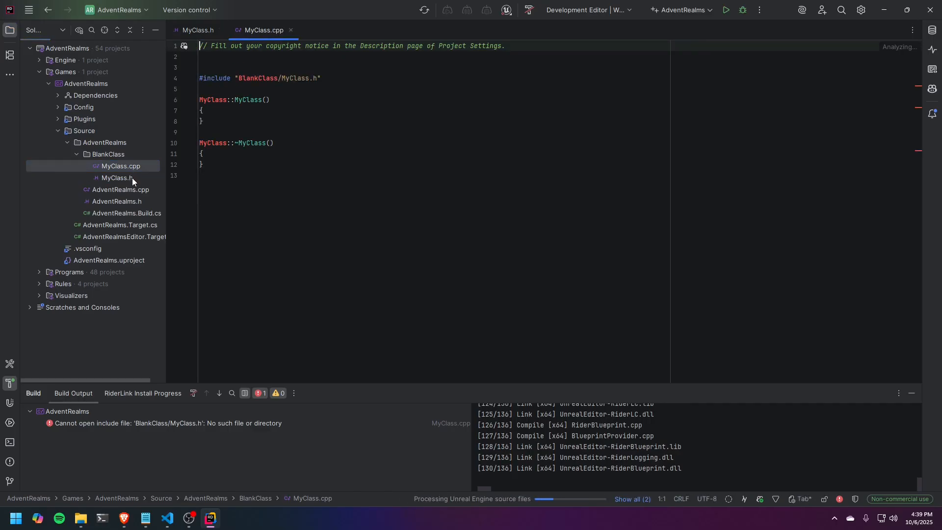
{"action": "double_click", "coordinate": [132, 178]}
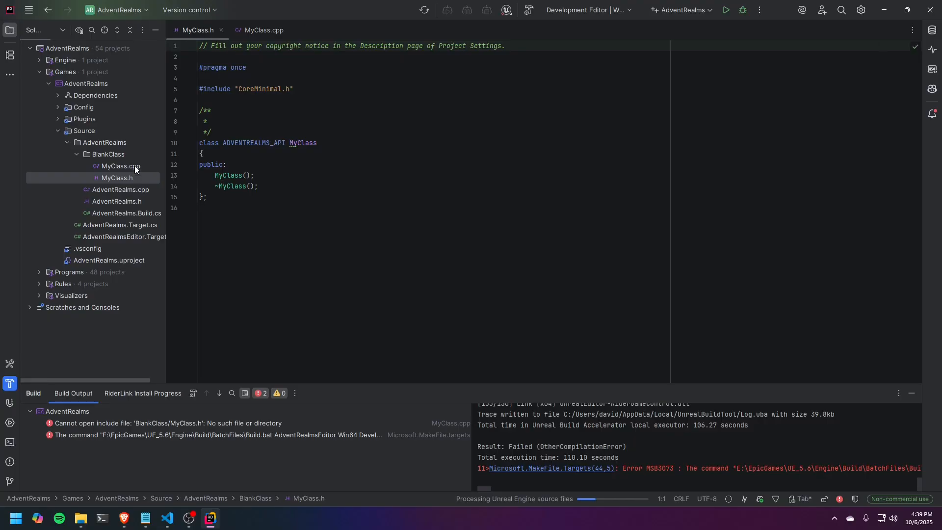
{"action": "left_click", "coordinate": [134, 166]}
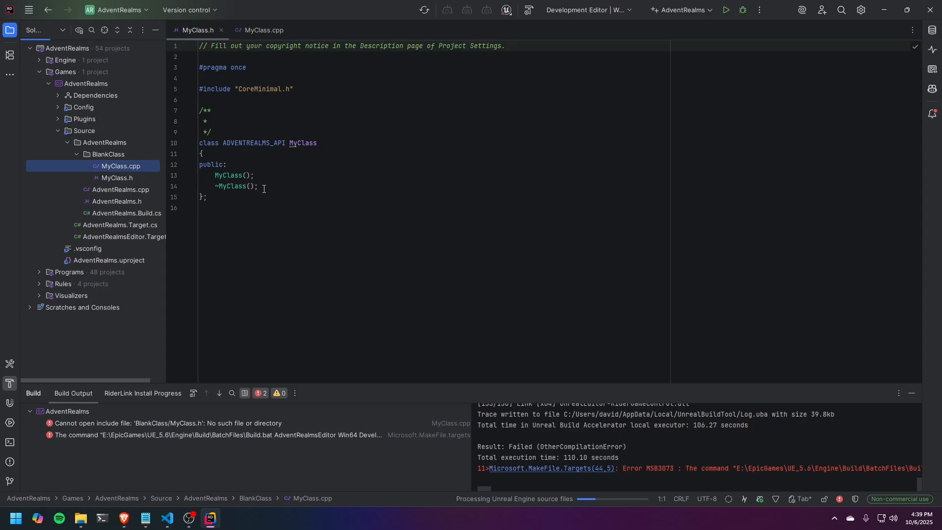
Delete the ~MyClass() destructor declaration from MyClass.h
{"action": "left_click_drag", "start_coordinate": [264, 188], "coordinate": [179, 190]}
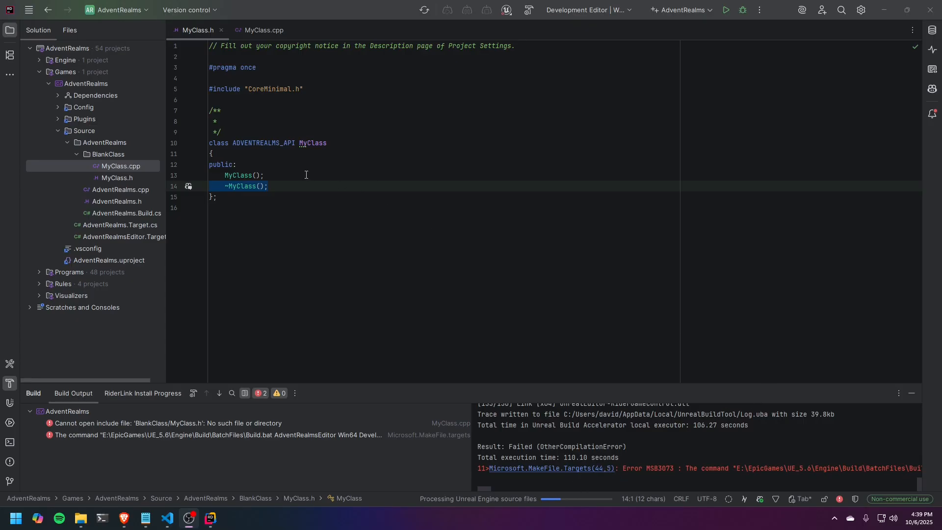
{"action": "left_click", "coordinate": [316, 189]}
{"action": "key", "text": "shift+Home"}
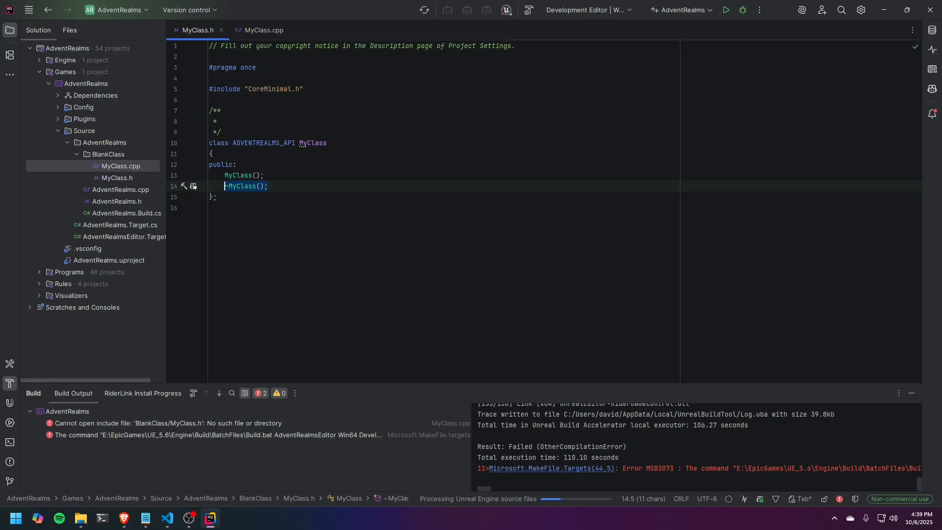
{"action": "key", "text": "BackSpace"}
{"action": "key", "text": "BackSpace"}
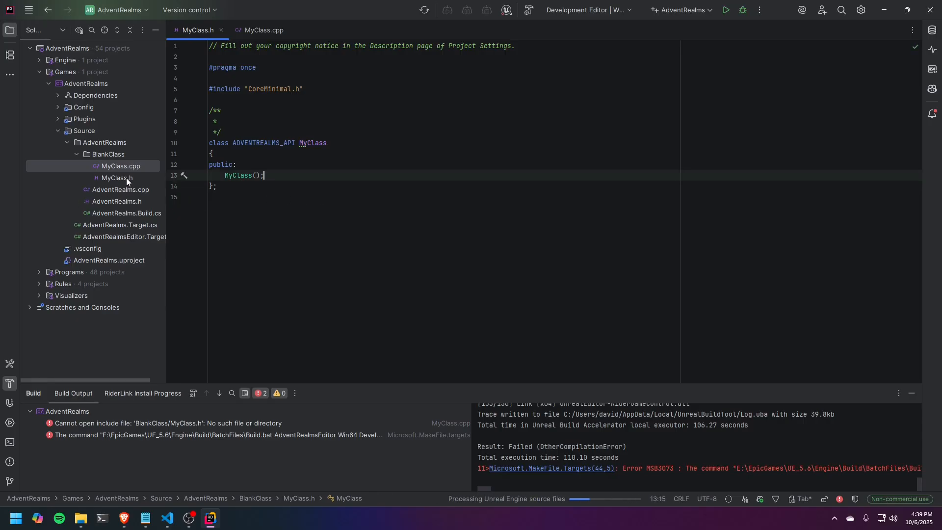
Remove the MyClass::~MyClass() destructor definition and the blank lines around it from MyClass.cpp
{"action": "left_click", "coordinate": [126, 178]}
{"action": "double_click", "coordinate": [128, 168]}
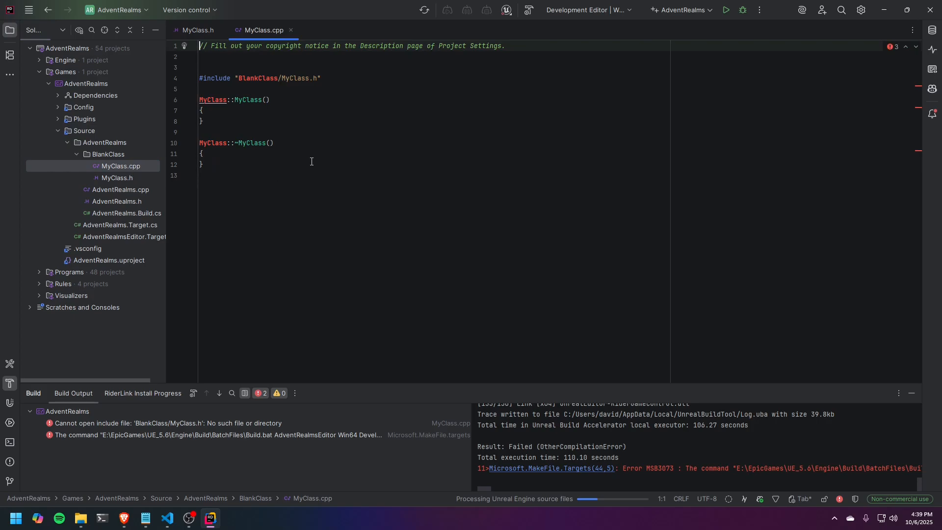
{"action": "left_click_drag", "start_coordinate": [235, 175], "coordinate": [192, 148]}
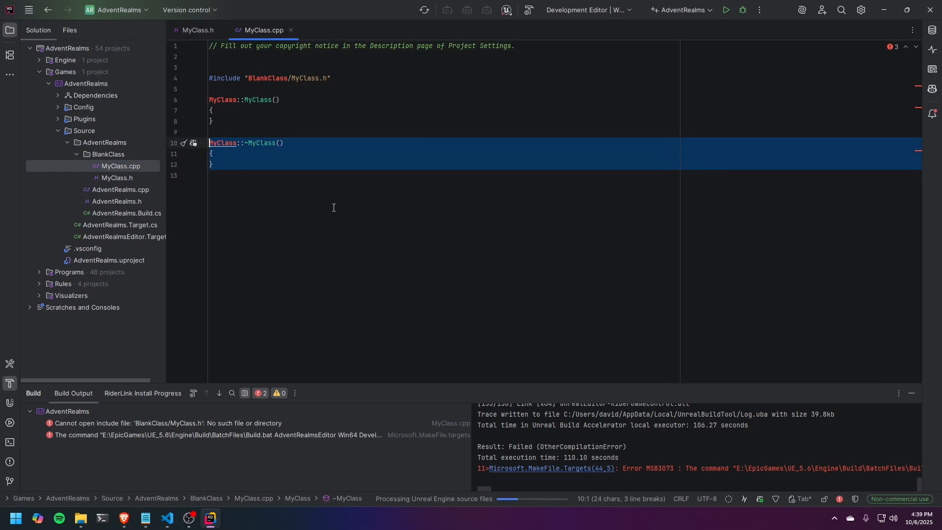
{"action": "key", "text": "BackSpace"}
{"action": "key", "text": "BackSpace"}
{"action": "key", "text": "BackSpace"}
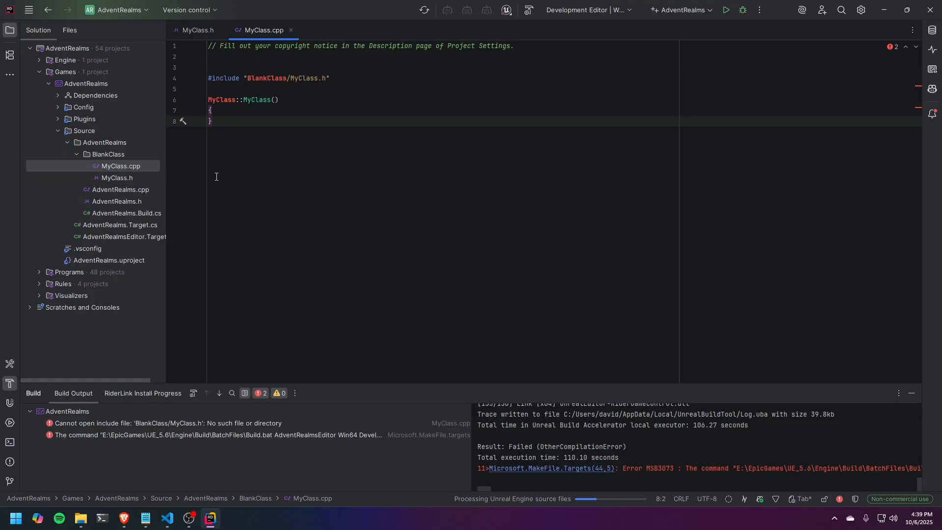
{"action": "left_click", "coordinate": [139, 178]}
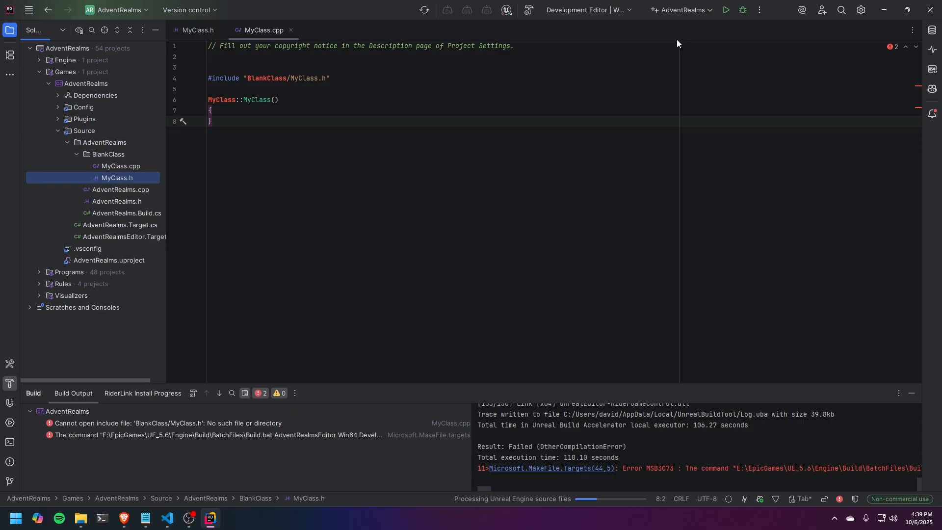
Try to build the project again, refreshing the solution between two build attempts
{"action": "left_click", "coordinate": [528, 9]}
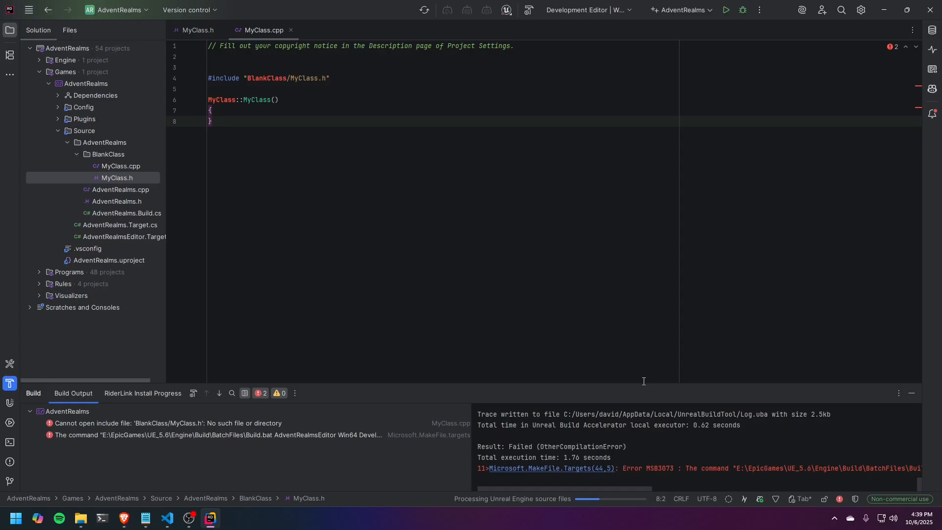
{"action": "left_click", "coordinate": [425, 10]}
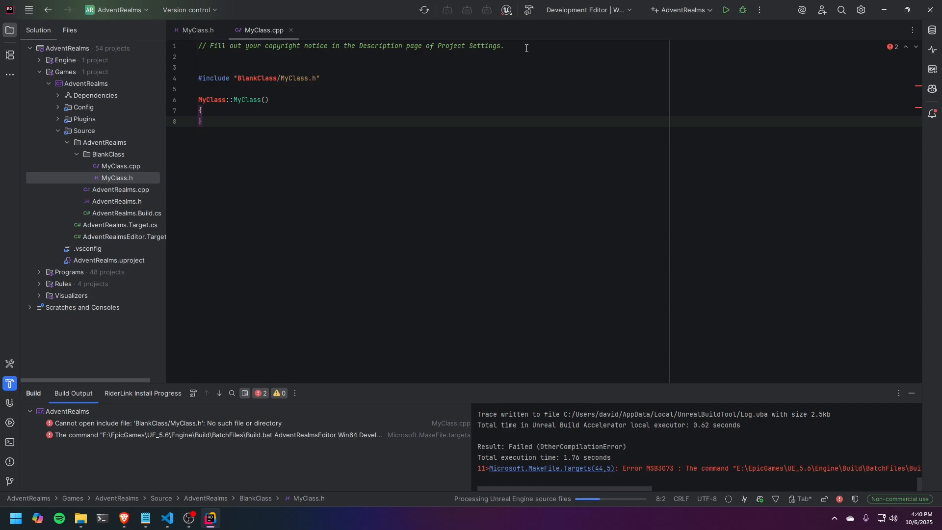
{"action": "left_click", "coordinate": [528, 12]}
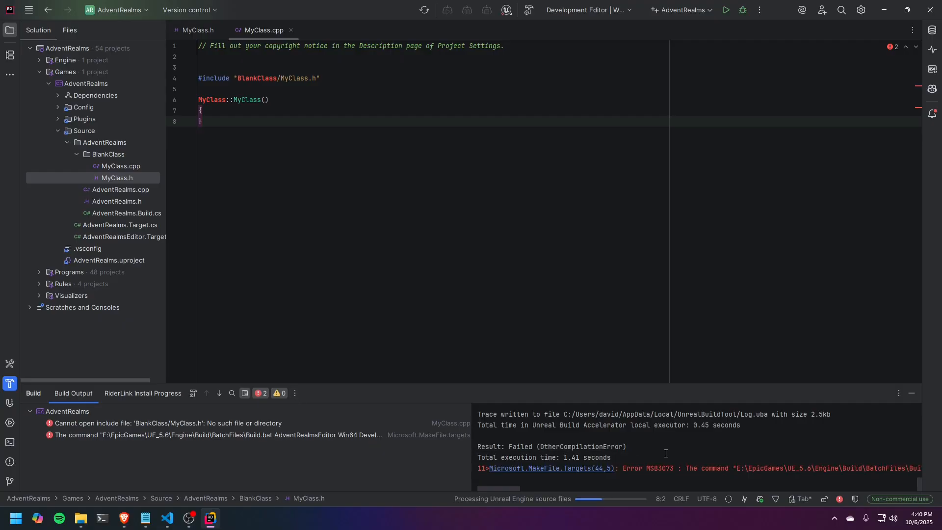
{"action": "left_click", "coordinate": [550, 500]}
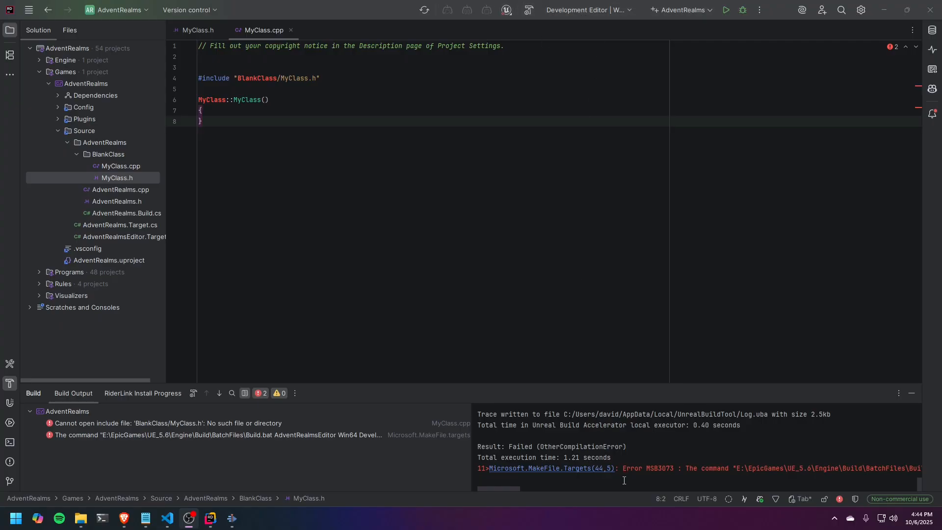
Inspect the MyClass.cpp include error in the build results and delete the BlankClass folder from the AdventRealms source
{"action": "left_click", "coordinate": [169, 424]}
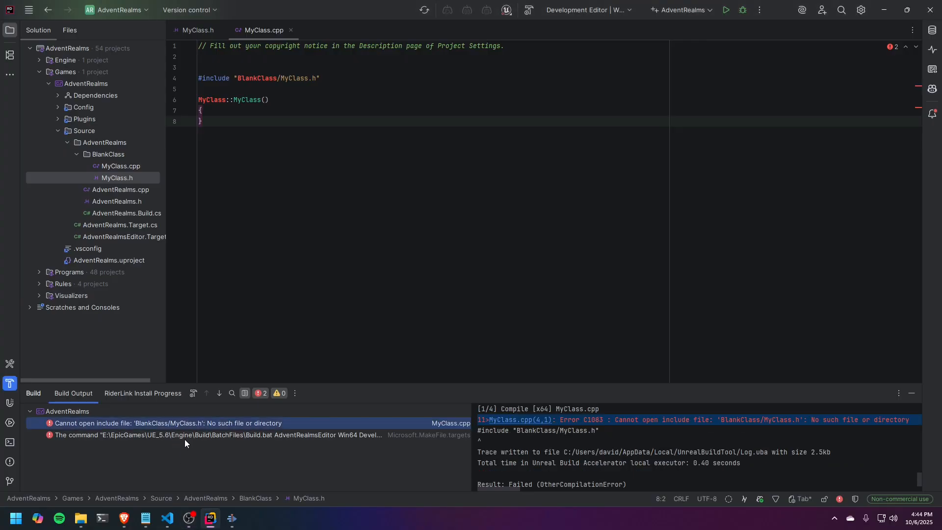
{"action": "left_click", "coordinate": [185, 439]}
{"action": "left_click", "coordinate": [186, 426]}
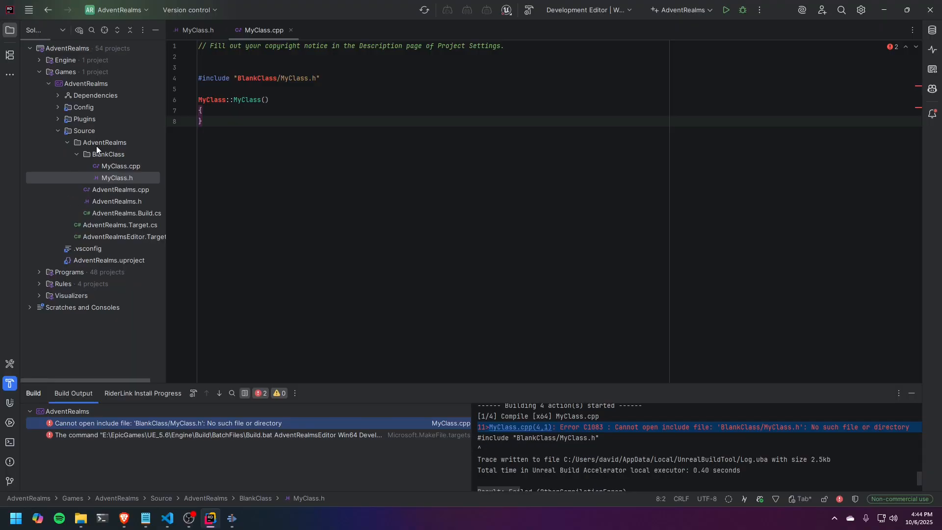
{"action": "right_click", "coordinate": [108, 154]}
{"action": "mouse_move", "coordinate": [148, 160]}
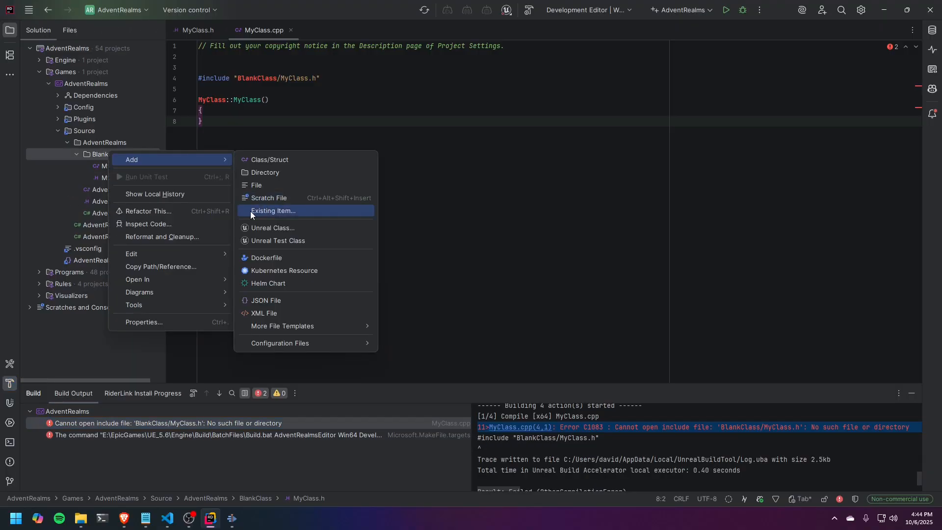
{"action": "mouse_move", "coordinate": [193, 255]}
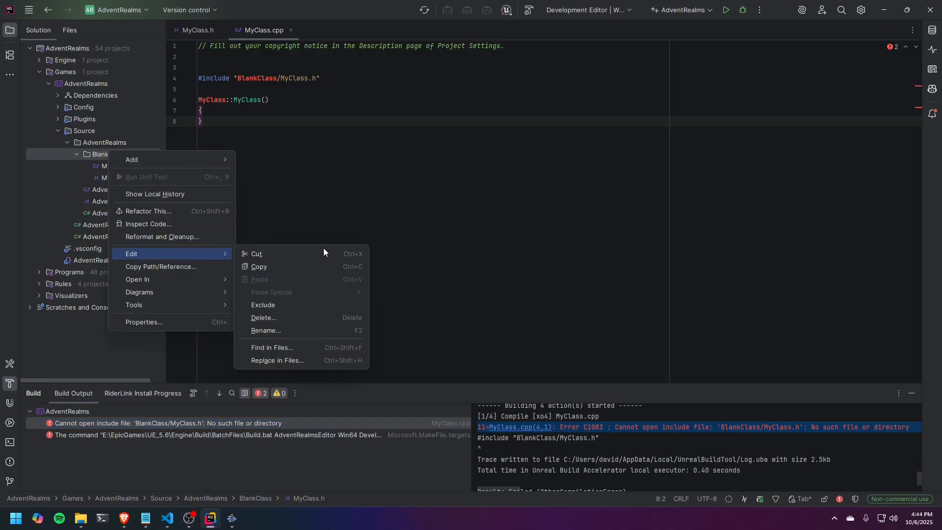
{"action": "left_click", "coordinate": [319, 316]}
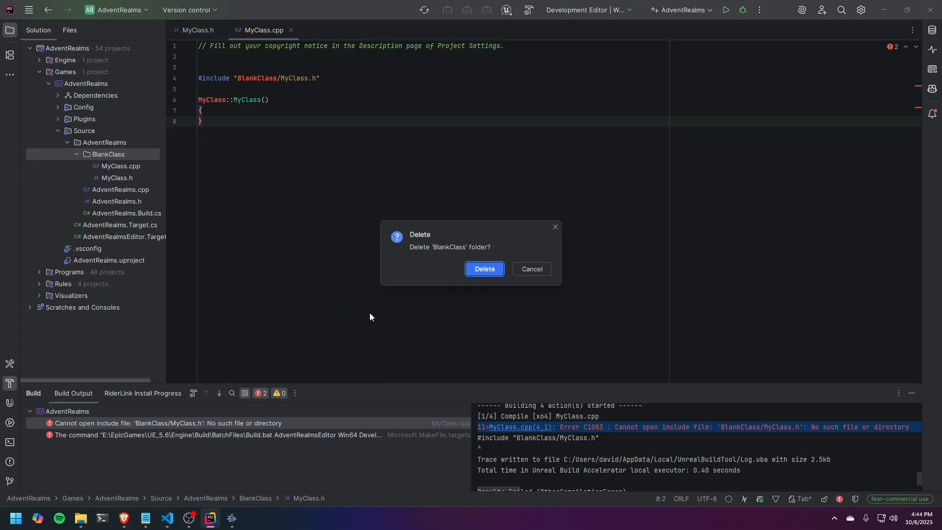
{"action": "key", "text": "Return"}
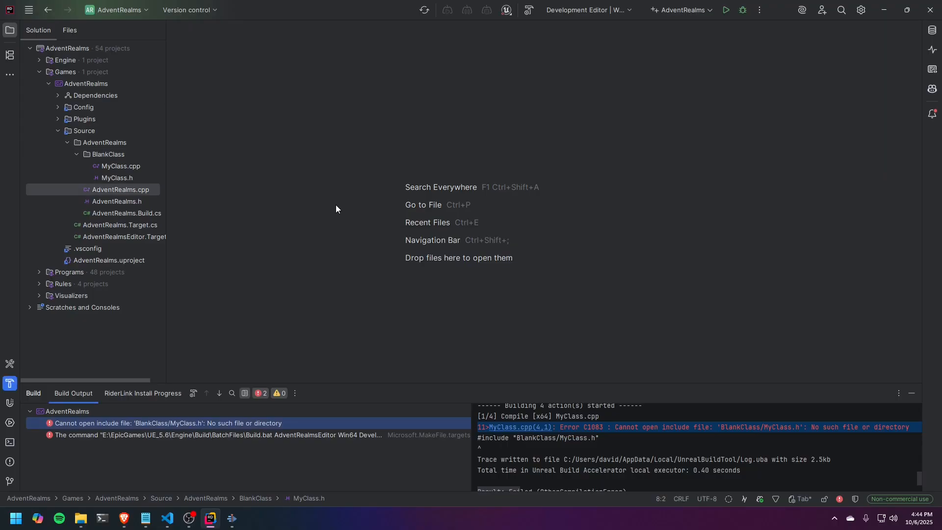
{"action": "mouse_move", "coordinate": [133, 31]}
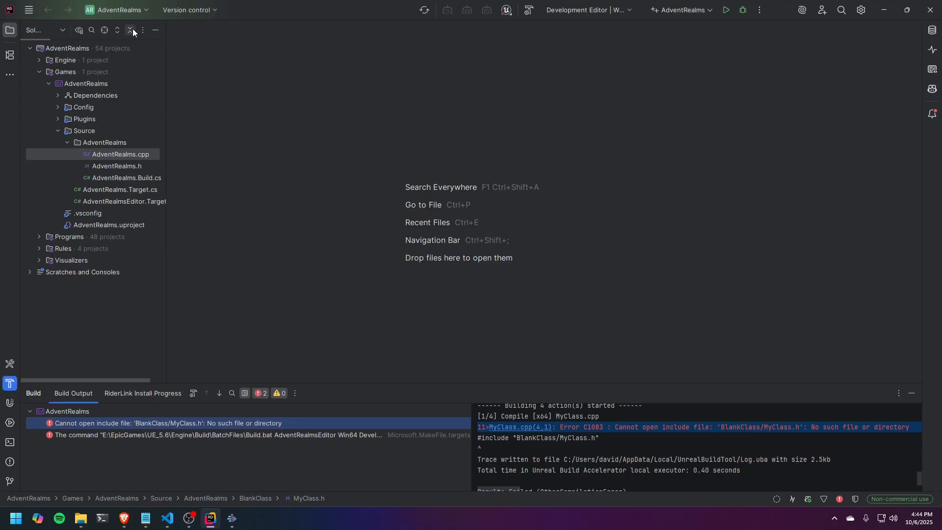
Build the AdventRealms project and run it to launch the Unreal Editor
{"action": "left_click", "coordinate": [81, 33]}
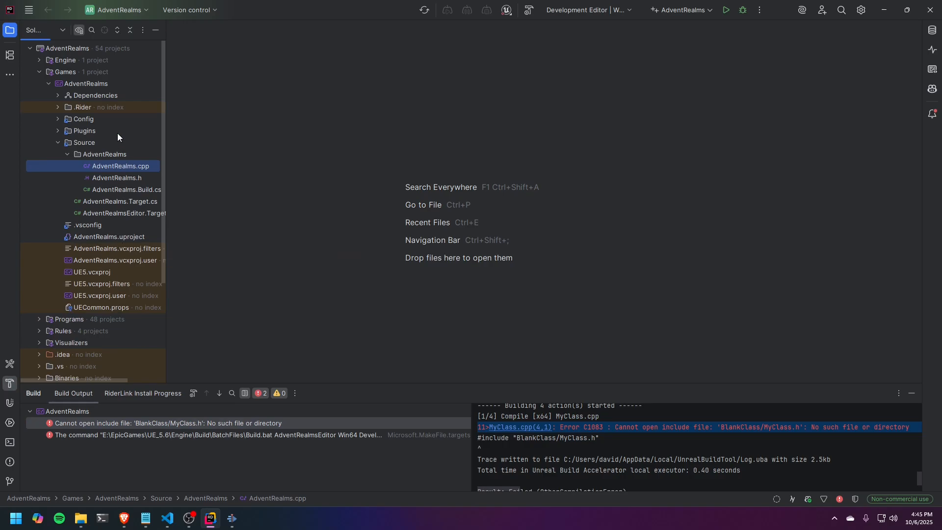
{"action": "left_click", "coordinate": [79, 30]}
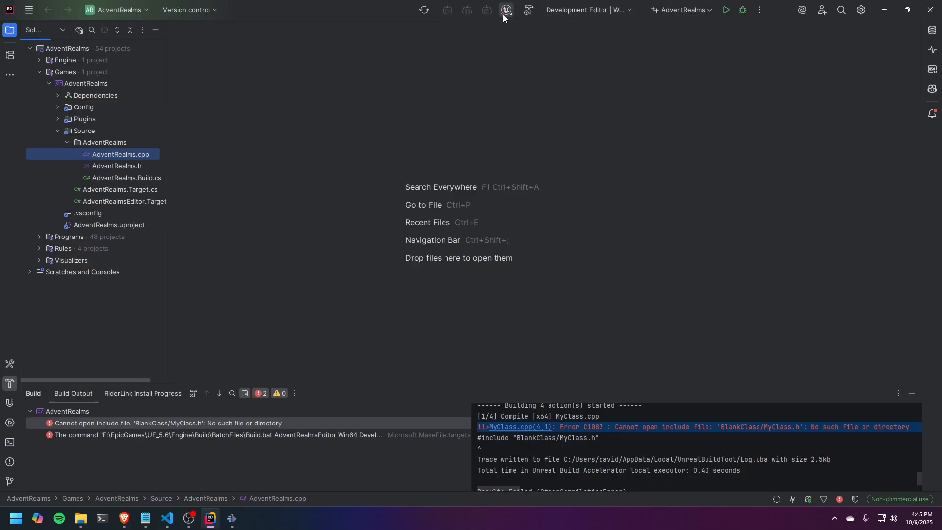
{"action": "left_click", "coordinate": [528, 11]}
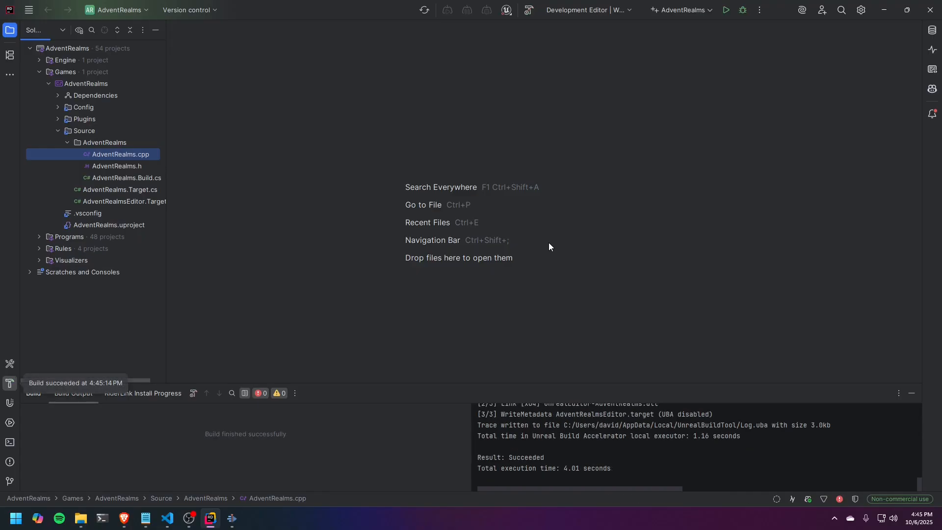
{"action": "left_click", "coordinate": [734, 11]}
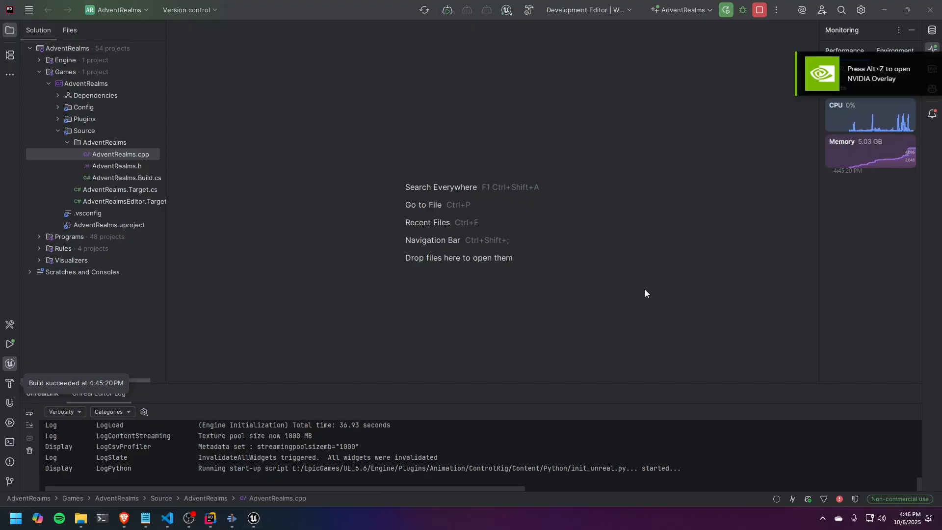
{"action": "left_click", "coordinate": [881, 13]}
{"action": "left_click", "coordinate": [880, 13]}
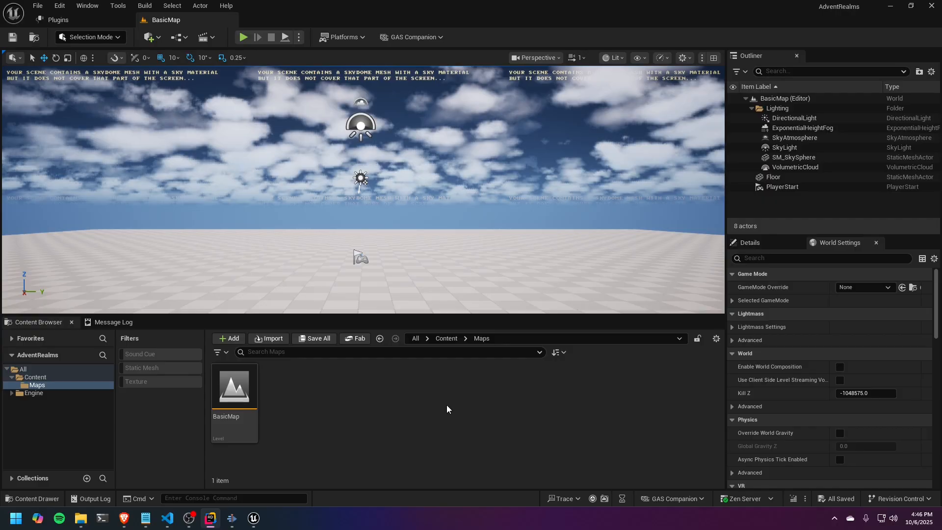
Create a game feature plugin named CoreForged in the Unreal Editor and dock its data asset editor beside the BasicMap tab
{"action": "right_click_drag", "start_coordinate": [410, 200], "coordinate": [373, 237]}
{"action": "left_click", "coordinate": [82, 21]}
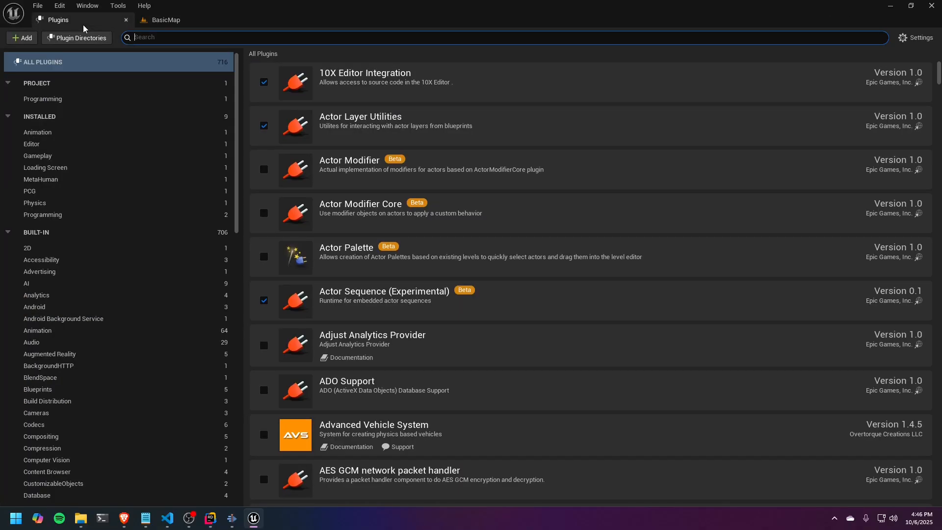
{"action": "left_click", "coordinate": [32, 48]}
{"action": "left_click", "coordinate": [28, 38]}
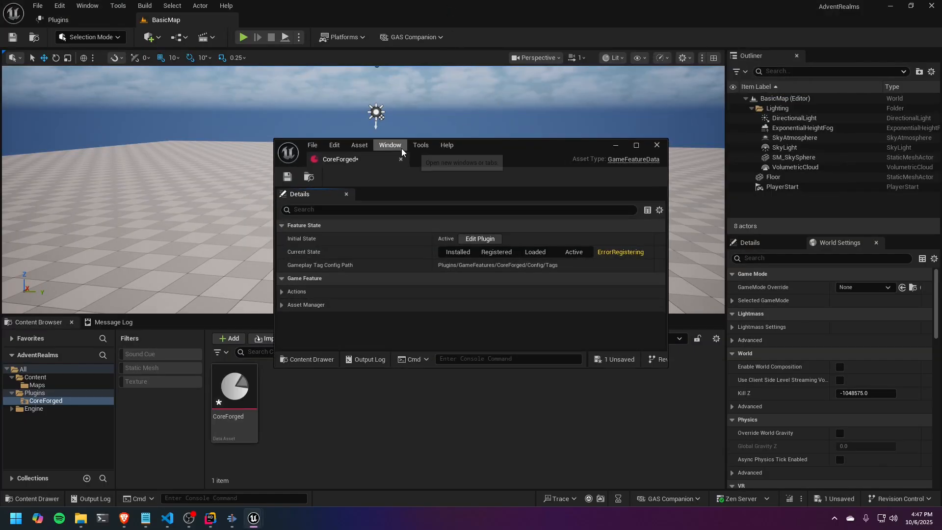
{"action": "left_click_drag", "start_coordinate": [381, 155], "coordinate": [350, 23]}
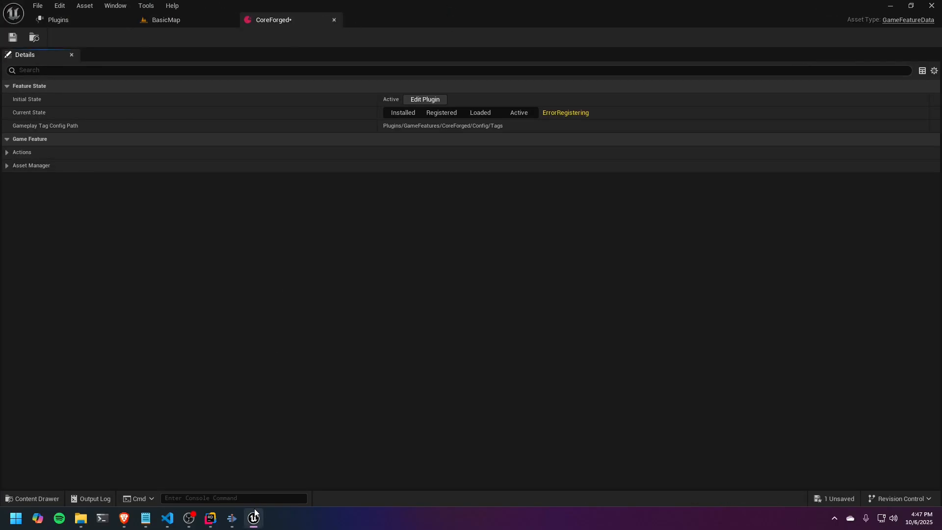
Switch to Rider and trust and open the AdventRealms solution, keeping the running AdventRealms process alive
{"action": "left_click", "coordinate": [210, 518]}
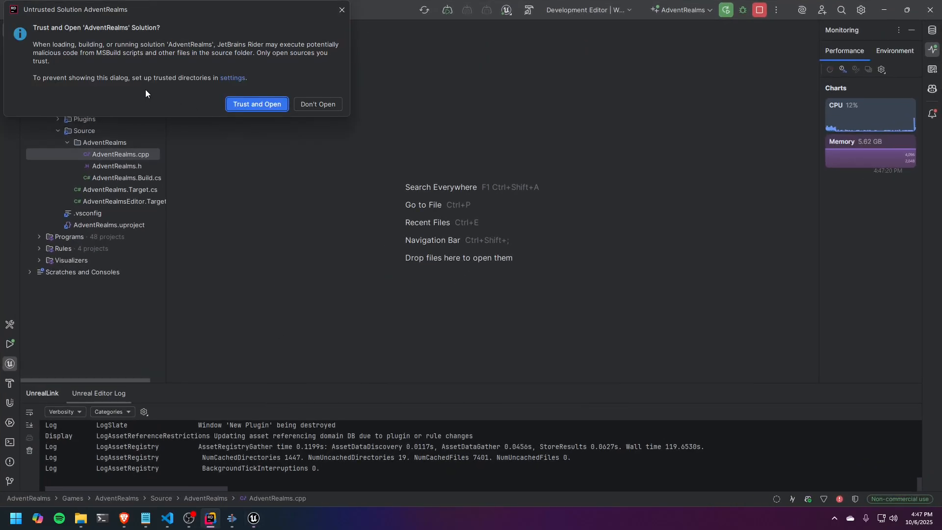
{"action": "left_click", "coordinate": [267, 105]}
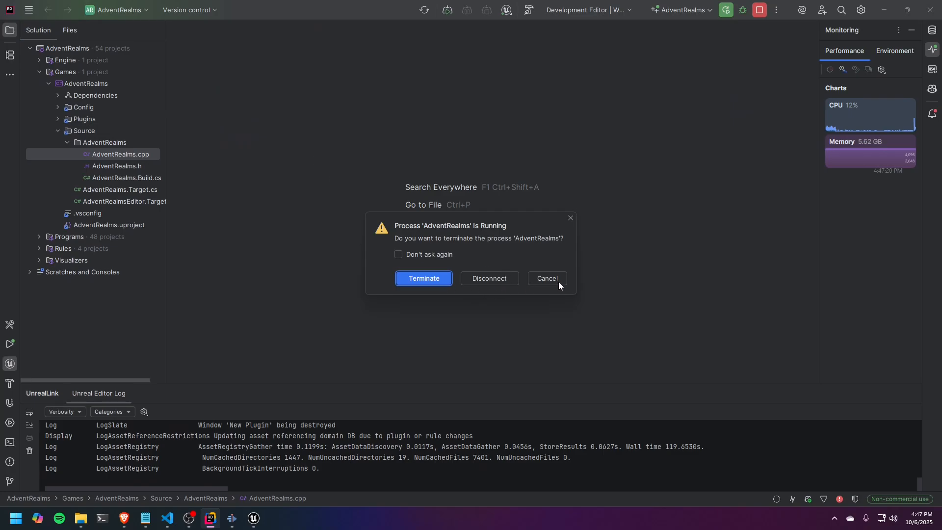
{"action": "key", "text": "Return"}
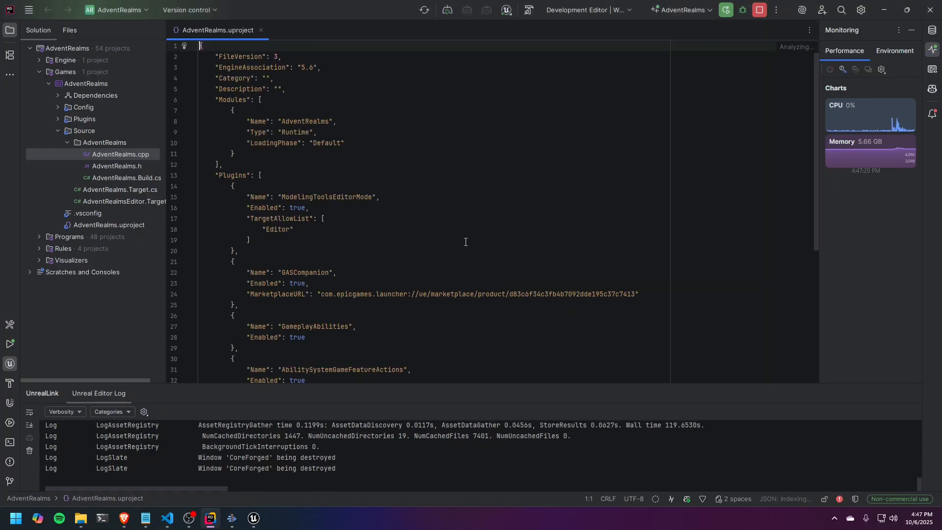
Switch to the Unreal Editor, save the CoreForged data asset and close its editor
{"action": "mouse_move", "coordinate": [254, 518]}
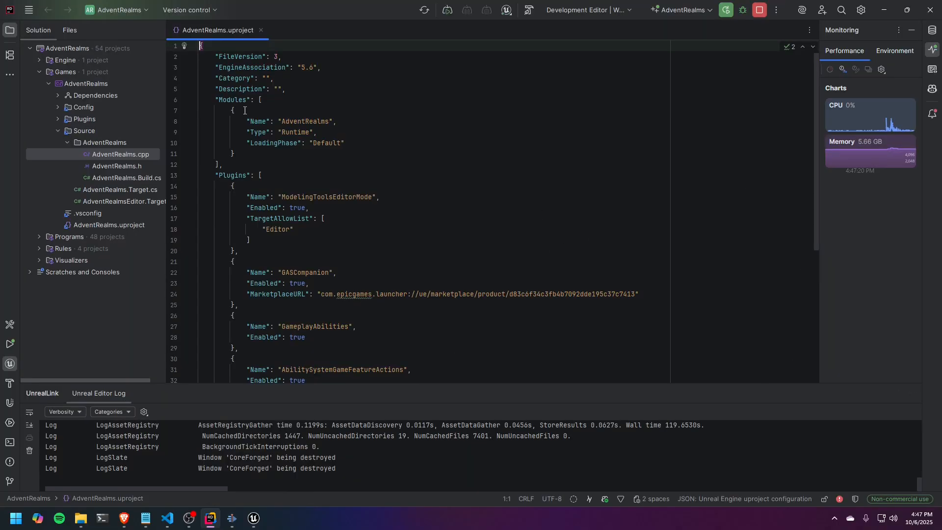
{"action": "left_click", "coordinate": [259, 516]}
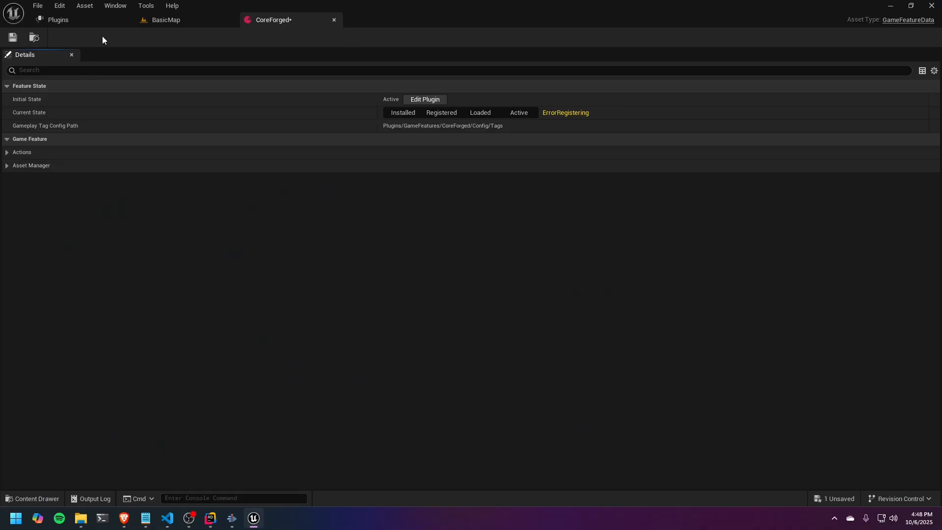
{"action": "left_click", "coordinate": [12, 37]}
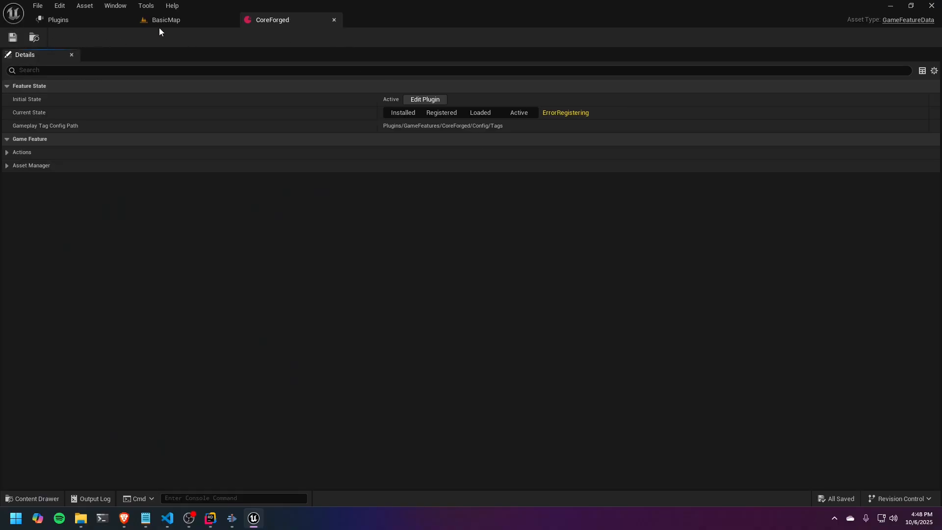
{"action": "left_click", "coordinate": [334, 20]}
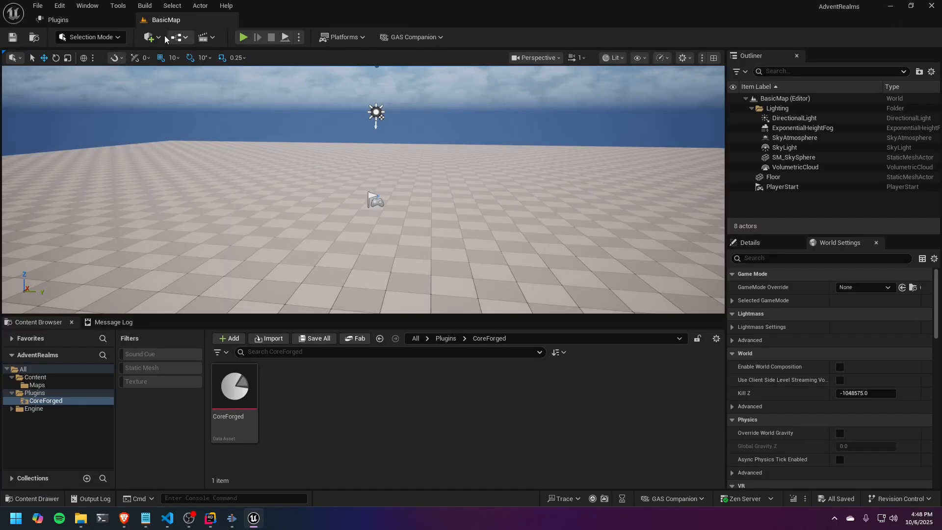
Recompile the code with Live Coding, then turn Live Coding off
{"action": "left_click", "coordinate": [795, 498]}
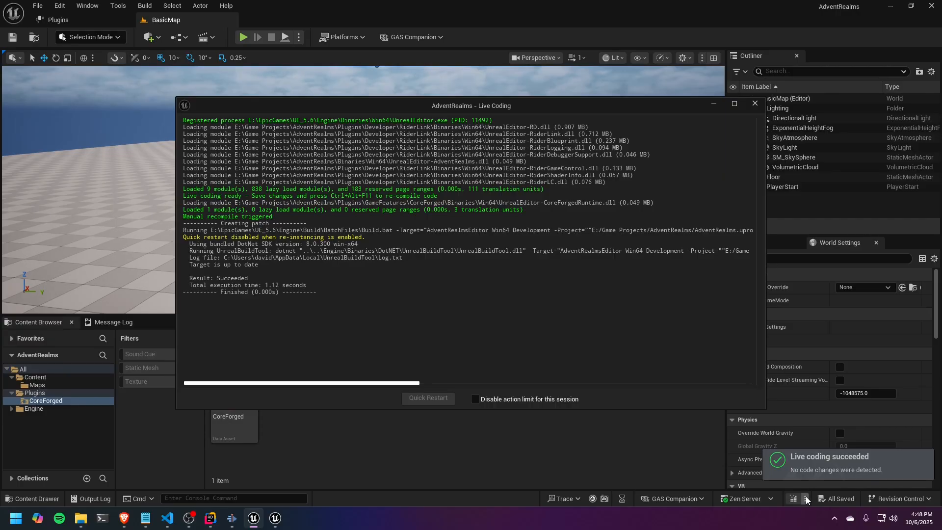
{"action": "left_click", "coordinate": [807, 498]}
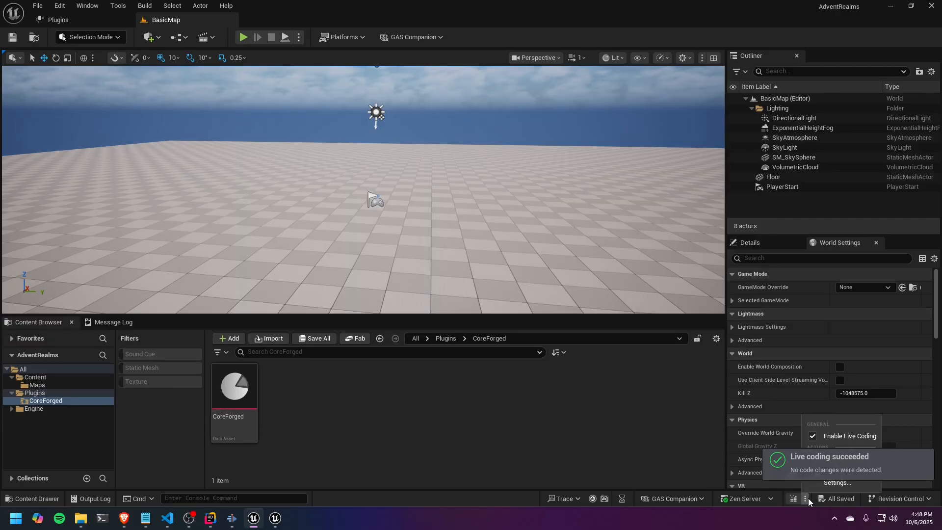
{"action": "left_click", "coordinate": [811, 436]}
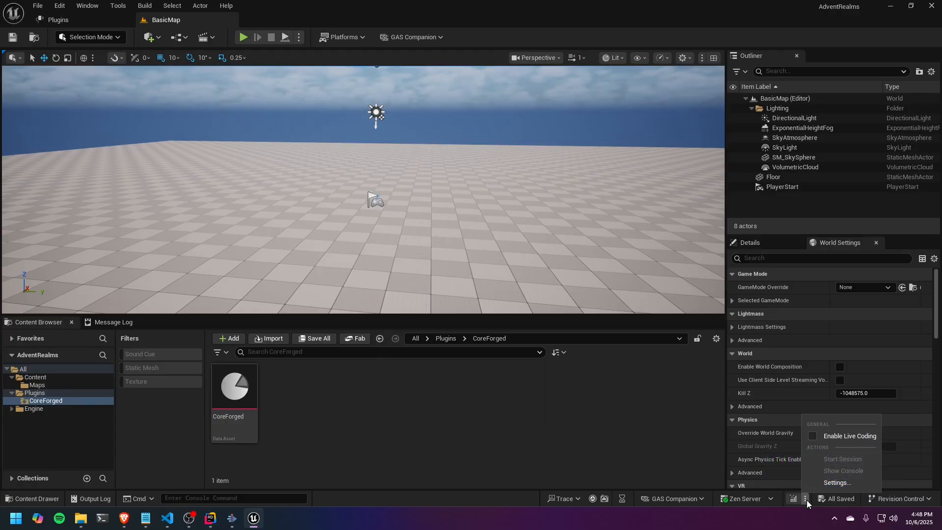
{"action": "left_click", "coordinate": [721, 449]}
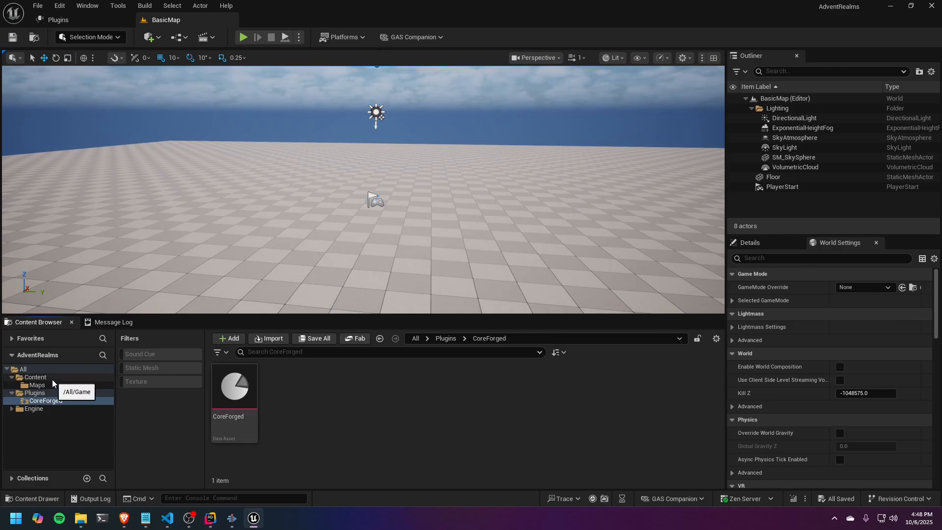
Show the Content folder in the Content Browser, then switch to Rider and review the module and plugin entries in AdventRealms.uproject
{"action": "left_click", "coordinate": [36, 377]}
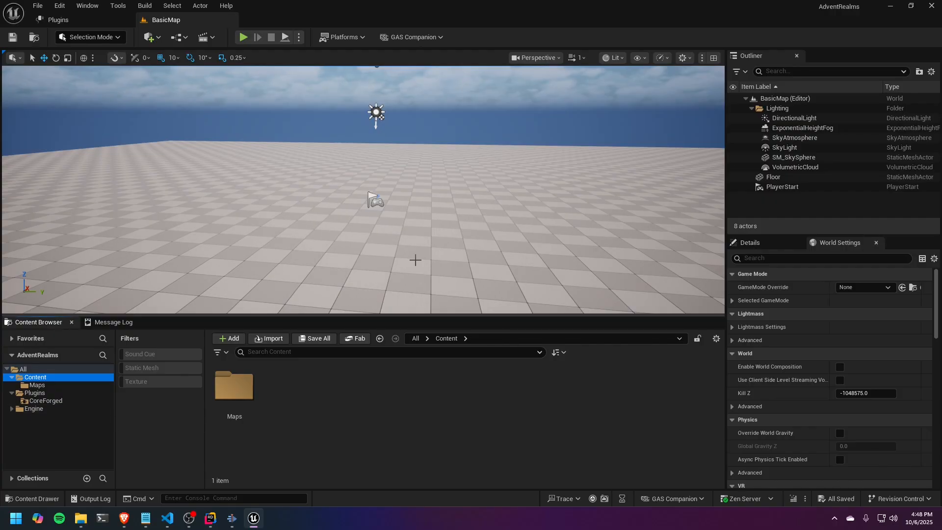
{"action": "right_click_drag", "start_coordinate": [415, 259], "coordinate": [416, 260]}
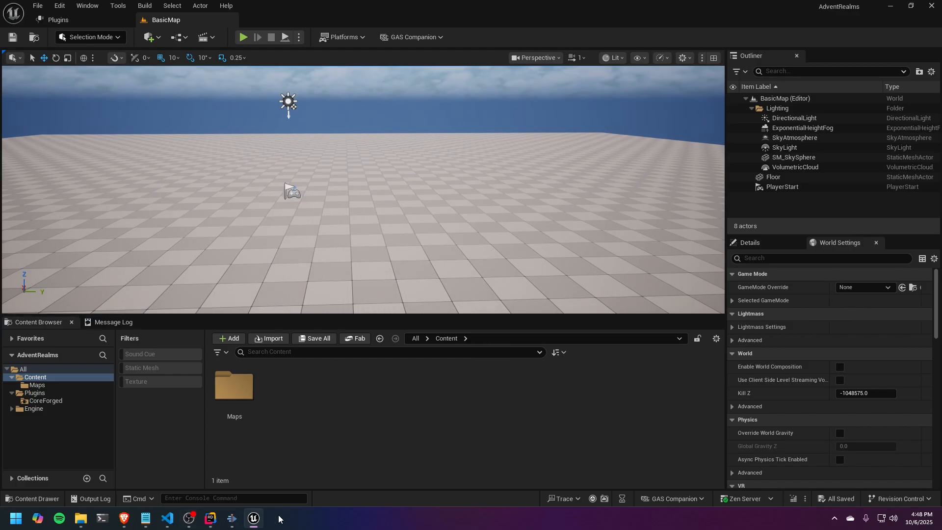
{"action": "left_click", "coordinate": [211, 478]}
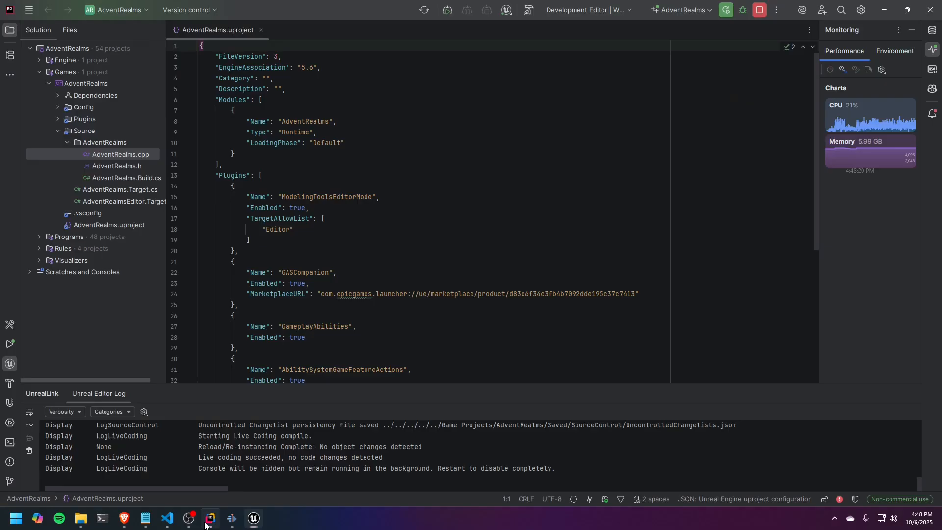
{"action": "left_click", "coordinate": [520, 209]}
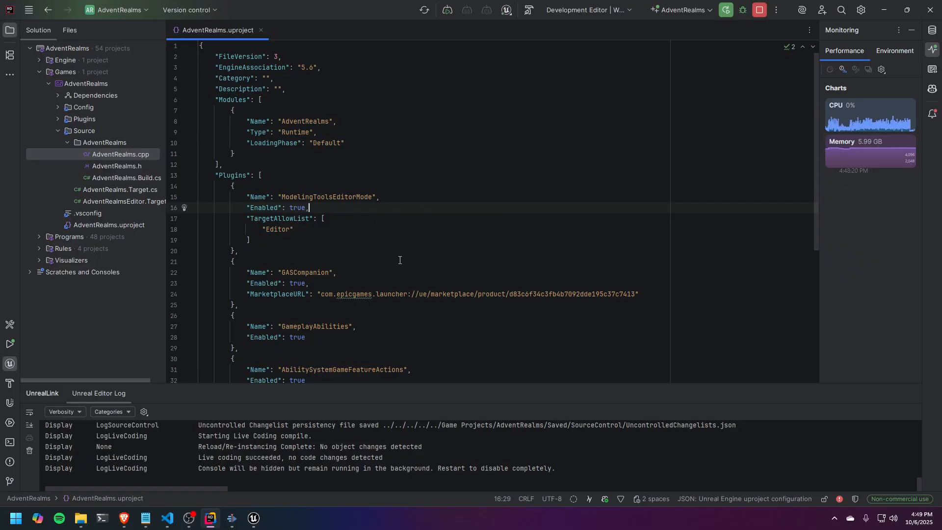
{"action": "scroll", "coordinate": [399, 261], "scroll_direction": "down", "scroll_amount": 7}
{"action": "scroll", "coordinate": [336, 192], "scroll_direction": "up", "scroll_amount": 8}
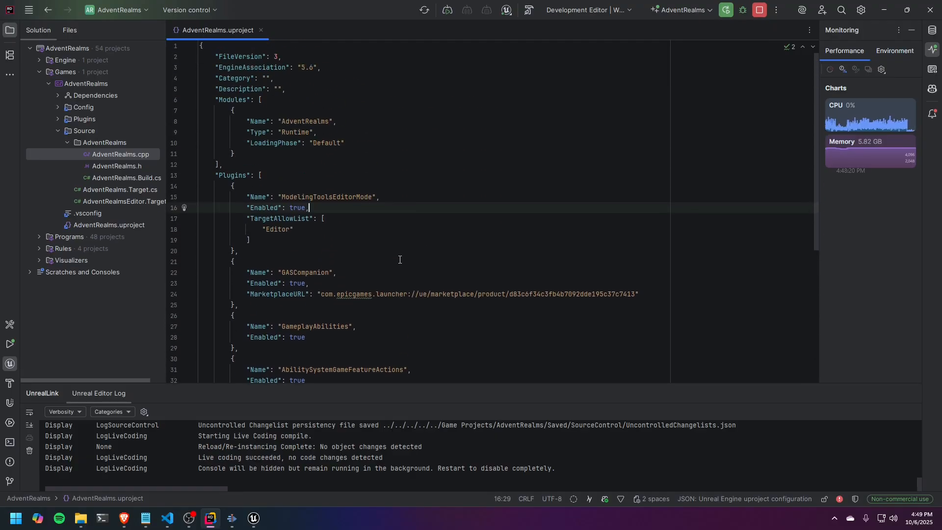